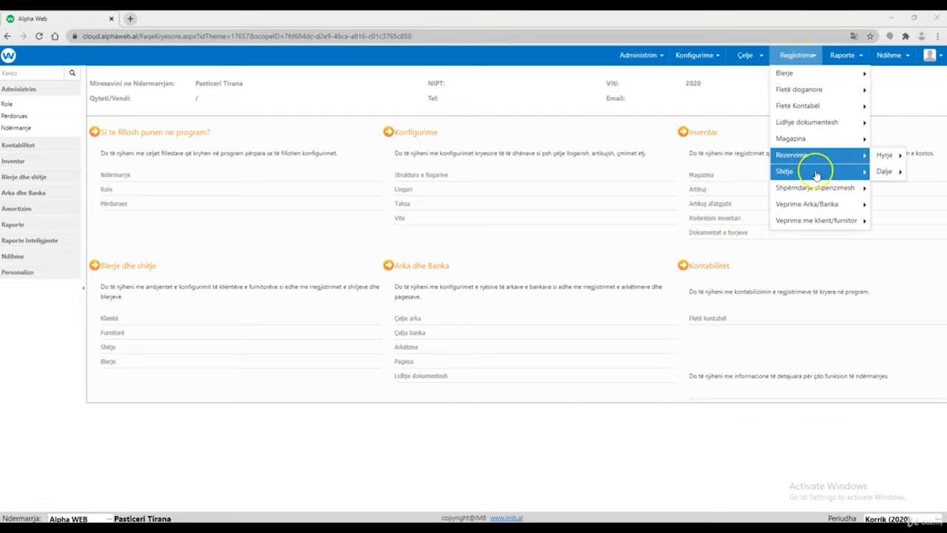
{"action": "mouse_move", "coordinate": [816, 174]}
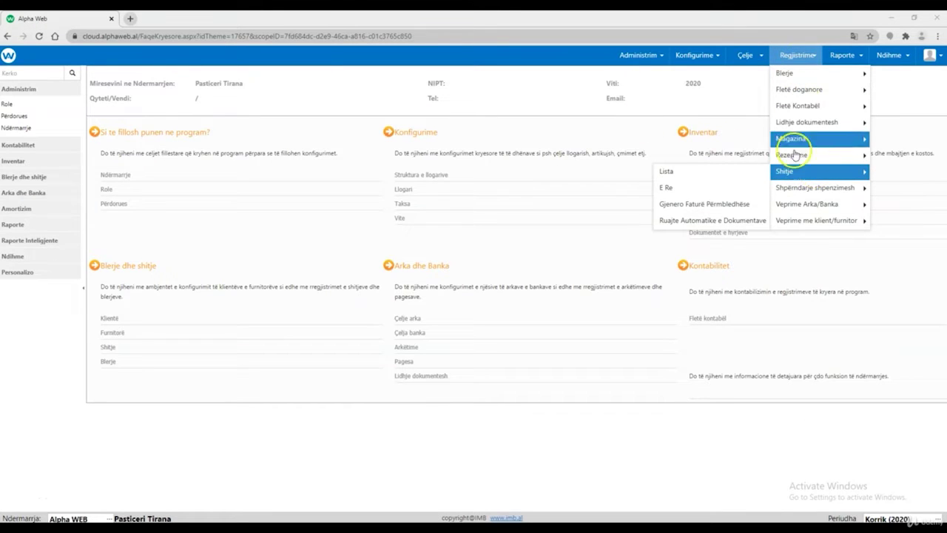
{"action": "left_click", "coordinate": [642, 148]}
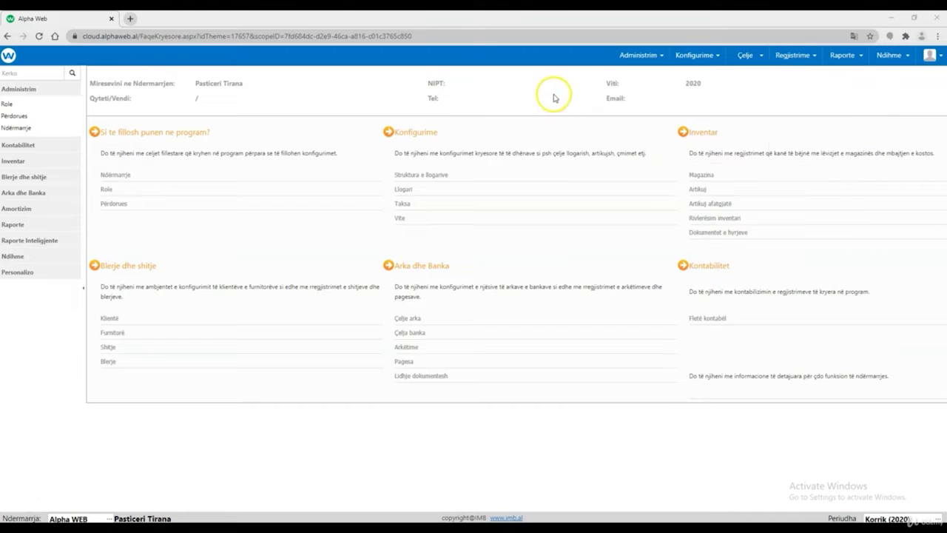
{"action": "left_click", "coordinate": [799, 55]}
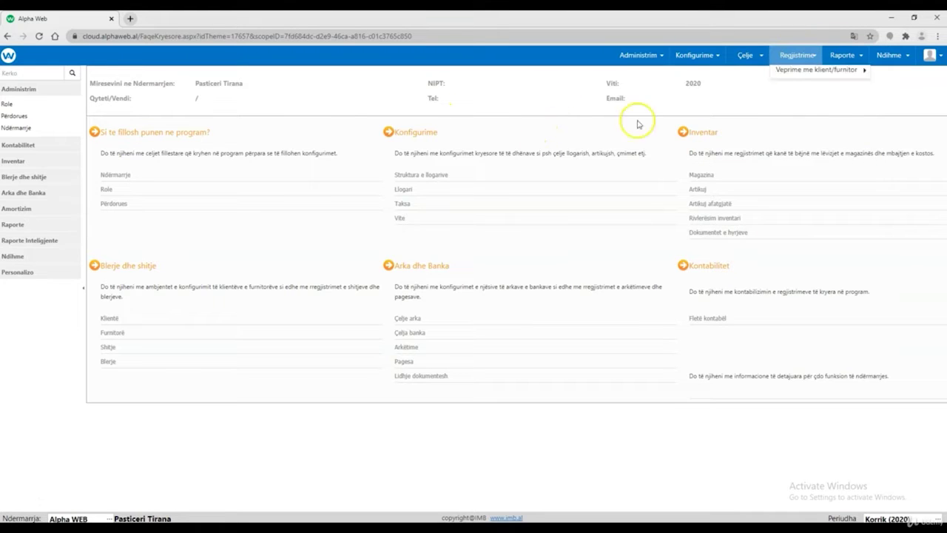
Open the list of purchase invoices (Blerje) in the purchases and sales section
{"action": "left_click", "coordinate": [38, 176]}
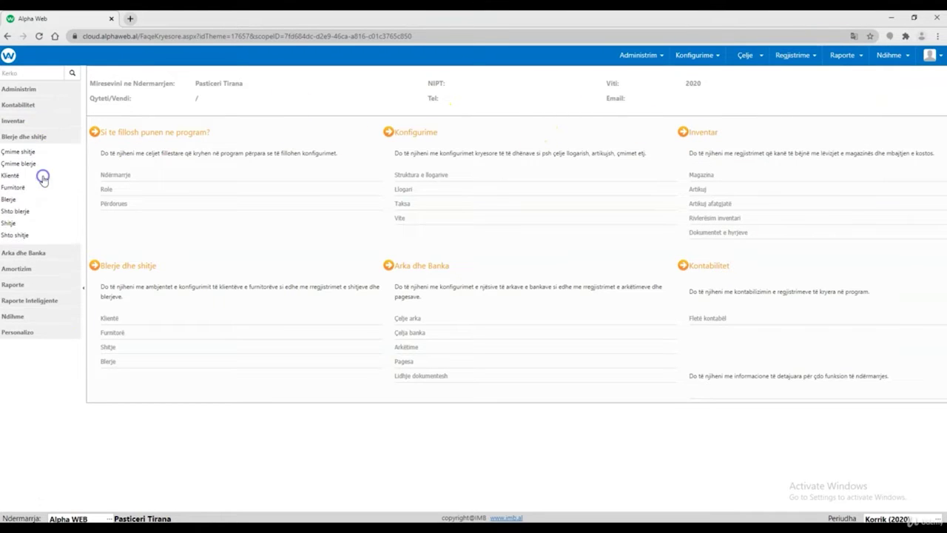
{"action": "left_click", "coordinate": [38, 231]}
{"action": "left_click", "coordinate": [22, 200]}
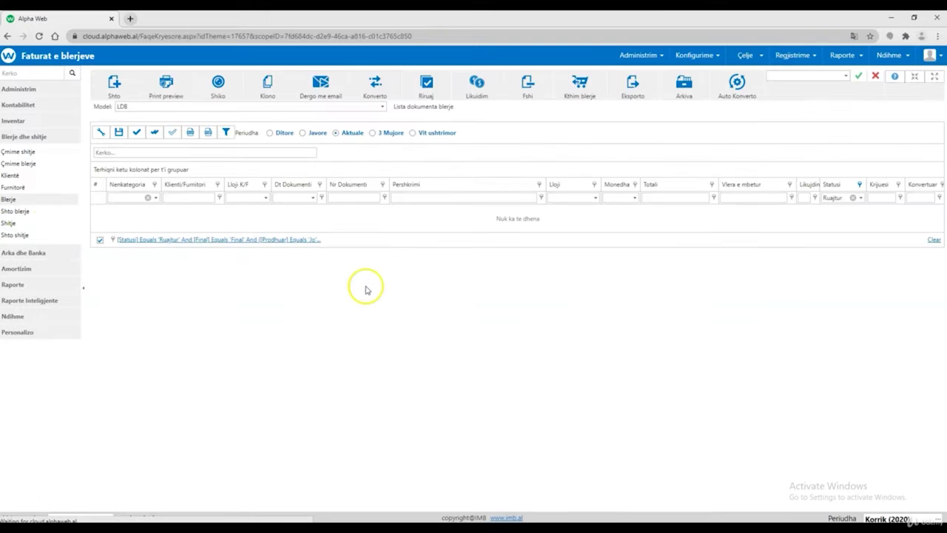
Create a new purchase registration document and open its Lloji (document type) options
{"action": "left_click", "coordinate": [115, 87]}
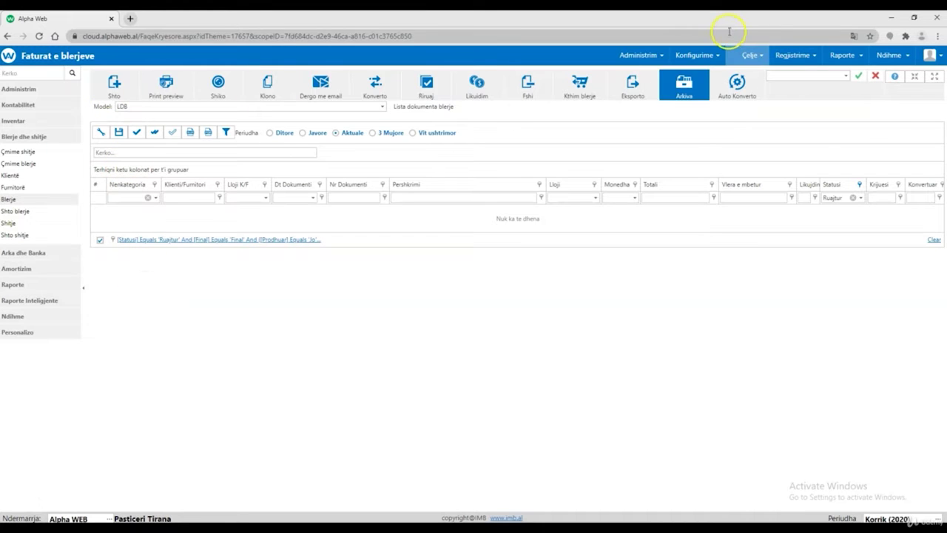
{"action": "mouse_move", "coordinate": [792, 57]}
{"action": "mouse_move", "coordinate": [793, 78]}
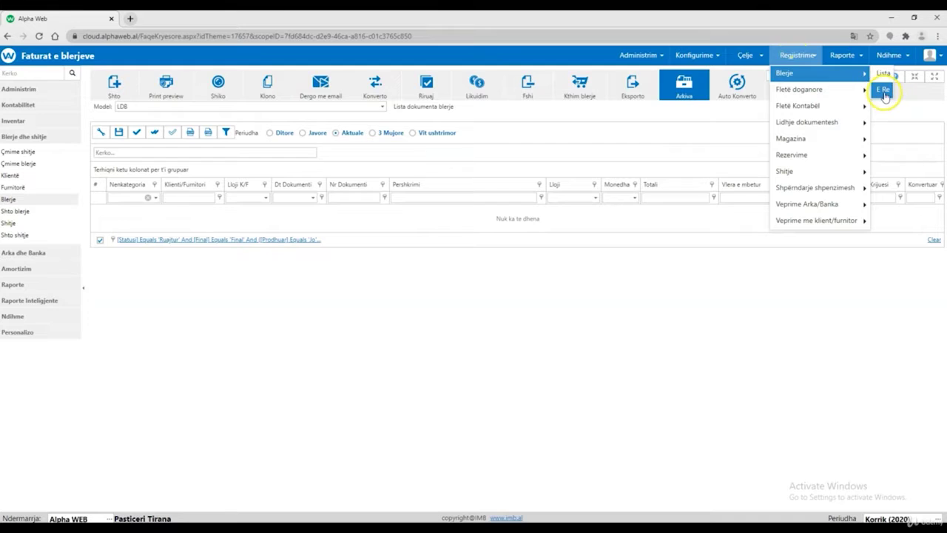
{"action": "left_click", "coordinate": [884, 91]}
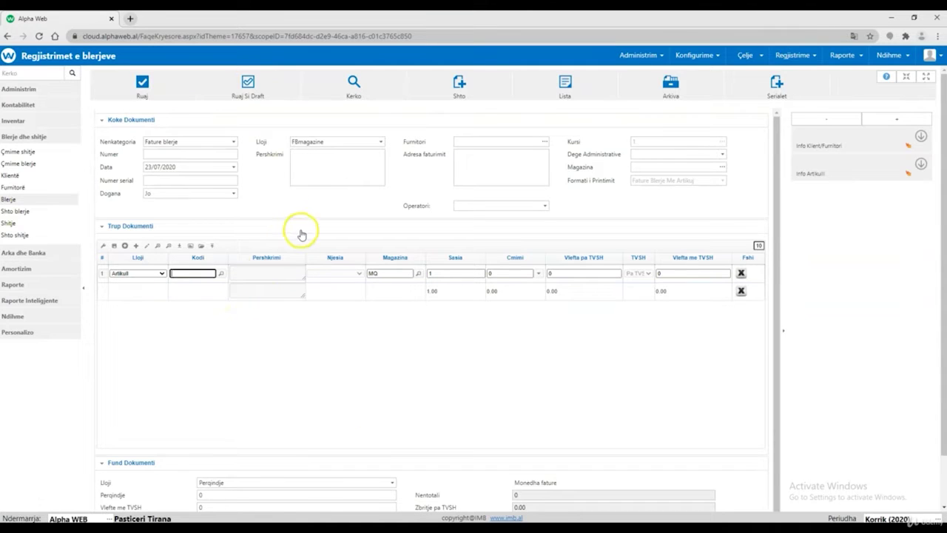
{"action": "left_click", "coordinate": [380, 141]}
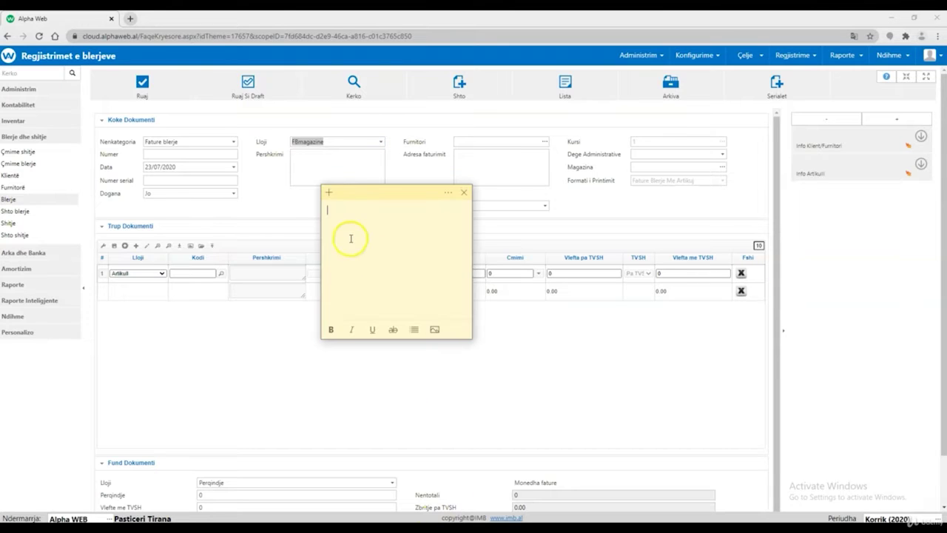
Write in the sticky note "Fbmagazine - sherben per regjistrime hyrje ne magazine te artikujve ( hyrje automatike e gjeneruar nga programi)"
{"action": "left_click_drag", "start_coordinate": [360, 195], "coordinate": [453, 170]}
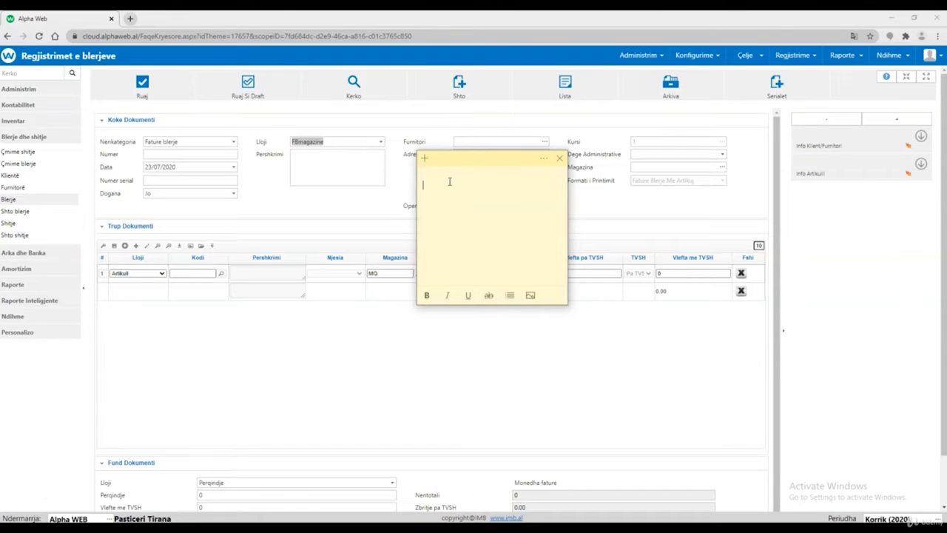
{"action": "type", "text": "magazine - sherben per regjistrime hy"}
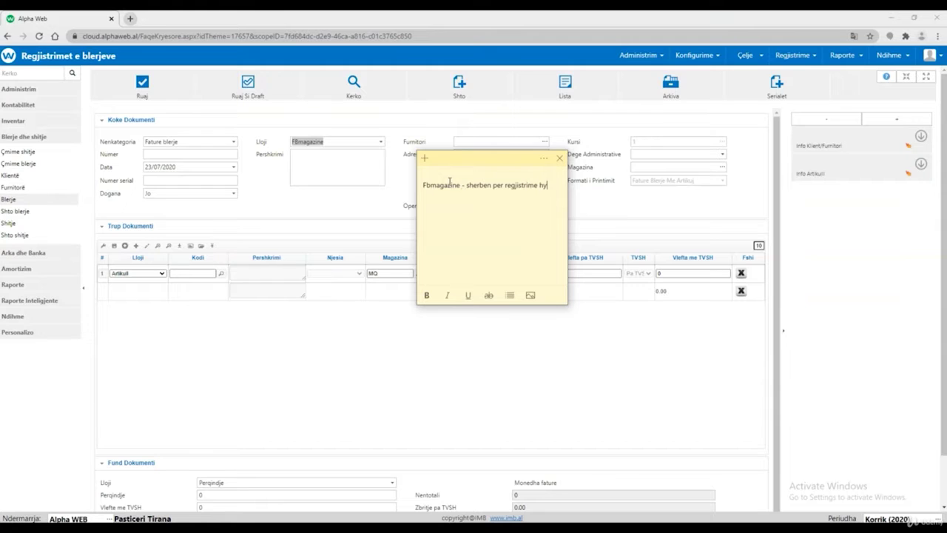
{"action": "type", "text": "rje ne magazine te artikujve ( hyrje au"}
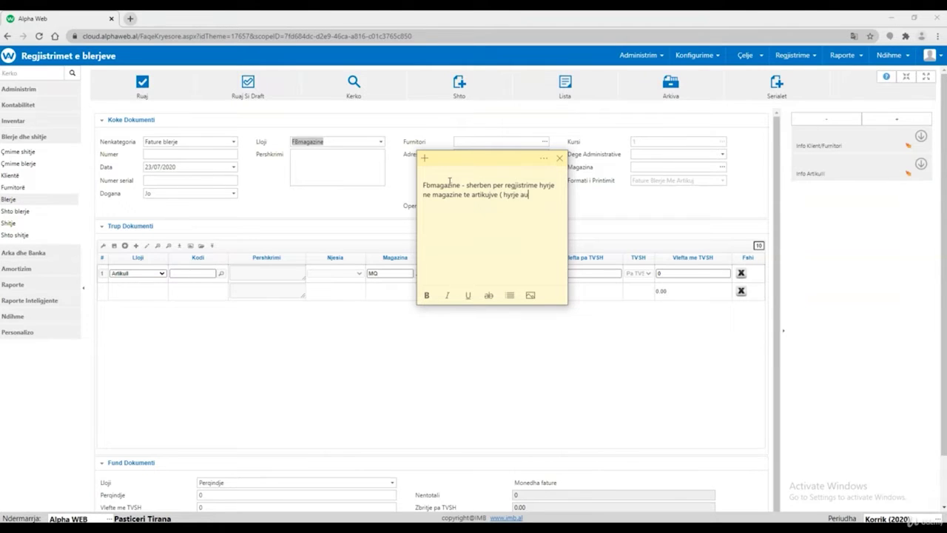
{"action": "type", "text": "tokatike e gjeneruar "}
{"action": "type", "text": "na"}
{"action": "type", "text": "a pr"}
{"action": "type", "text": "ogrami"}
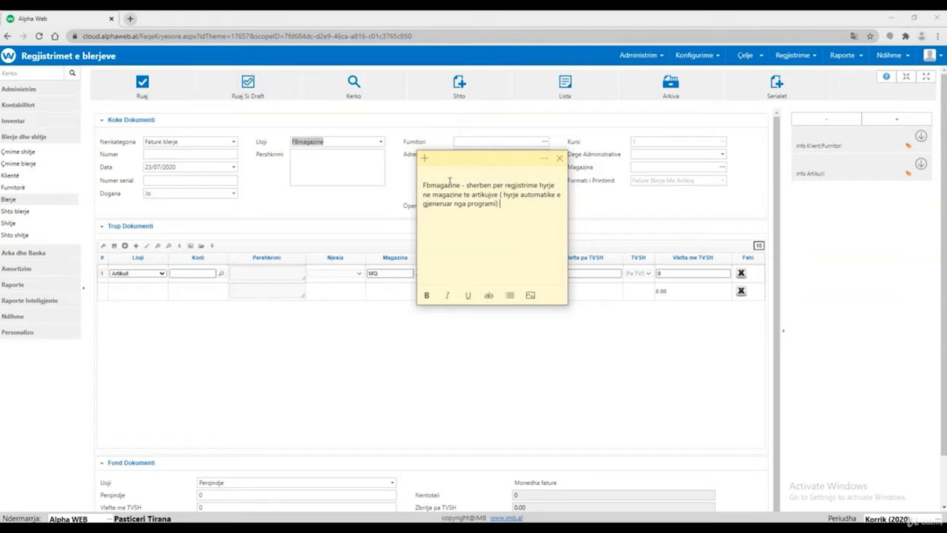
Add a separate note paragraph "FB - sherben per regjistrimin e detyrimit ndaj furnitorit (nuk gjenerohet automatikisht nje hyrje ne magazine) ."
{"action": "key", "text": "Return"}
{"action": "key", "text": "Return"}
{"action": "type", "text": "FB - sherben per regjistrimin e detyrimit ndaj f"}
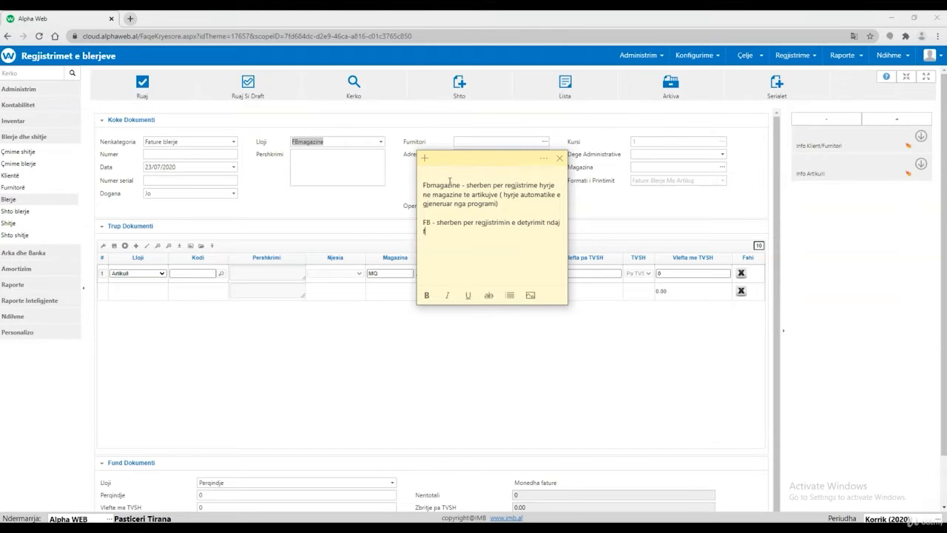
{"action": "type", "text": "urtni"}
{"action": "key", "text": "BackSpace"}
{"action": "key", "text": "BackSpace"}
{"action": "key", "text": "BackSpace"}
{"action": "type", "text": "nitorit (nuk gjenerohet automatikisht nje "}
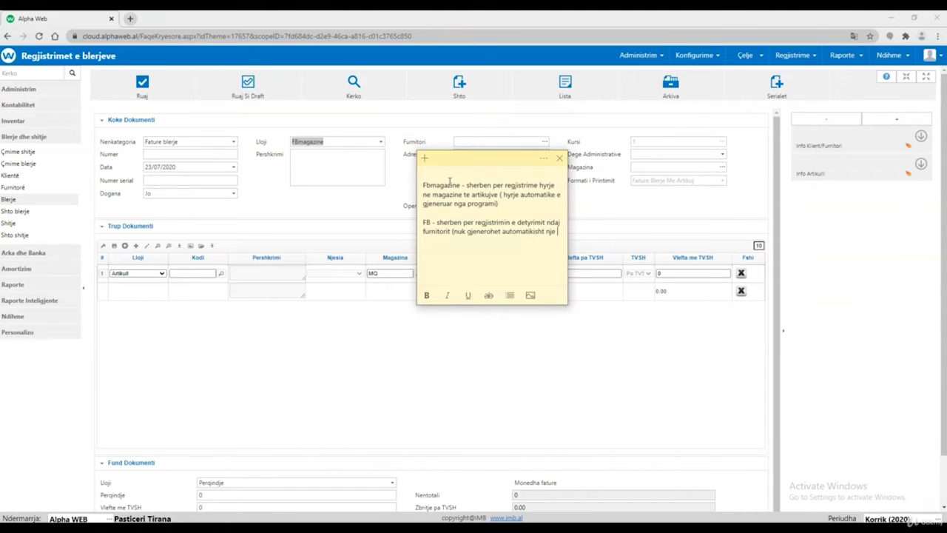
{"action": "type", "text": "hyrje ne mg"}
{"action": "key", "text": "BackSpace"}
{"action": "key", "text": "BackSpace"}
{"action": "type", "text": "agazine) . Ne kete ra"}
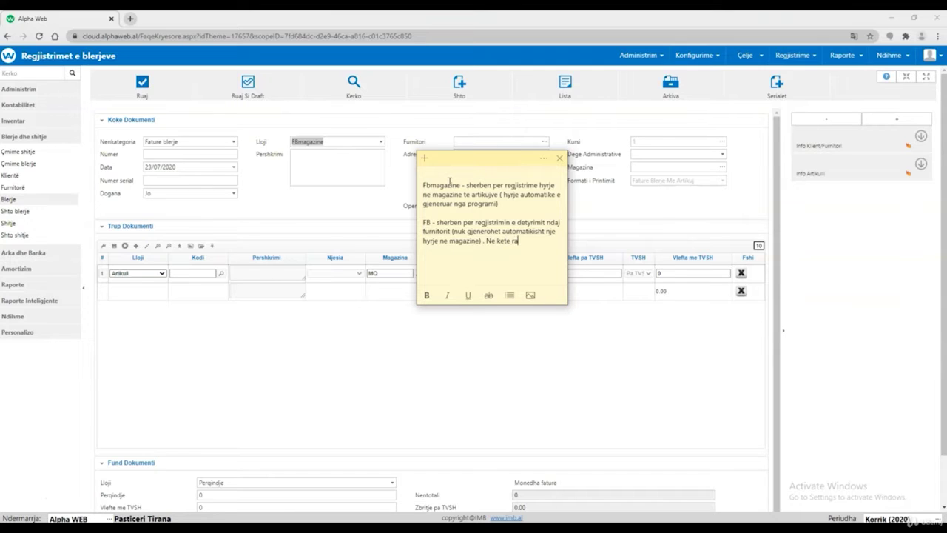
Complete the FB paragraph with "Ne kete rast hyrja e artikujve ne magazine do te behet manualisht" and make "manualisht" bold
{"action": "type", "text": "st"}
{"action": "type", "text": " hyrja"}
{"action": "type", "text": " e artikuj"}
{"action": "type", "text": "ve ne "}
{"action": "type", "text": "magazine do t"}
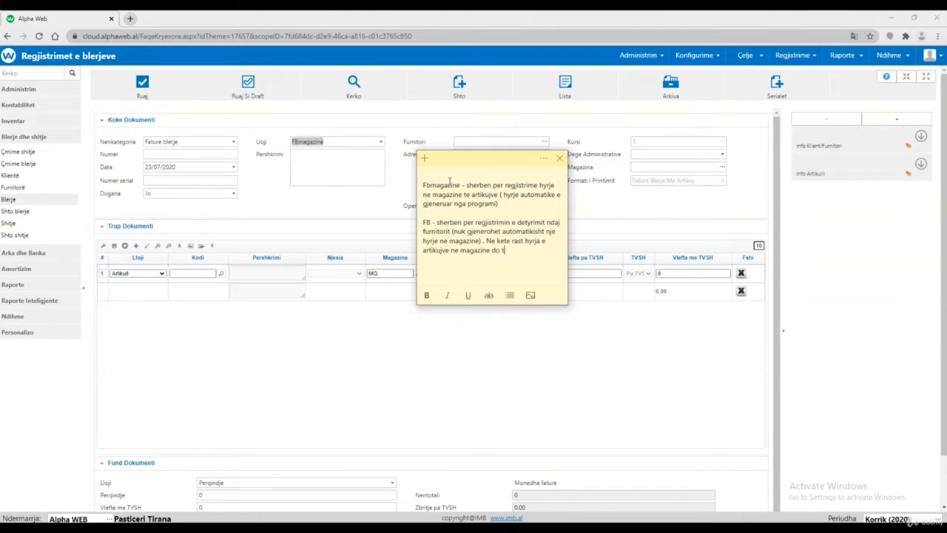
{"action": "type", "text": "e behet manualisht"}
{"action": "left_click_drag", "start_coordinate": [459, 259], "coordinate": [423, 272]}
{"action": "left_click", "coordinate": [426, 295]}
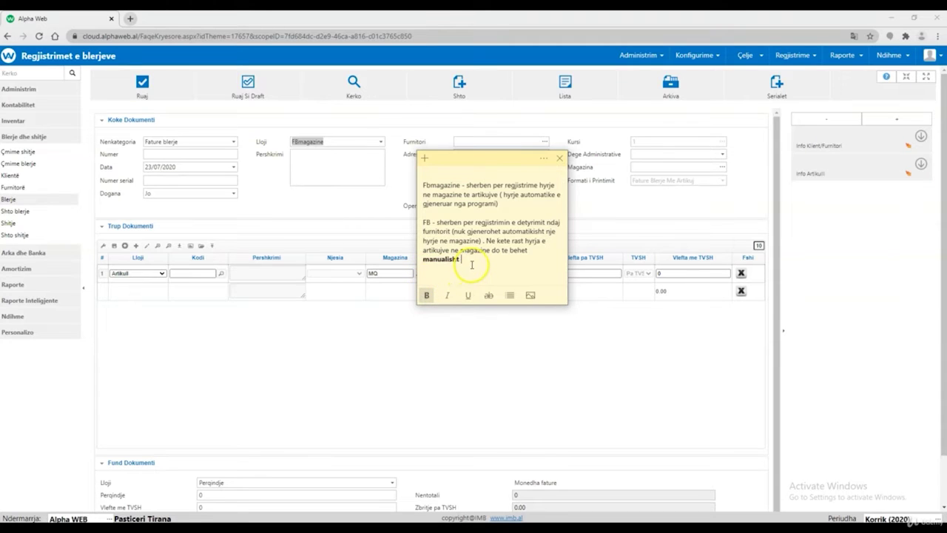
Add a non-bold FBT entry below the FB paragraph, describing it as purchases with an account (sherbime)
{"action": "key", "text": "Return"}
{"action": "type", "text": "FB"}
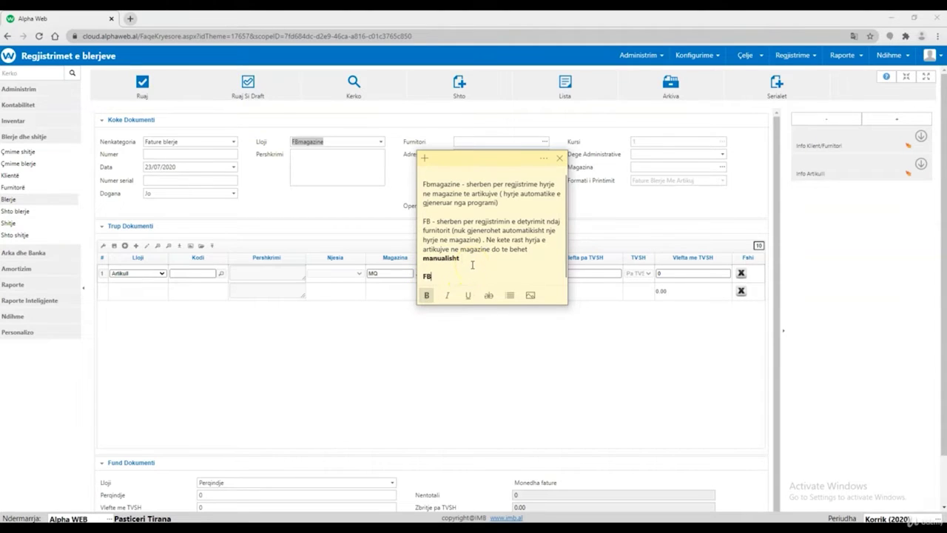
{"action": "type", "text": "T-"}
{"action": "left_click_drag", "start_coordinate": [448, 275], "coordinate": [412, 278]}
{"action": "left_click", "coordinate": [427, 295]}
{"action": "left_click", "coordinate": [451, 277]}
{"action": "type", "text": "blejreme"}
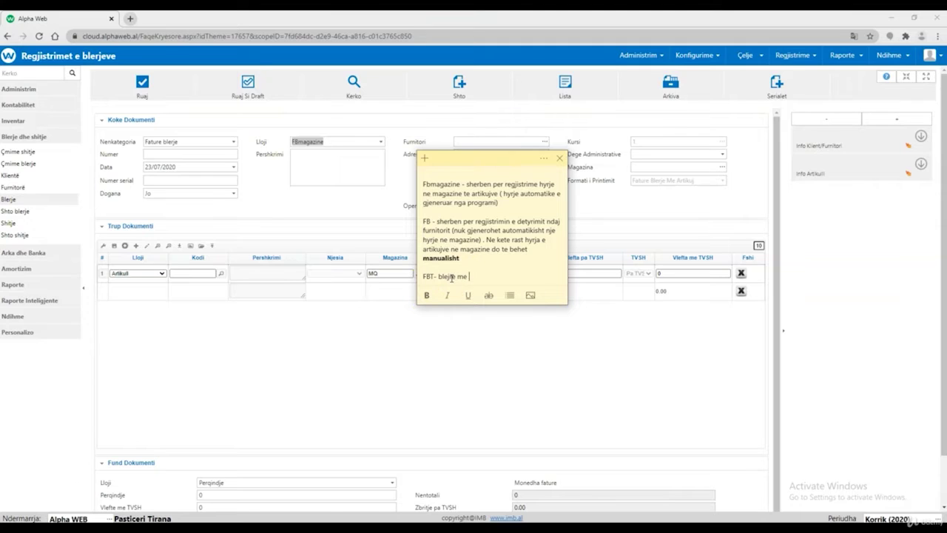
{"action": "type", "text": " allog"}
{"action": "type", "text": "as"}
{"action": "type", "text": "ri (sherbime"}
Get the sticky note out of the way and check the Lloji options on the purchase form
{"action": "left_click_drag", "start_coordinate": [465, 159], "coordinate": [677, 214]}
{"action": "left_click", "coordinate": [381, 141]}
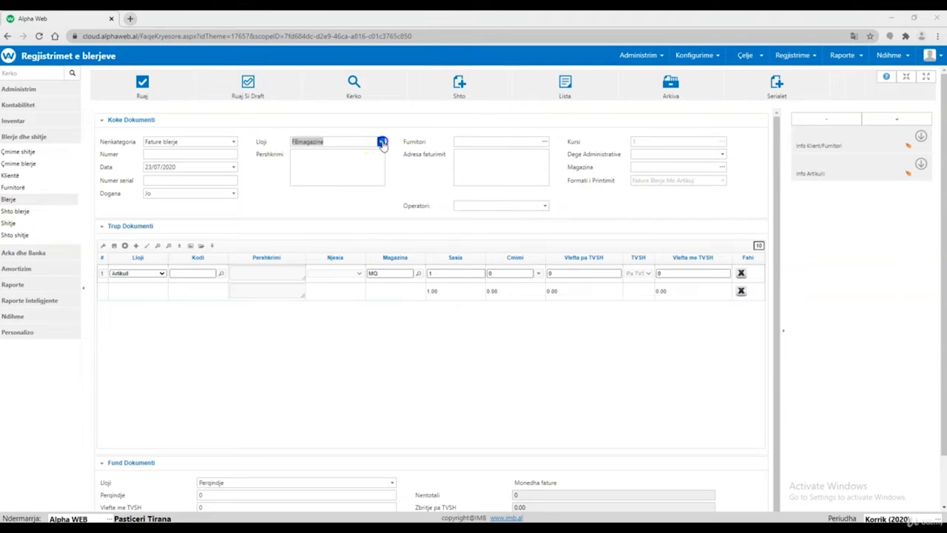
{"action": "left_click", "coordinate": [264, 196]}
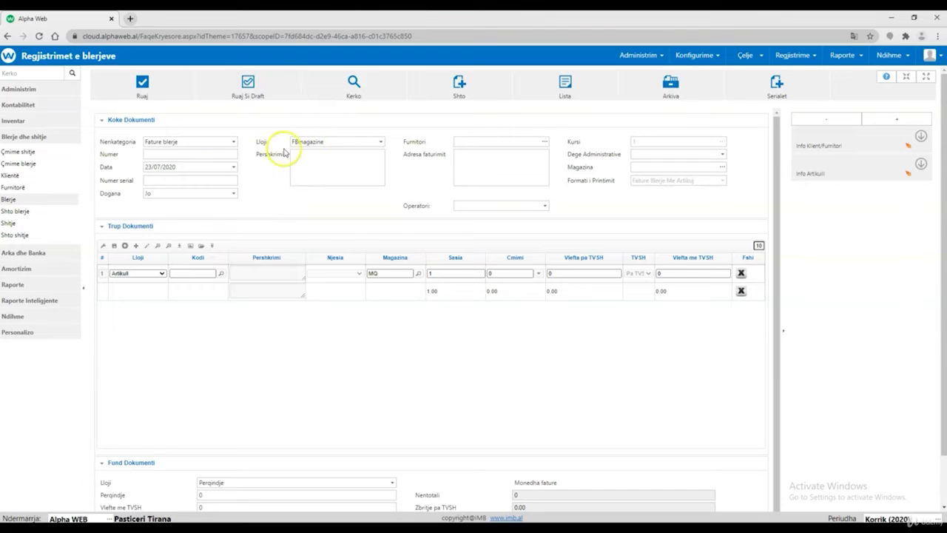
Open the supplier selection for the Furnitori field, set its display to Te Gjithe and Automatik, and save the grid configuration
{"action": "left_click", "coordinate": [488, 140]}
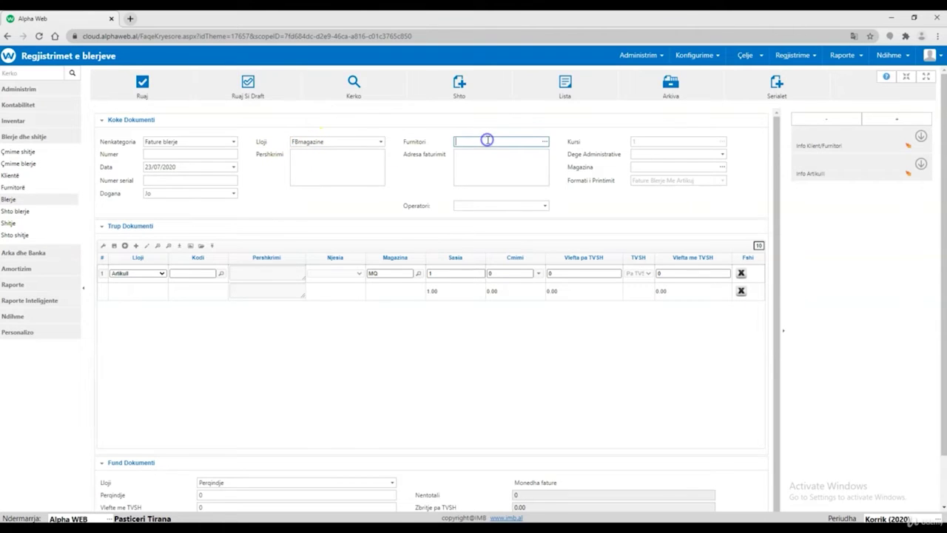
{"action": "left_click", "coordinate": [545, 141]}
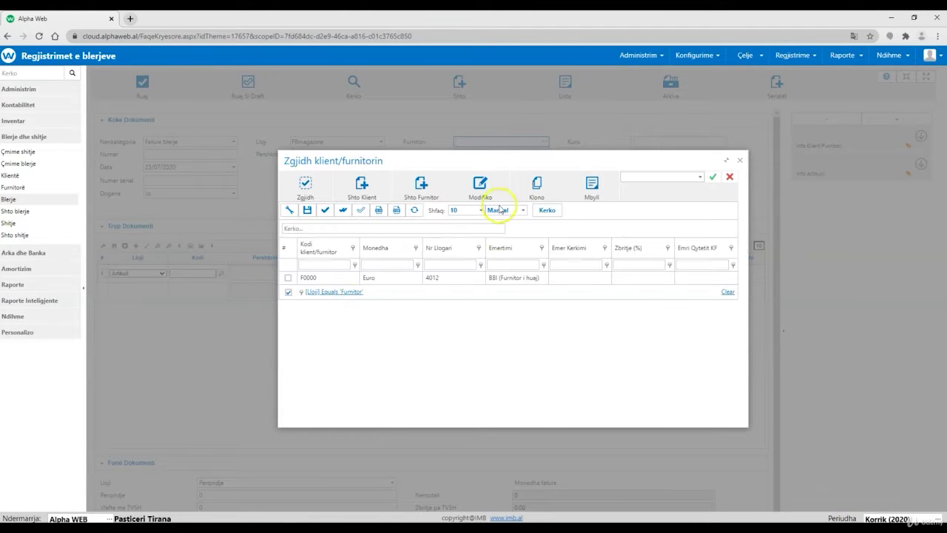
{"action": "left_click", "coordinate": [473, 210]}
{"action": "left_click", "coordinate": [466, 256]}
{"action": "left_click", "coordinate": [523, 210]}
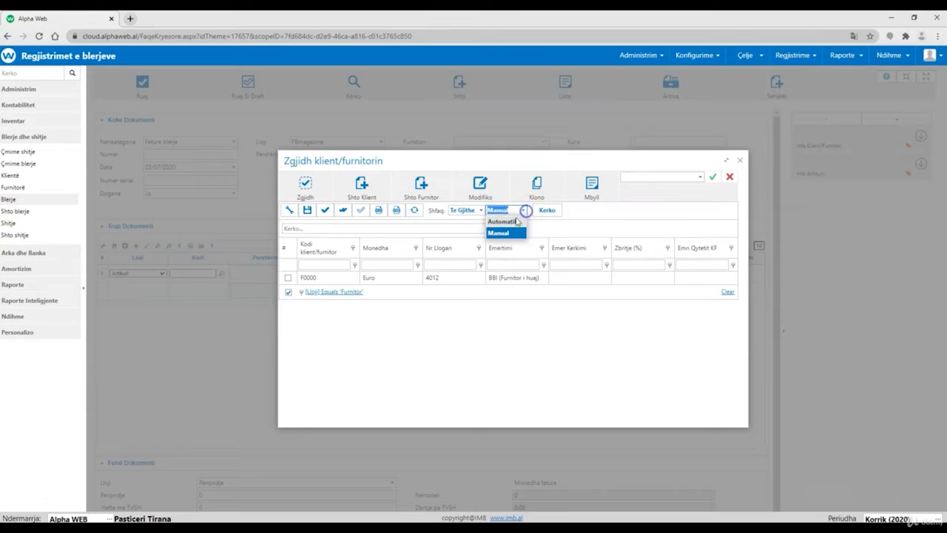
{"action": "left_click", "coordinate": [500, 227]}
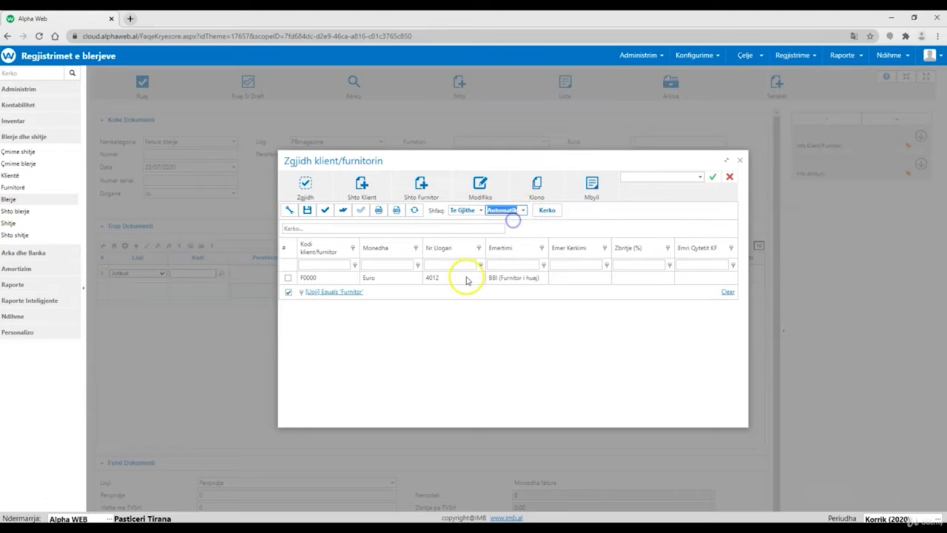
{"action": "left_click", "coordinate": [306, 211]}
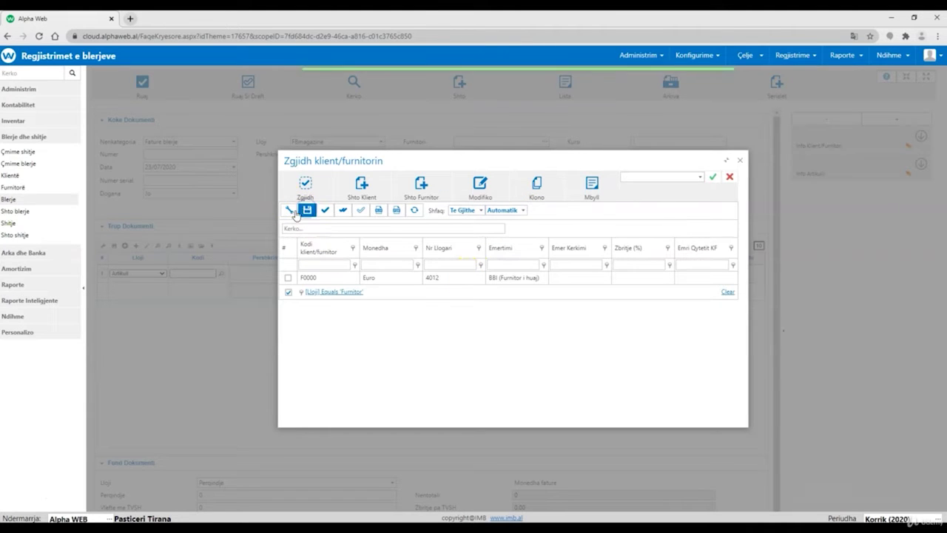
Add and save a new supplier named "Furnitor 2 (HMI)" with account 4011 in LEK
{"action": "left_click", "coordinate": [416, 194]}
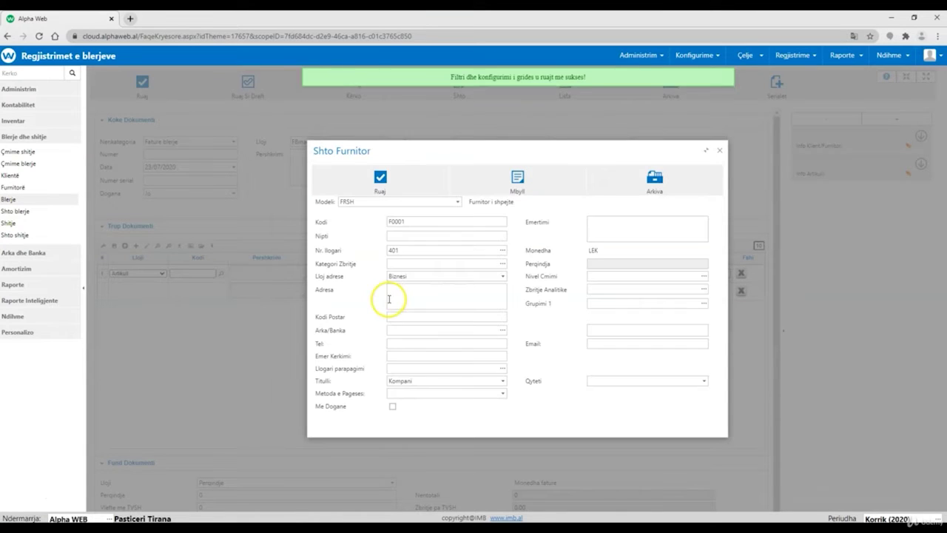
{"action": "left_click", "coordinate": [607, 232]}
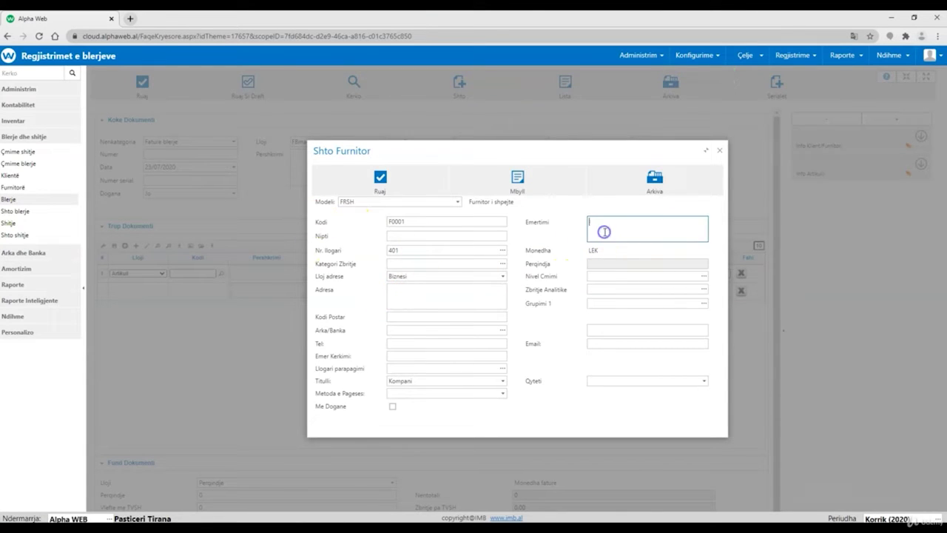
{"action": "type", "text": "Furnitor 2 (HMI"}
{"action": "left_click", "coordinate": [449, 235]}
{"action": "left_click", "coordinate": [469, 249]}
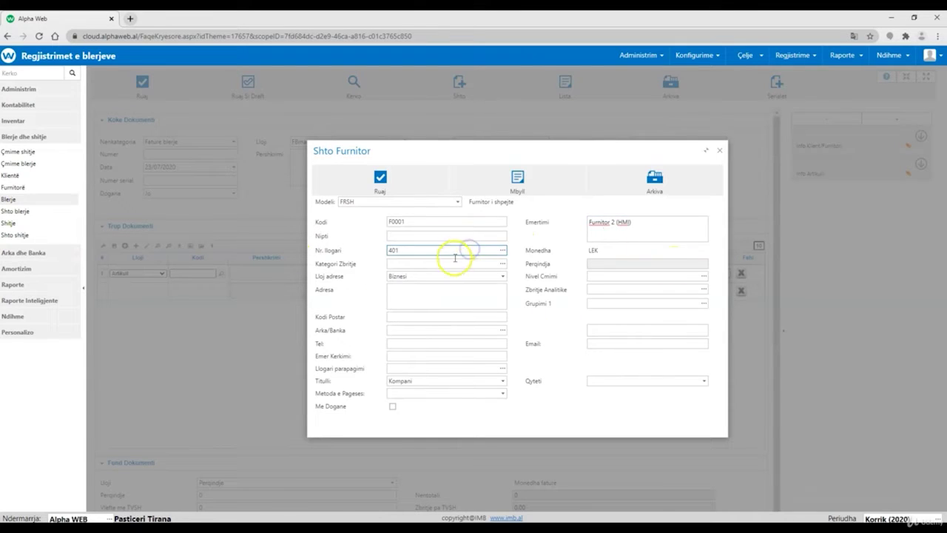
{"action": "left_click", "coordinate": [450, 271]}
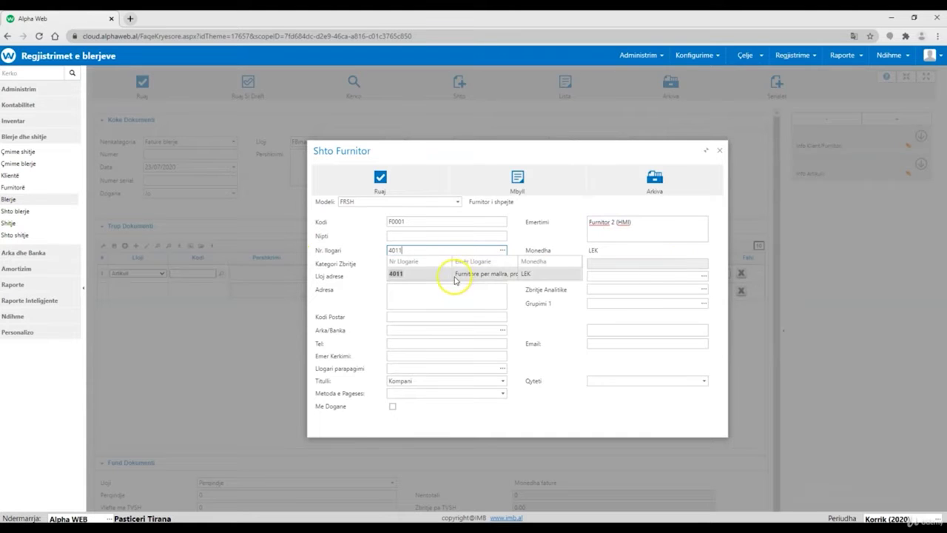
{"action": "double_click", "coordinate": [412, 251]}
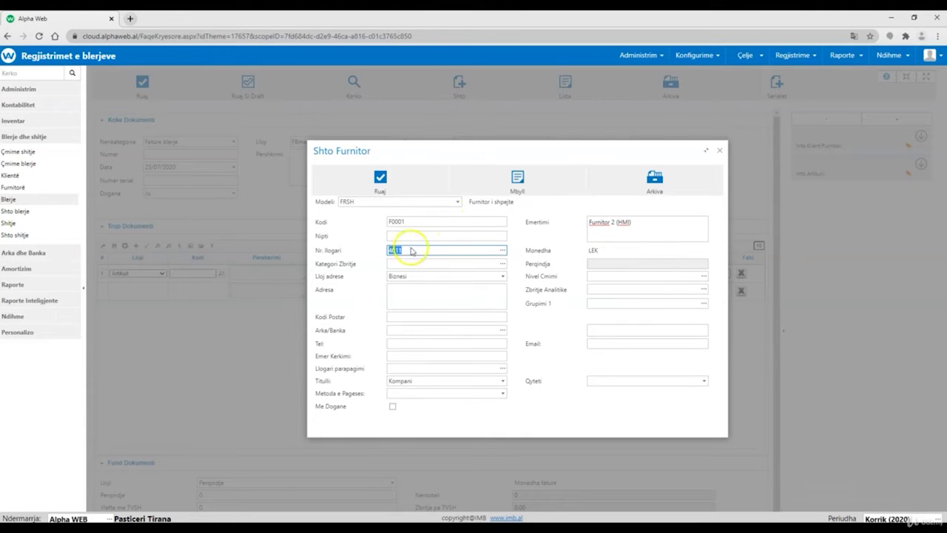
{"action": "double_click", "coordinate": [592, 251]}
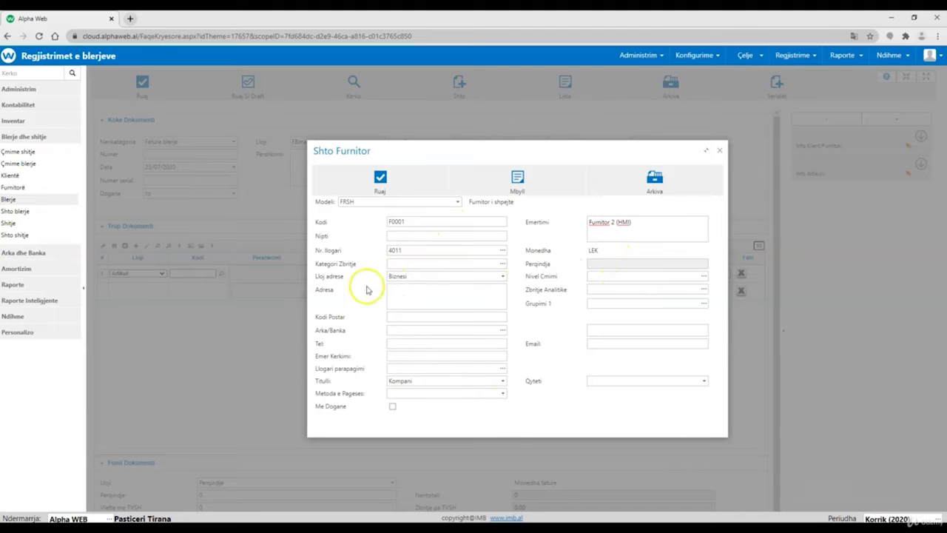
{"action": "left_click", "coordinate": [390, 184]}
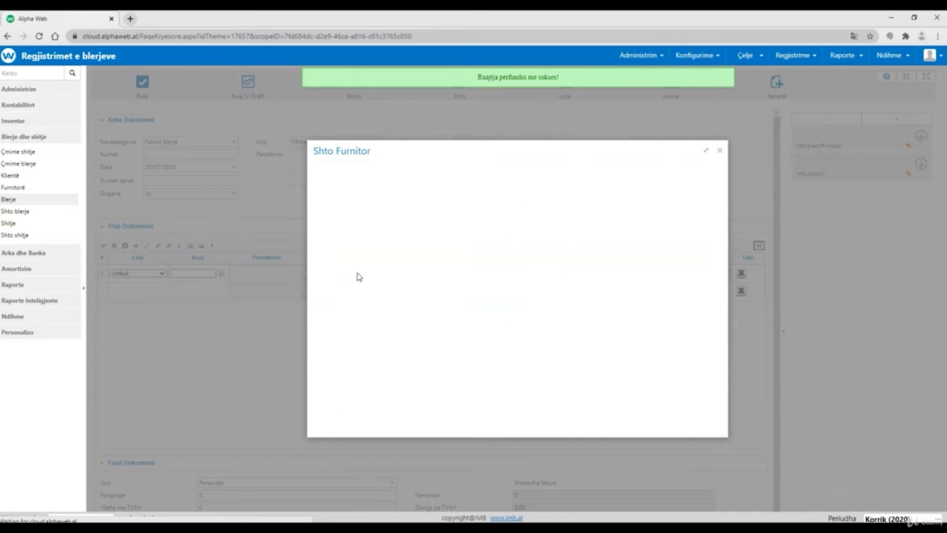
Choose "Furnitor 2 (HMI)" as the supplier of the purchase invoice and set the document number to 1
{"action": "left_click", "coordinate": [351, 291]}
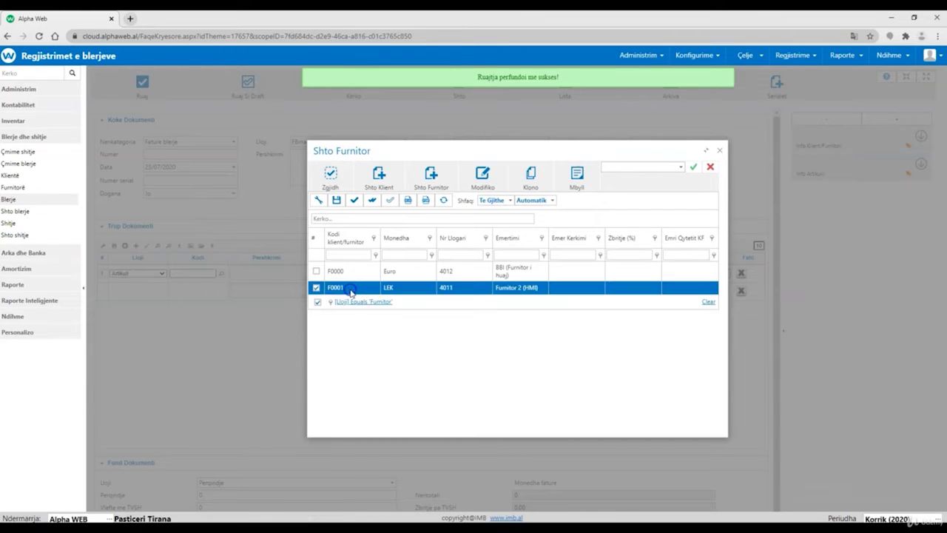
{"action": "double_click", "coordinate": [406, 286]}
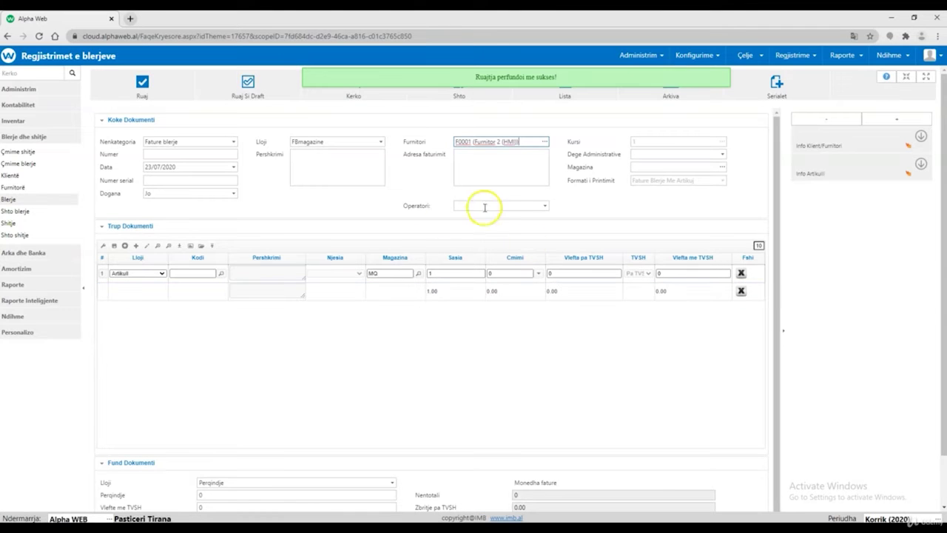
{"action": "left_click", "coordinate": [178, 156]}
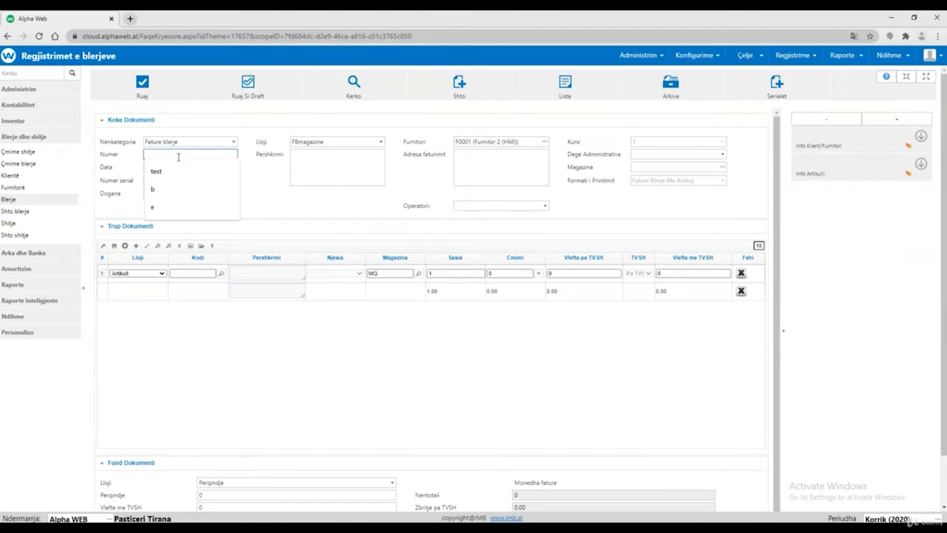
{"action": "type", "text": "1"}
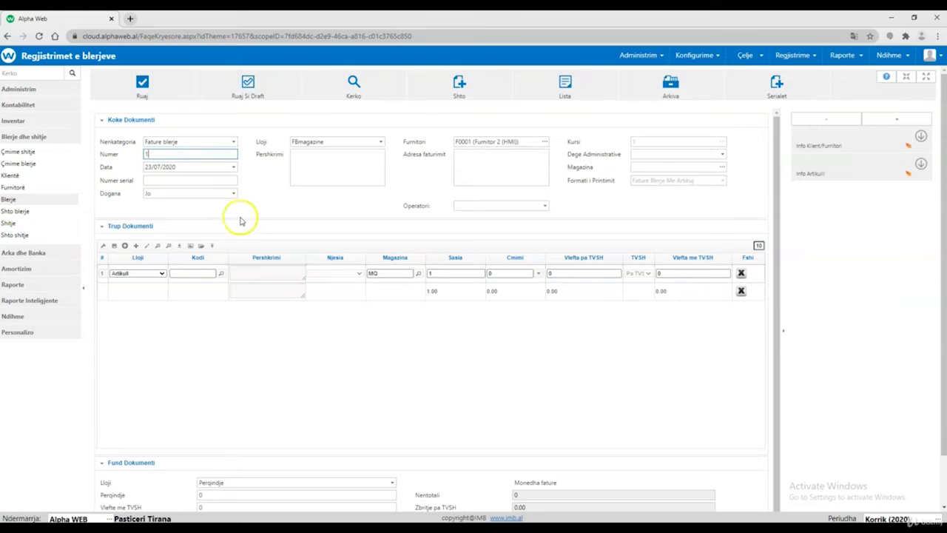
{"action": "left_click_drag", "start_coordinate": [114, 179], "coordinate": [138, 179]}
{"action": "left_click", "coordinate": [276, 187]}
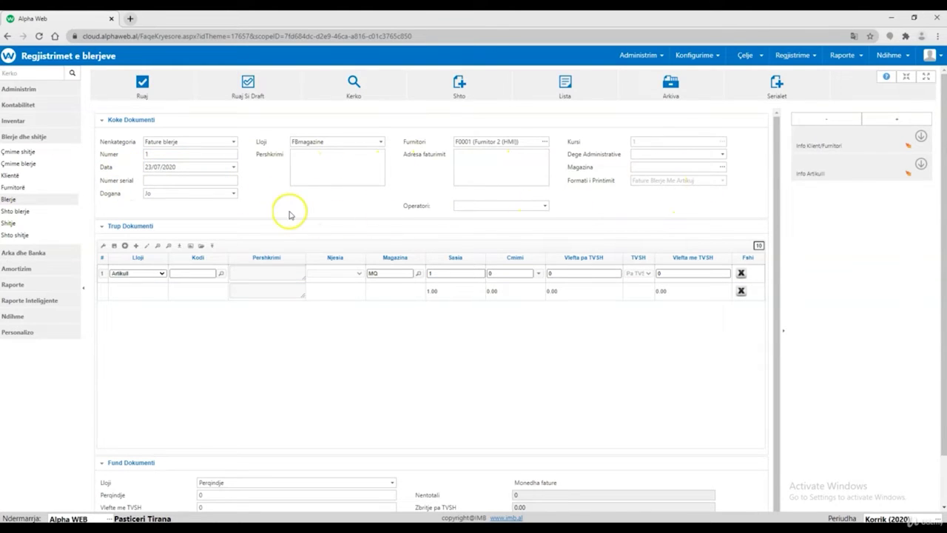
Start a new article from the first invoice line's item lookup and describe it as "Krem pasticerie"
{"action": "left_click", "coordinate": [192, 272]}
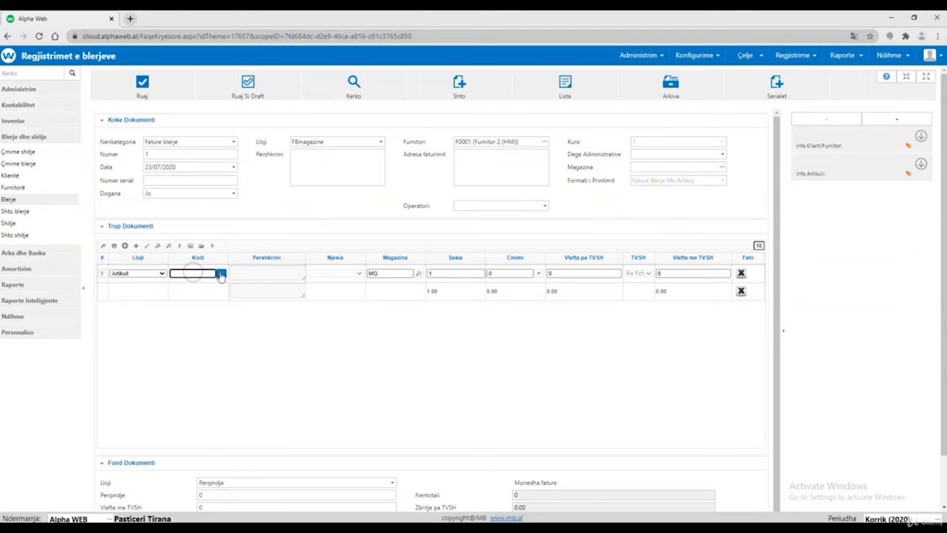
{"action": "left_click", "coordinate": [221, 274]}
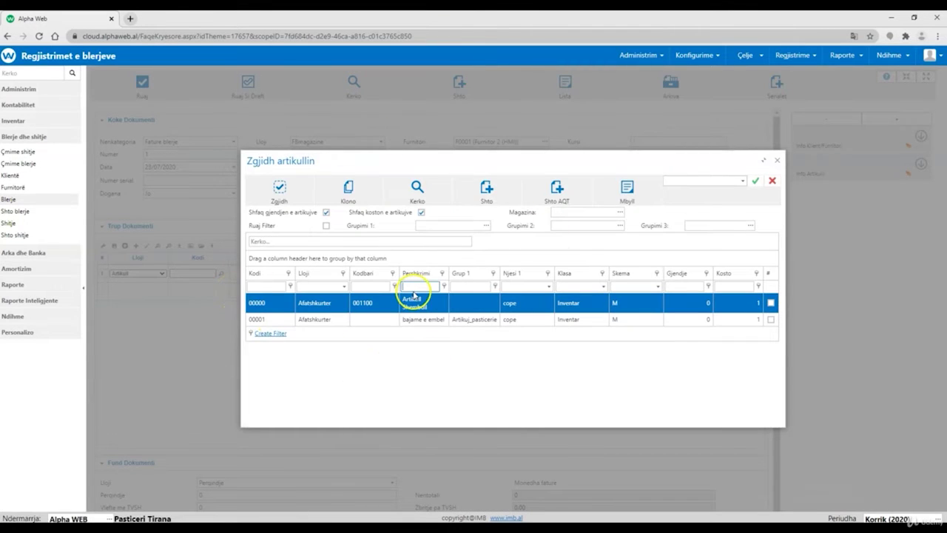
{"action": "left_click", "coordinate": [486, 191]}
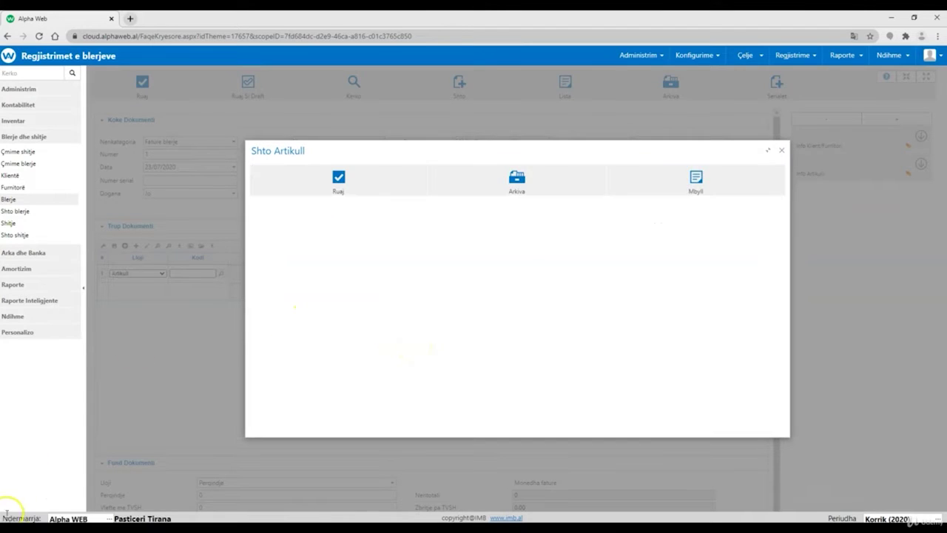
{"action": "left_click", "coordinate": [390, 242]}
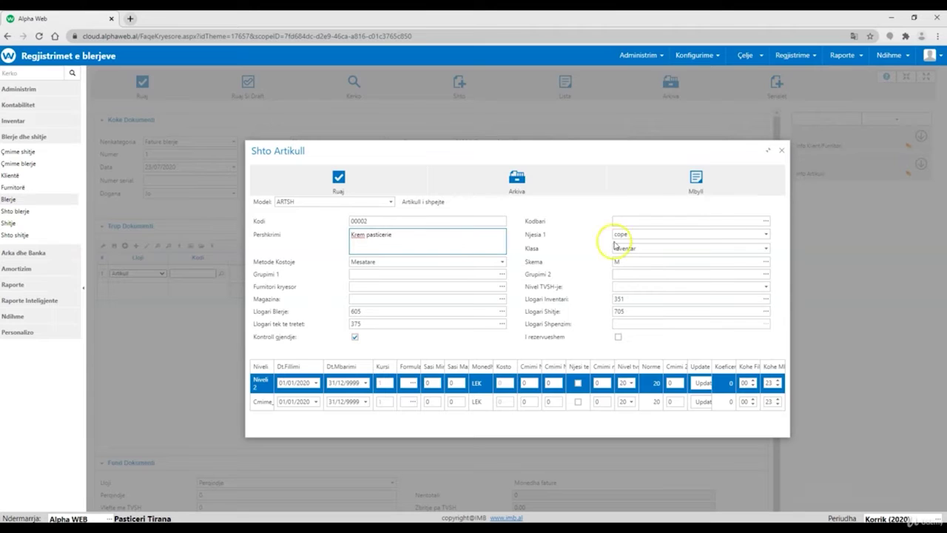
{"action": "left_click", "coordinate": [660, 220]}
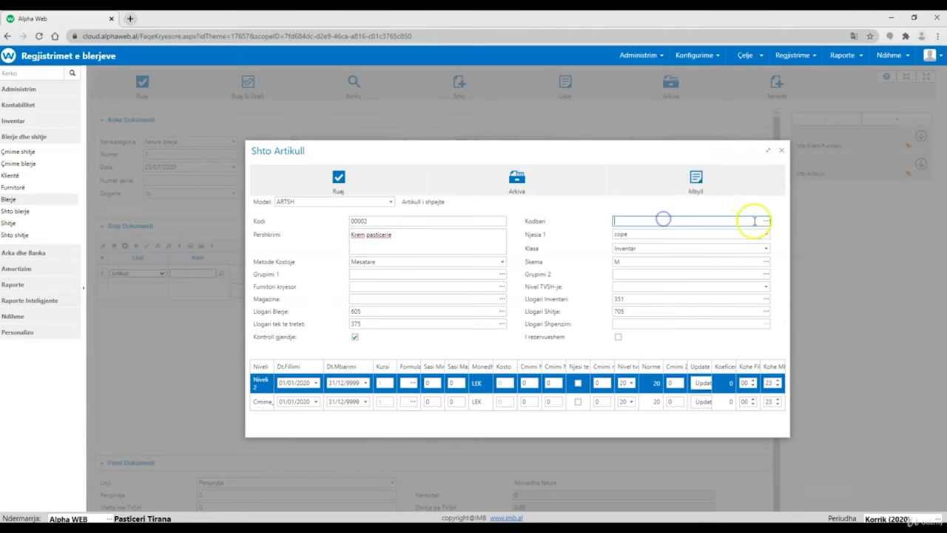
{"action": "left_click", "coordinate": [656, 235]}
{"action": "left_click", "coordinate": [575, 239]}
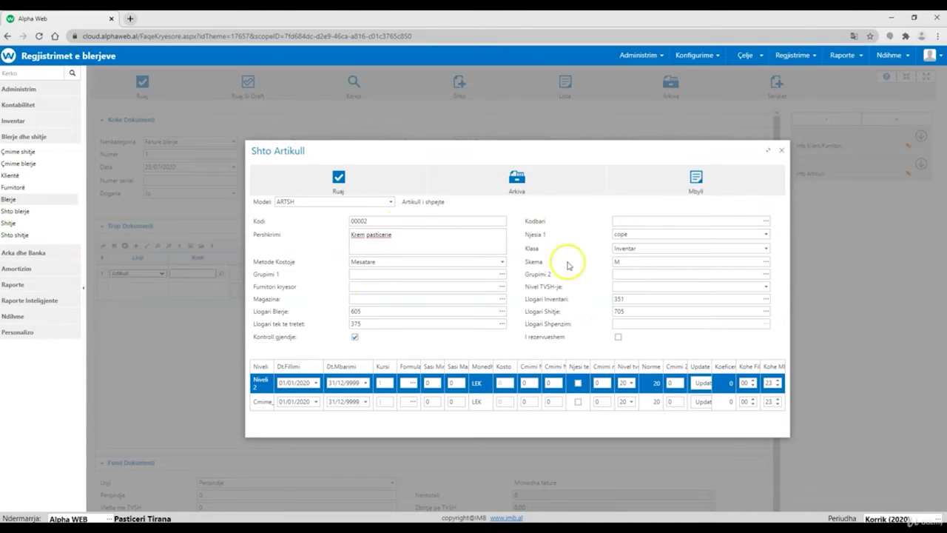
Set the new article's Nivel TVSH-je to 20 and save it into the invoice line
{"action": "left_click", "coordinate": [366, 173]}
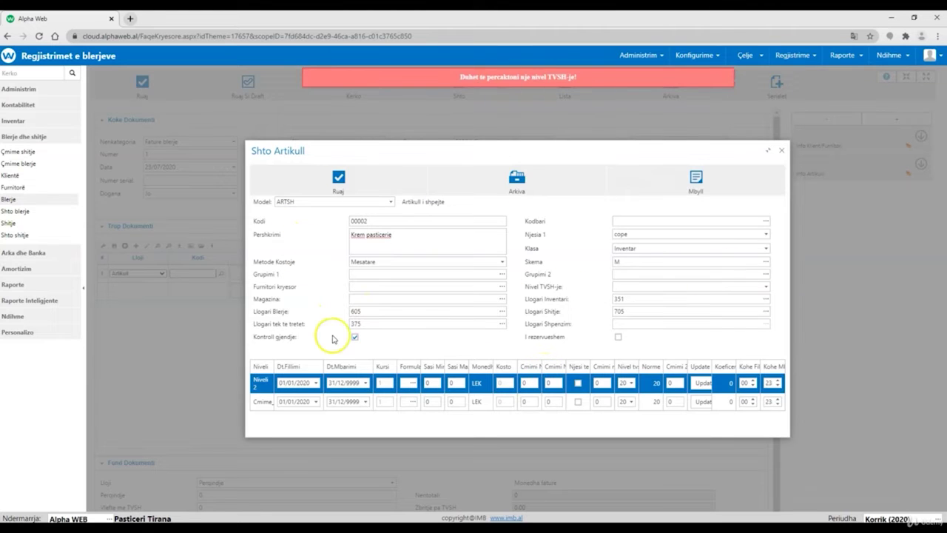
{"action": "left_click", "coordinate": [766, 287]}
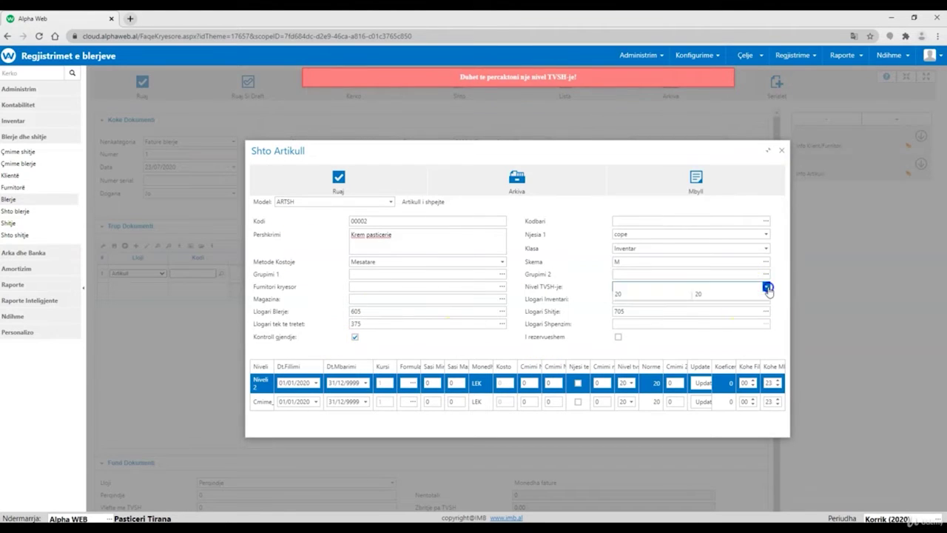
{"action": "left_click", "coordinate": [644, 332]}
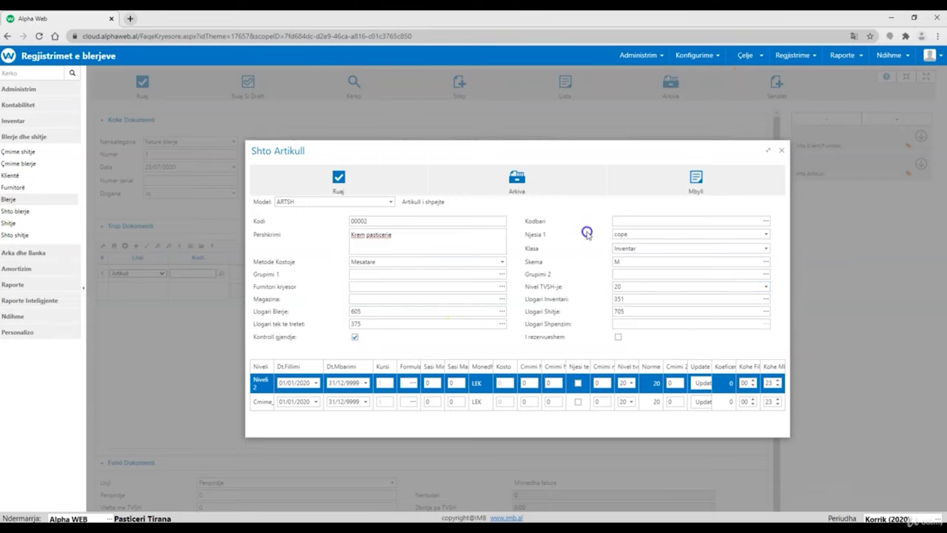
{"action": "left_click", "coordinate": [334, 178]}
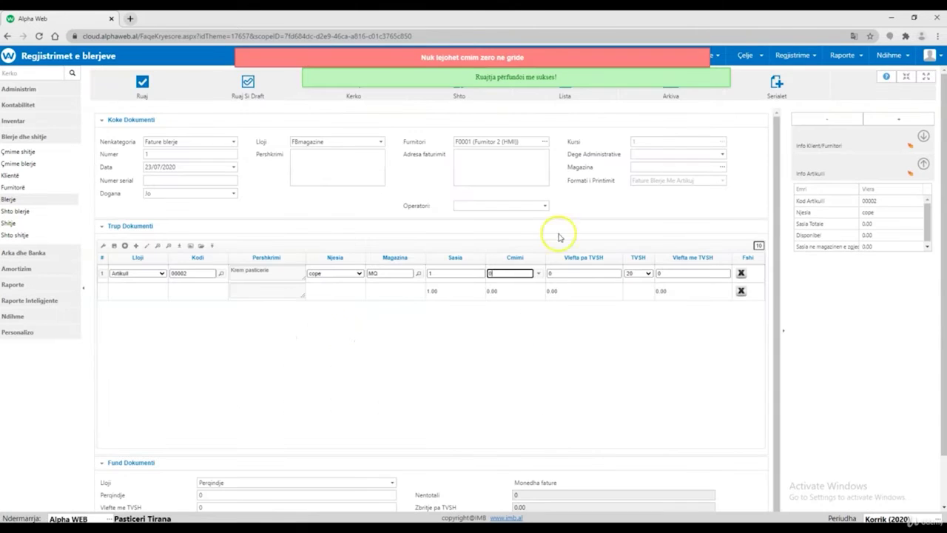
Set the Krem pasticerie line to quantity 20 and price 606, and complete the line
{"action": "left_click", "coordinate": [443, 275]}
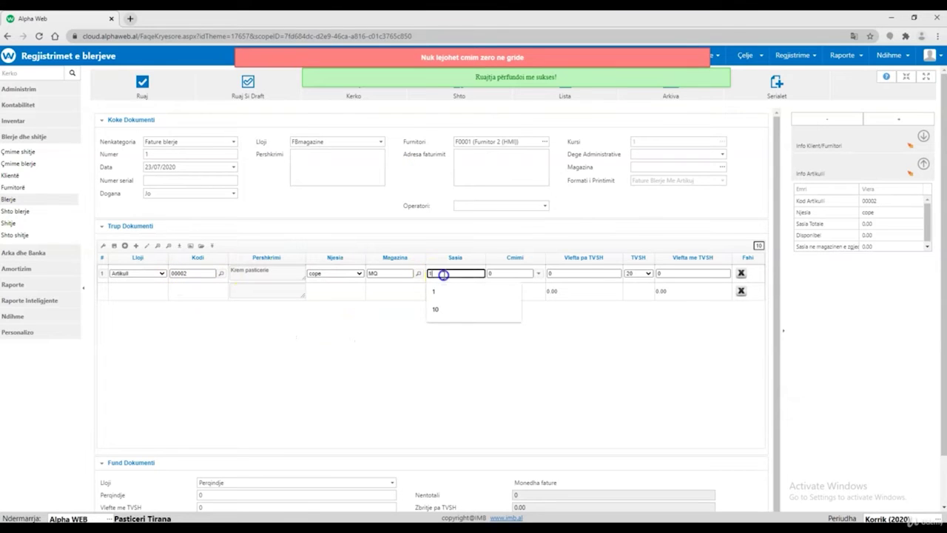
{"action": "type", "text": "20"}
{"action": "key", "text": "Tab"}
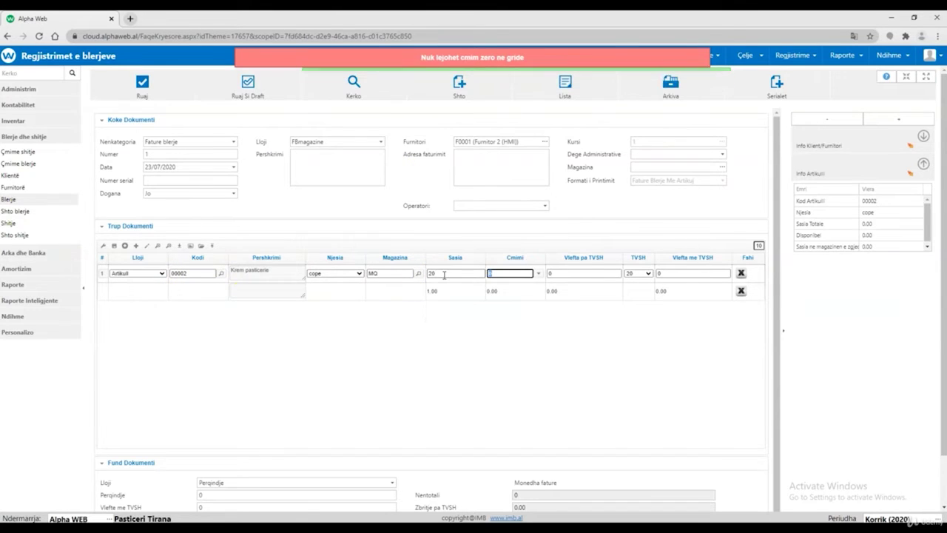
{"action": "type", "text": "600"}
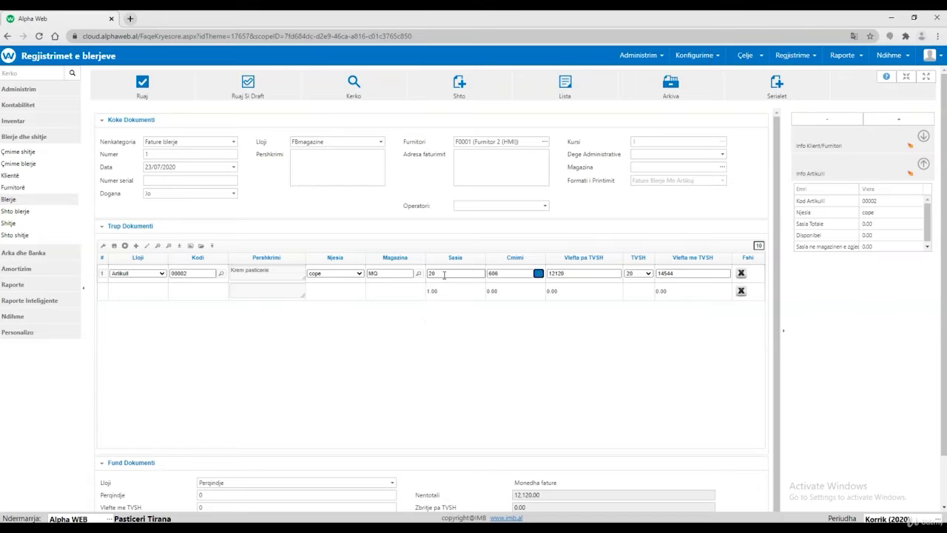
{"action": "key", "text": "Tab"}
{"action": "key", "text": "Tab"}
{"action": "key", "text": "Tab"}
{"action": "key", "text": "Tab"}
Add a second line for article 00001 (bajame e embel) with quantity 60 and price 100, and save the invoice
{"action": "left_click", "coordinate": [209, 291]}
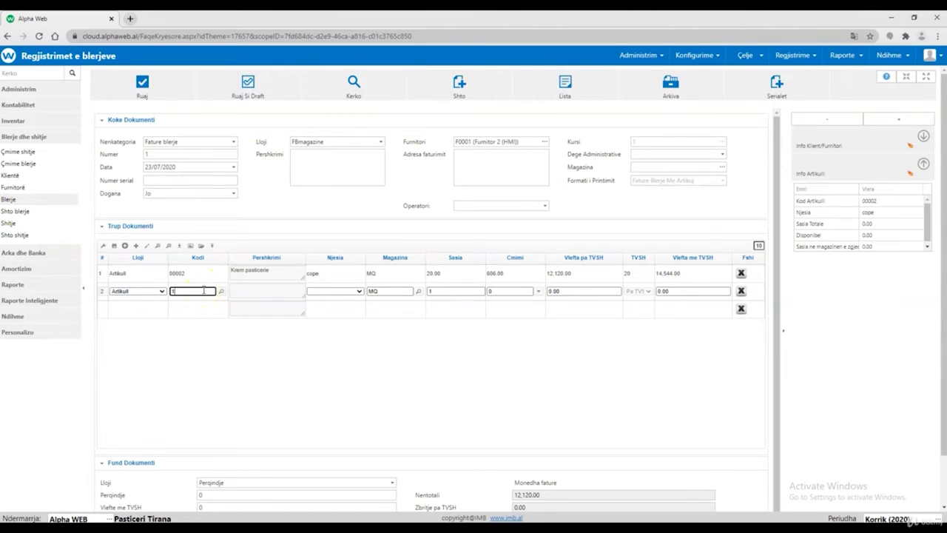
{"action": "left_click", "coordinate": [197, 313]}
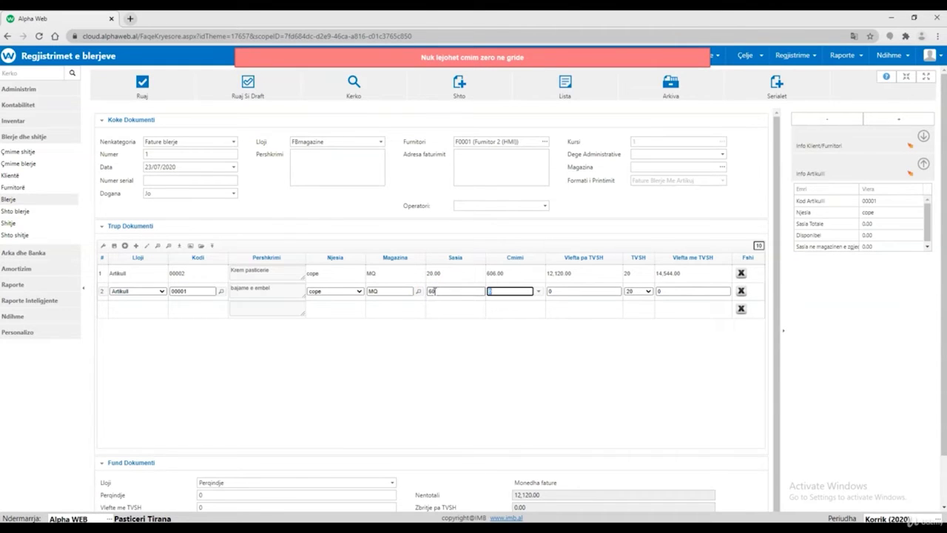
{"action": "key", "text": "Return"}
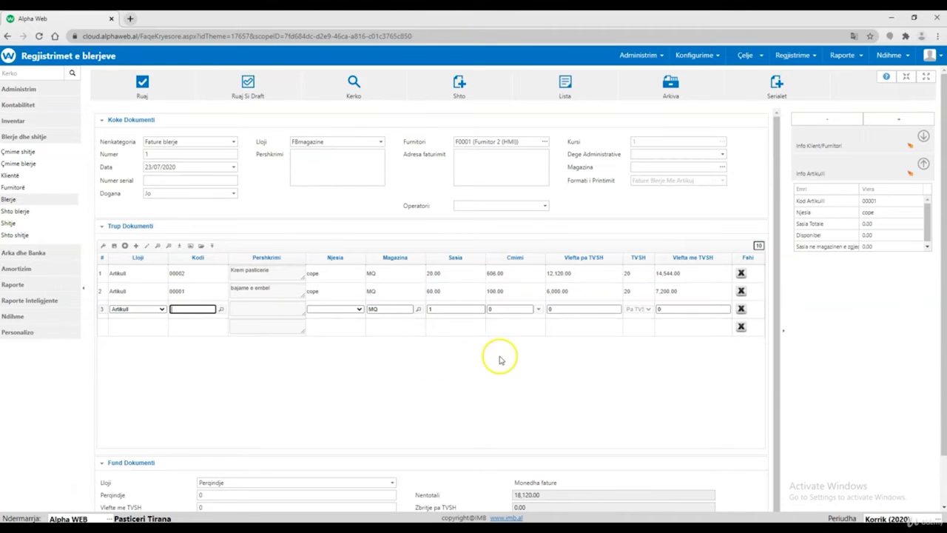
{"action": "left_click", "coordinate": [169, 91]}
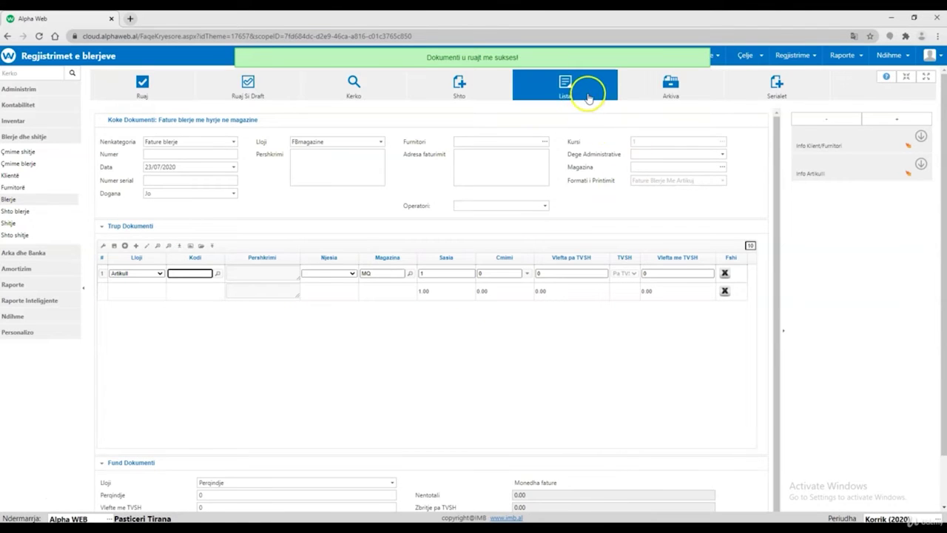
Open saved purchase invoice number 1 from the invoice list and check its item lines
{"action": "left_click", "coordinate": [586, 92]}
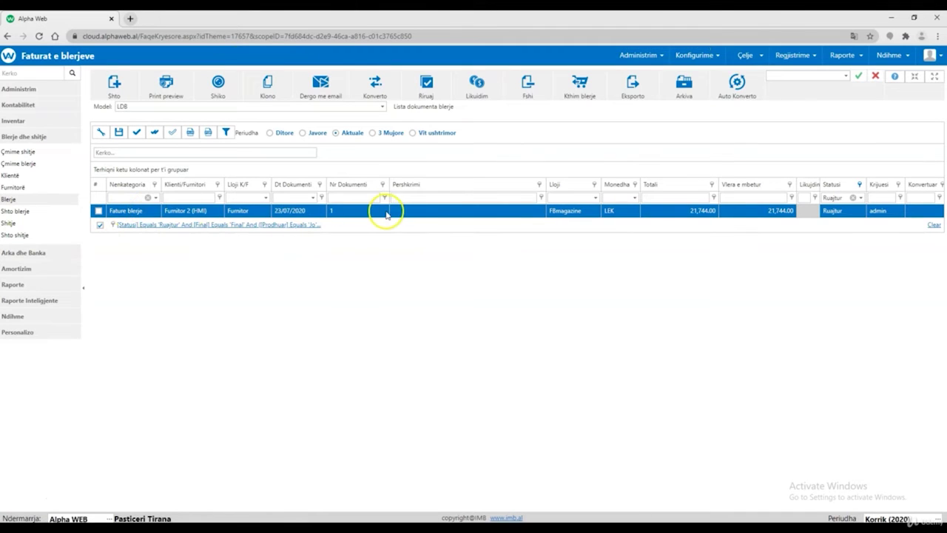
{"action": "double_click", "coordinate": [386, 211]}
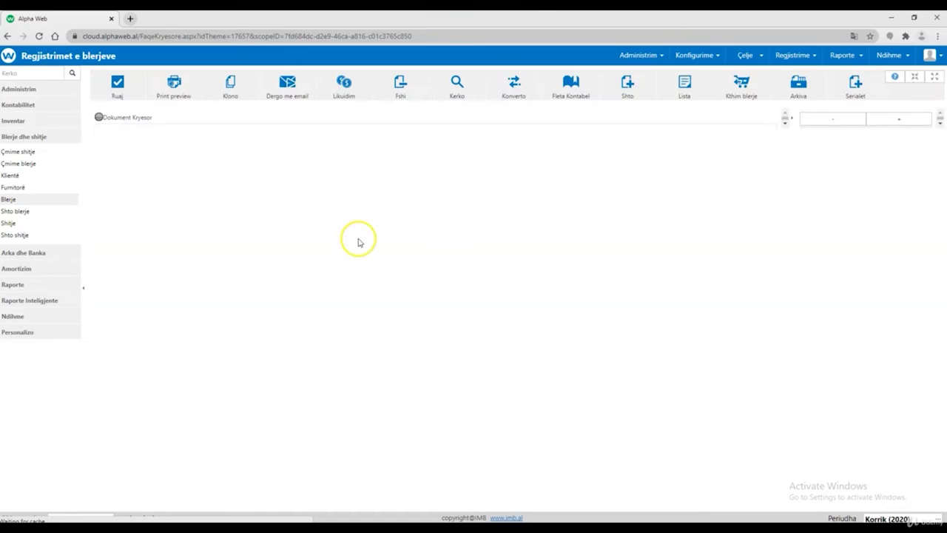
{"action": "left_click", "coordinate": [162, 301]}
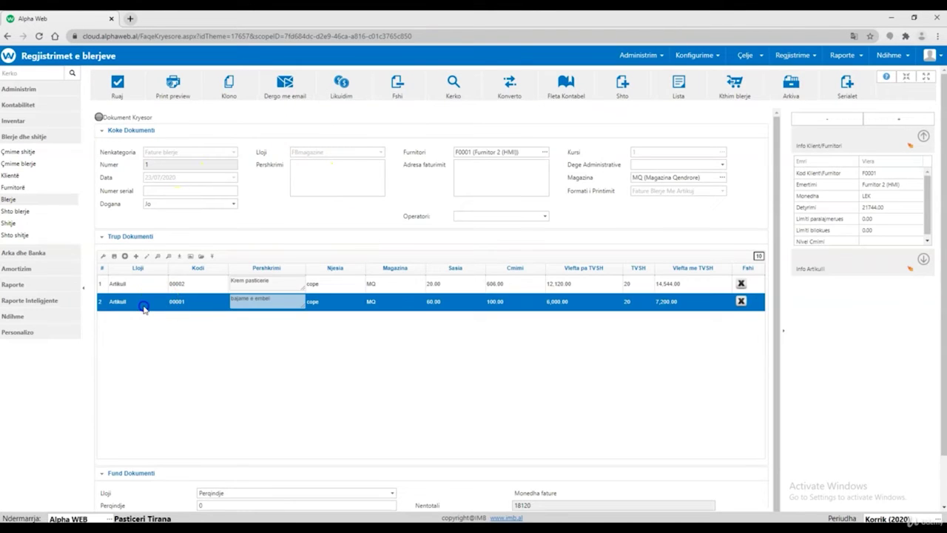
{"action": "left_click", "coordinate": [271, 384]}
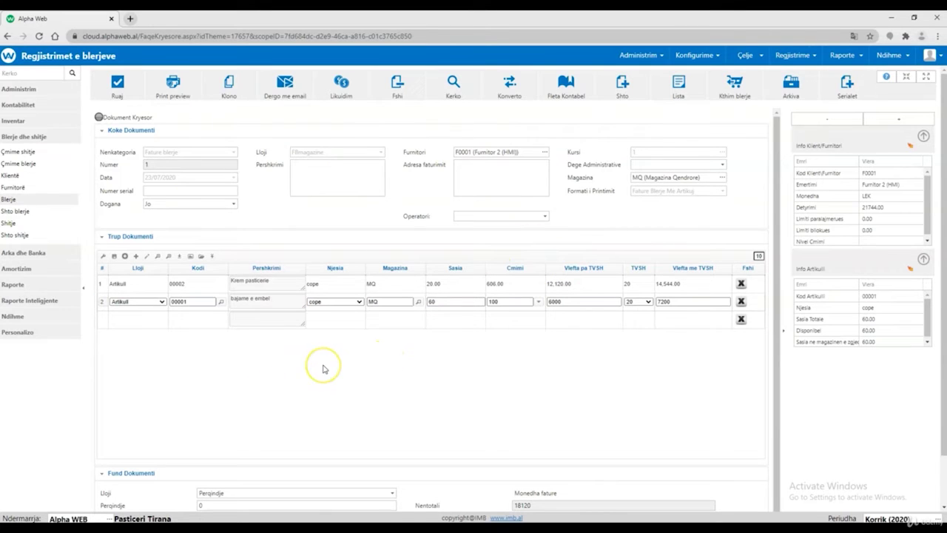
Examine the account lines in the invoice's accounting sheet (Fleta Kontabel), and return to the source purchase invoice
{"action": "left_click", "coordinate": [566, 93]}
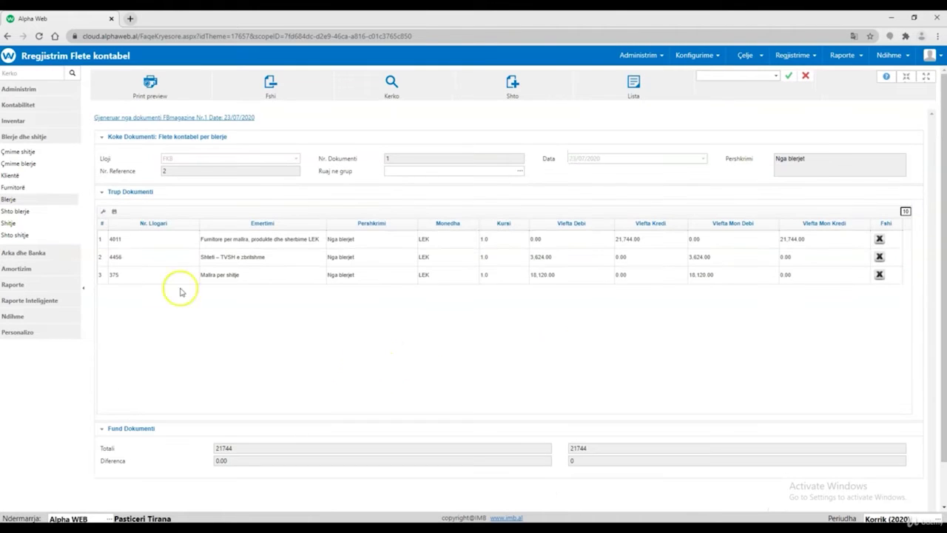
{"action": "left_click", "coordinate": [144, 239]}
{"action": "left_click", "coordinate": [179, 272]}
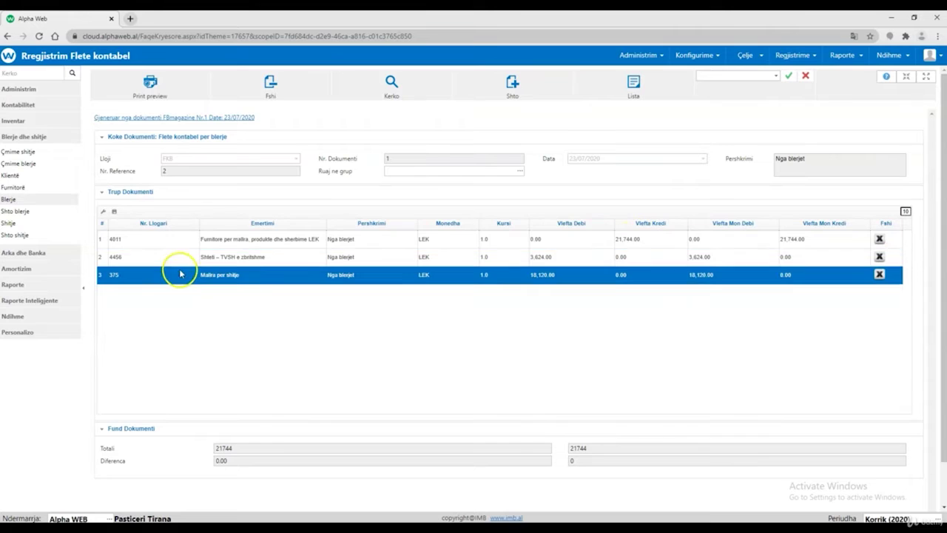
{"action": "left_click", "coordinate": [248, 257]}
{"action": "left_click", "coordinate": [385, 280]}
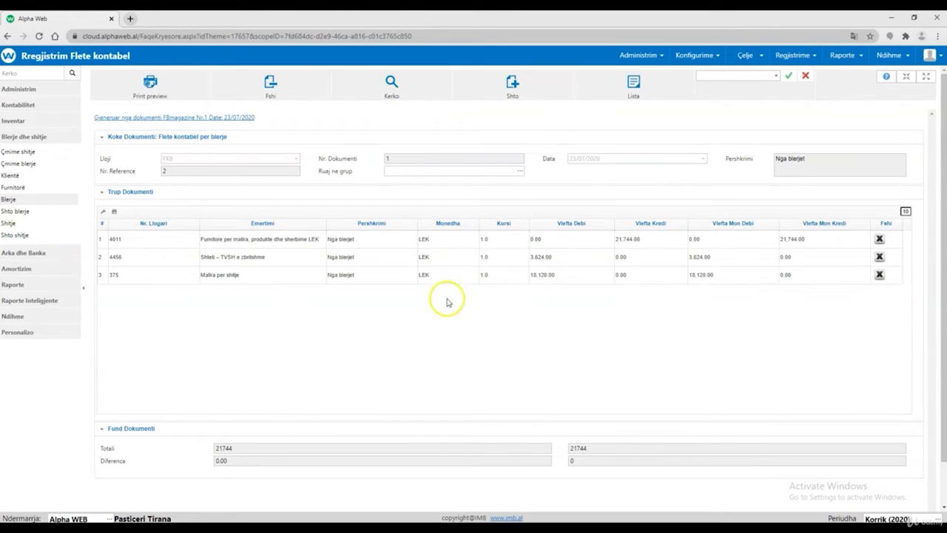
{"action": "left_click", "coordinate": [127, 120]}
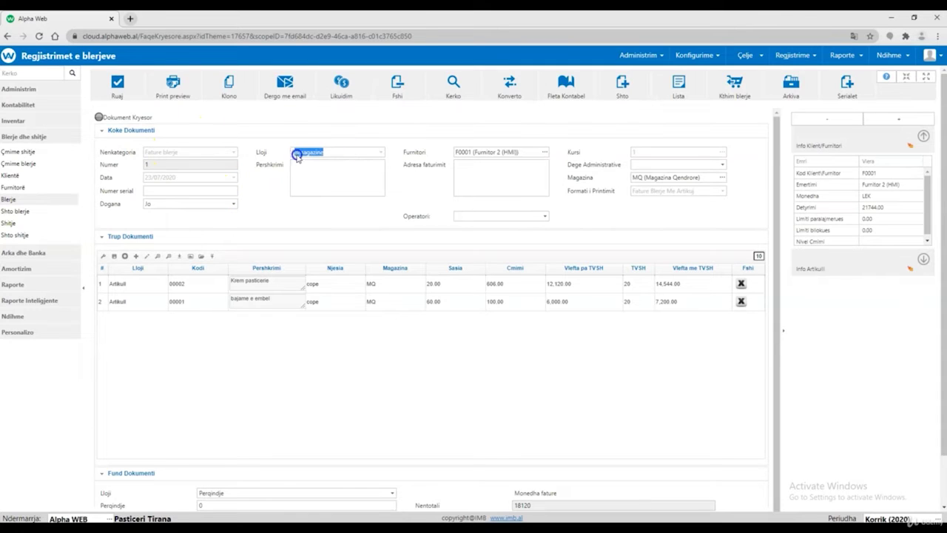
Find the warehouse entry generated from the purchase in the Magazina Hyrje list and open it to check its lines
{"action": "left_click", "coordinate": [50, 123]}
{"action": "left_click", "coordinate": [48, 154]}
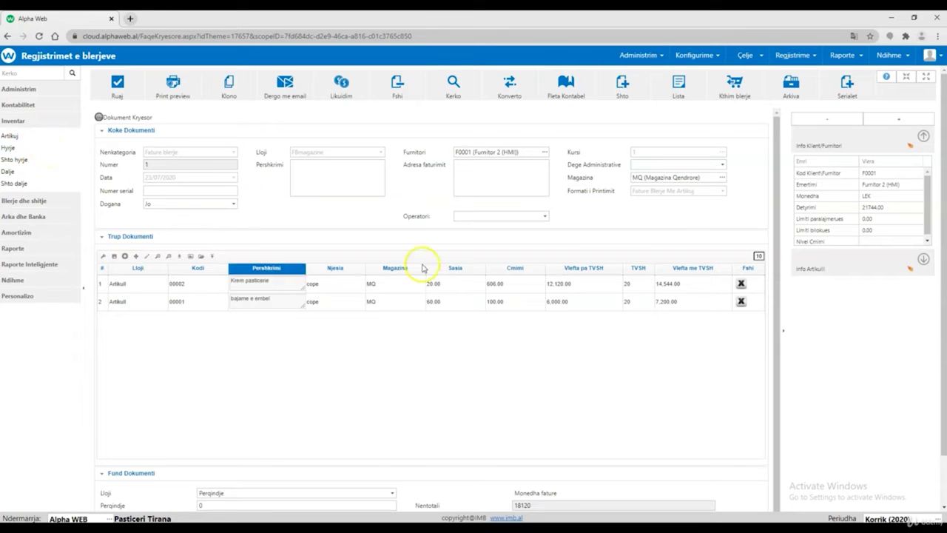
{"action": "left_click", "coordinate": [793, 56]}
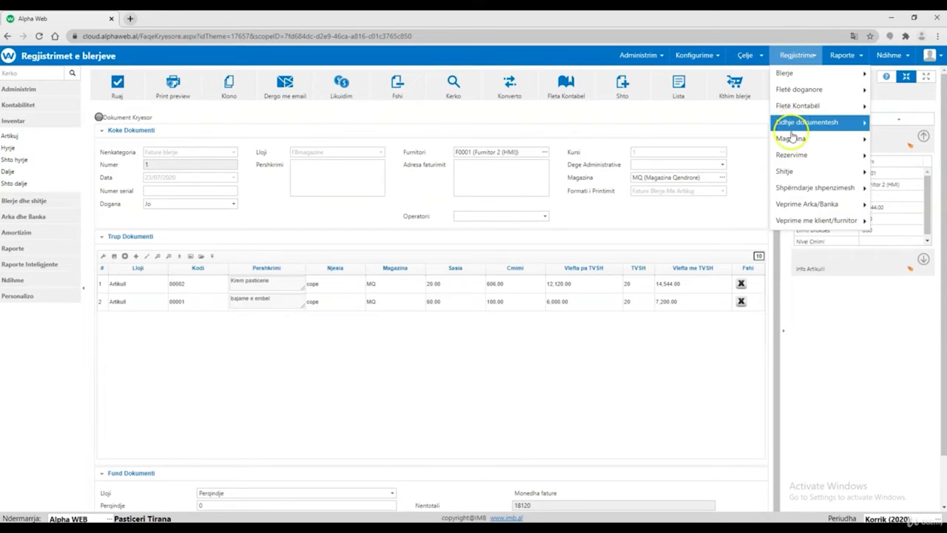
{"action": "mouse_move", "coordinate": [790, 138]}
{"action": "mouse_move", "coordinate": [703, 145]}
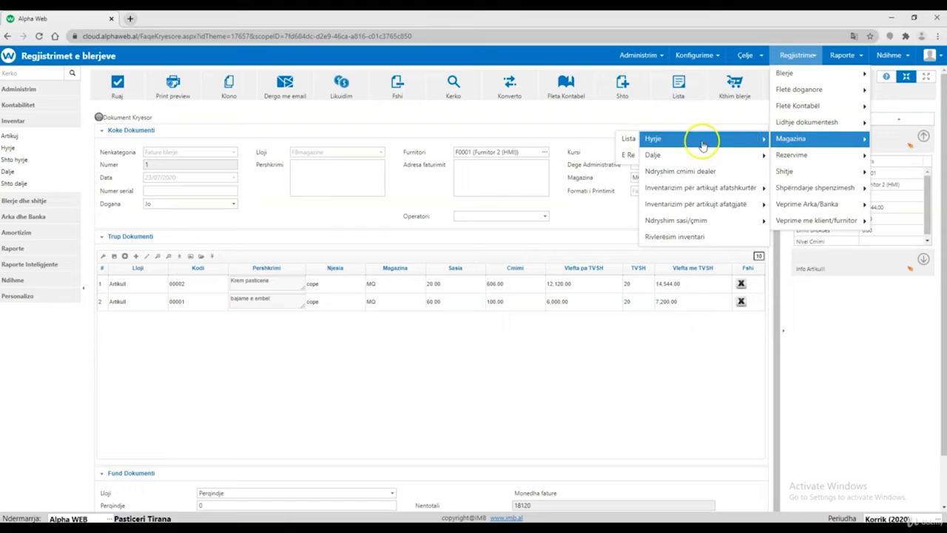
{"action": "left_click", "coordinate": [631, 143]}
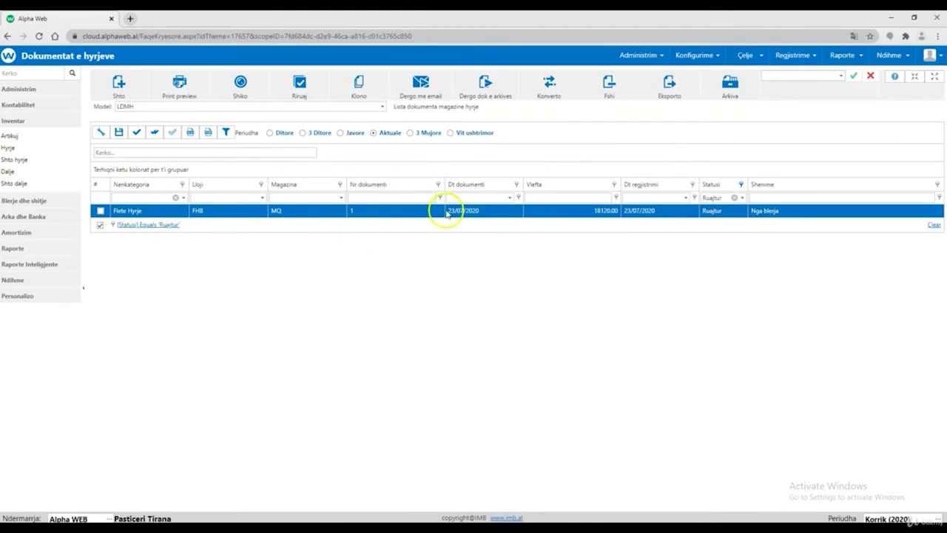
{"action": "double_click", "coordinate": [638, 212]}
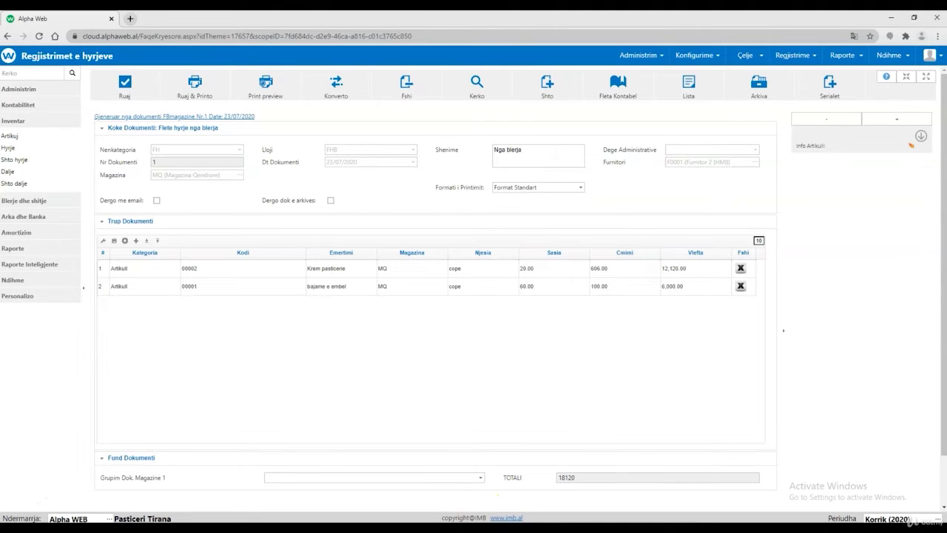
Switch to the sticky note, replace its text with "Hyrja gjenerohet me kosto (pa tvsh )", highlight it and move the note higher
{"action": "key", "text": "alt+Tab"}
{"action": "left_click_drag", "start_coordinate": [735, 331], "coordinate": [621, 240]}
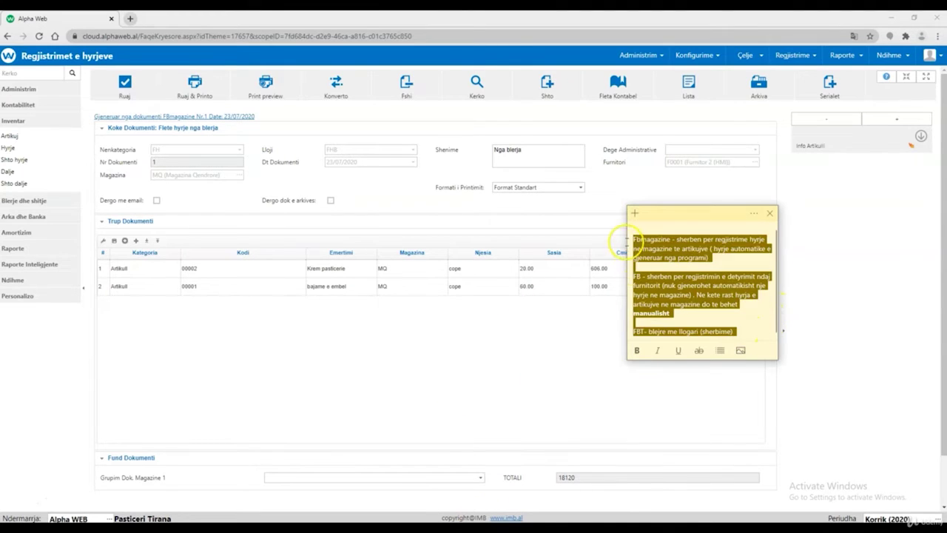
{"action": "key", "text": "Delete"}
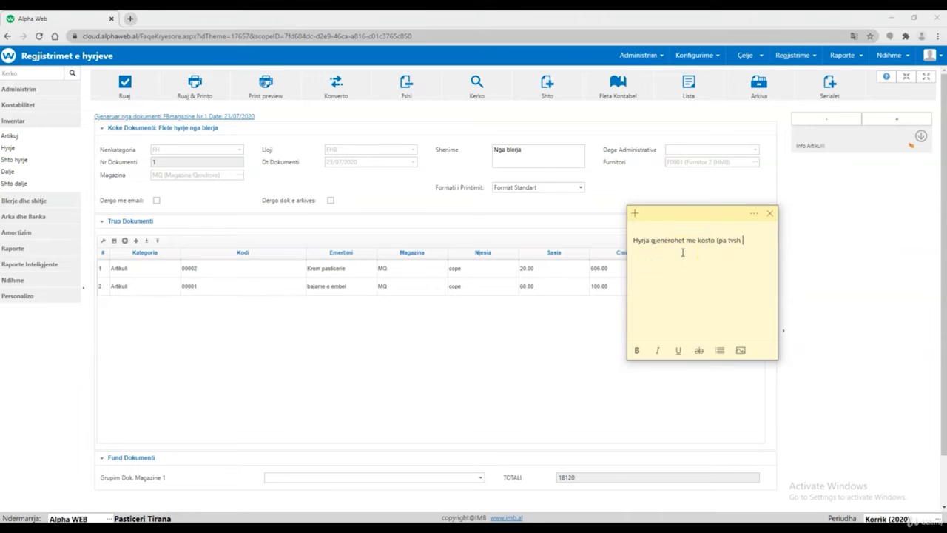
{"action": "left_click_drag", "start_coordinate": [742, 250], "coordinate": [598, 254]}
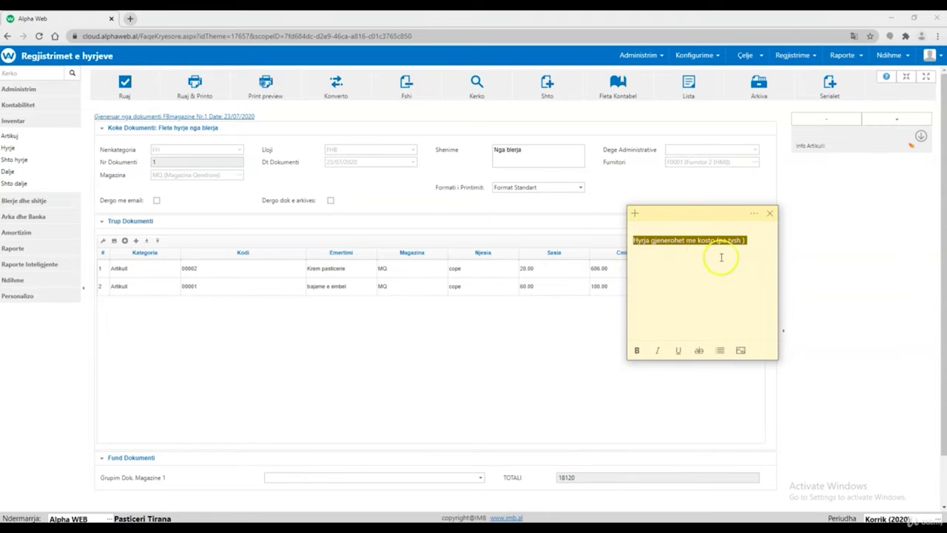
{"action": "left_click_drag", "start_coordinate": [701, 215], "coordinate": [730, 145]}
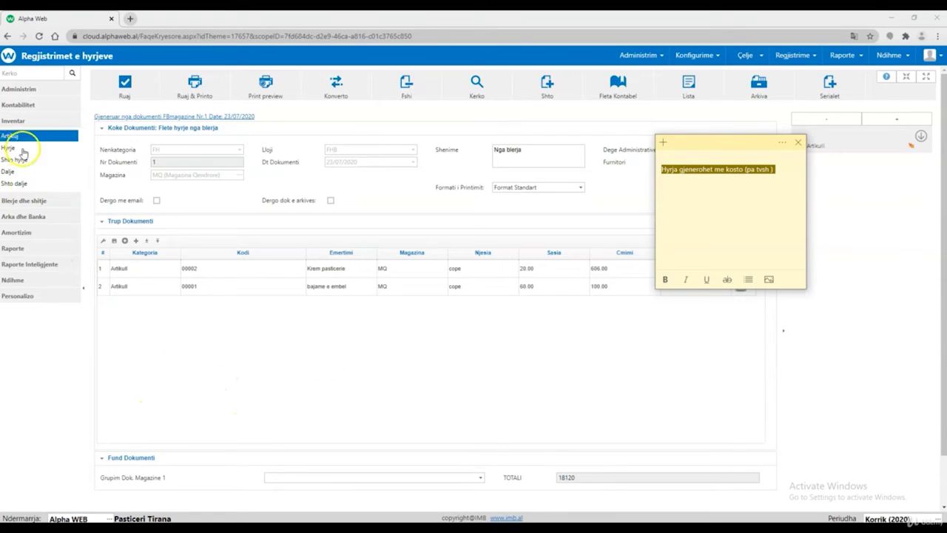
Start a new sales invoice in Alpha Web and set its document type to FSH (Fature Shitje)
{"action": "left_click", "coordinate": [28, 200]}
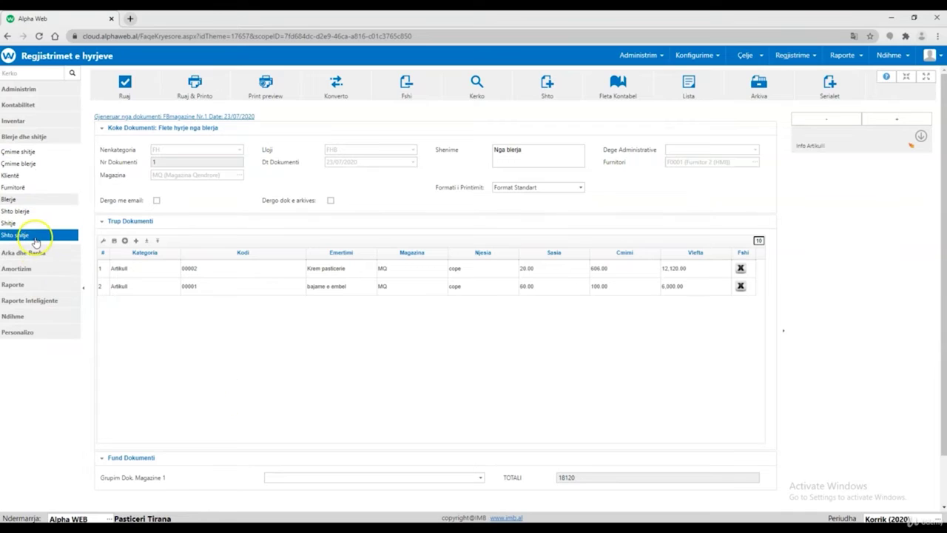
{"action": "left_click", "coordinate": [34, 235]}
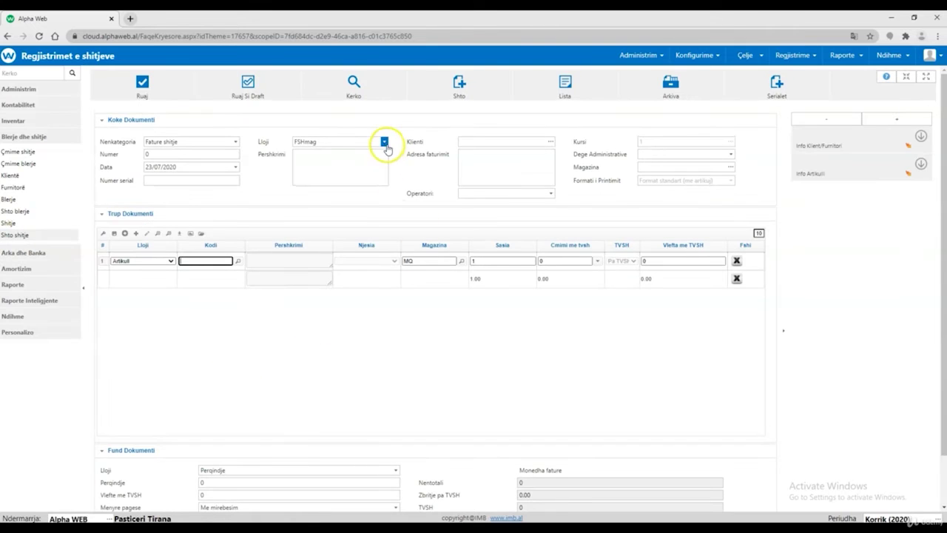
{"action": "left_click", "coordinate": [382, 141]}
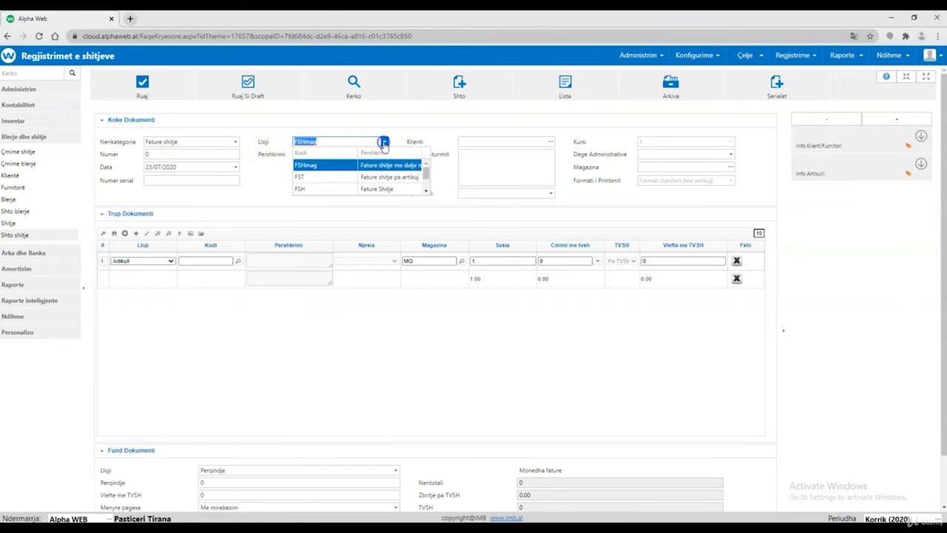
{"action": "left_click", "coordinate": [409, 190]}
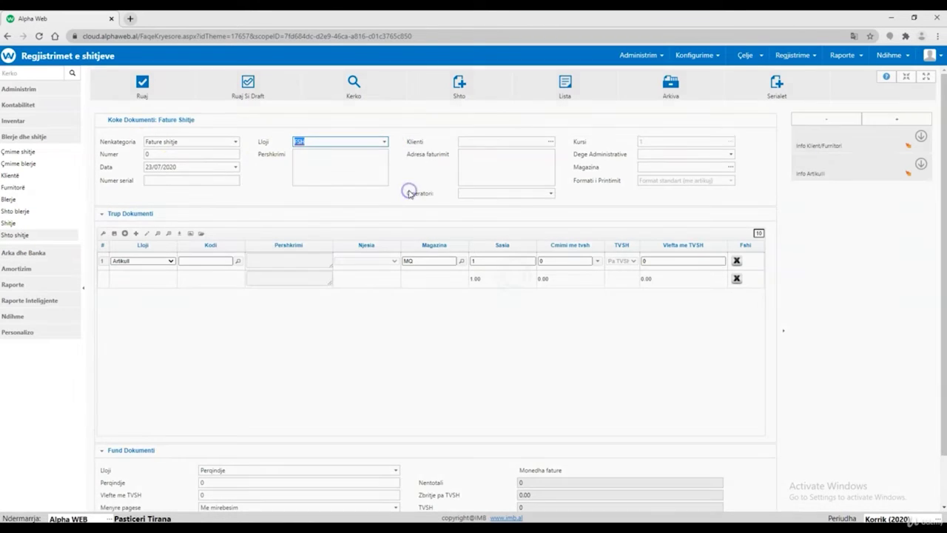
Change the sales invoice type to FST (Fature shitje pa artikuj) and check the account selection for its line
{"action": "left_click", "coordinate": [383, 140]}
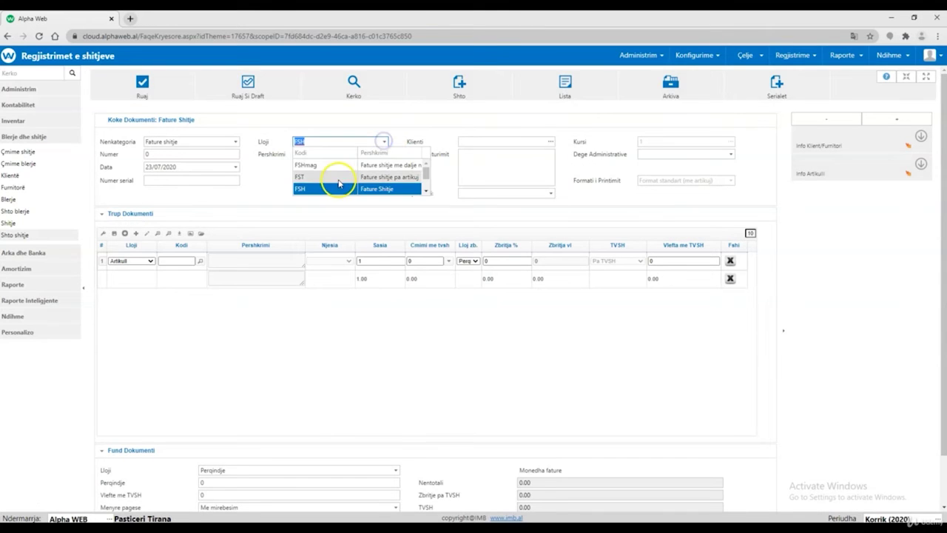
{"action": "left_click", "coordinate": [338, 181]}
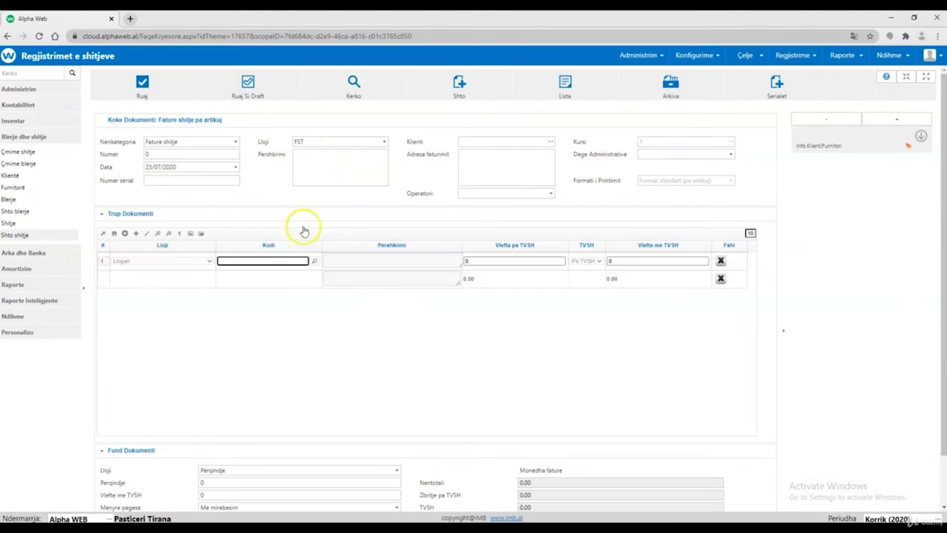
{"action": "left_click", "coordinate": [165, 261]}
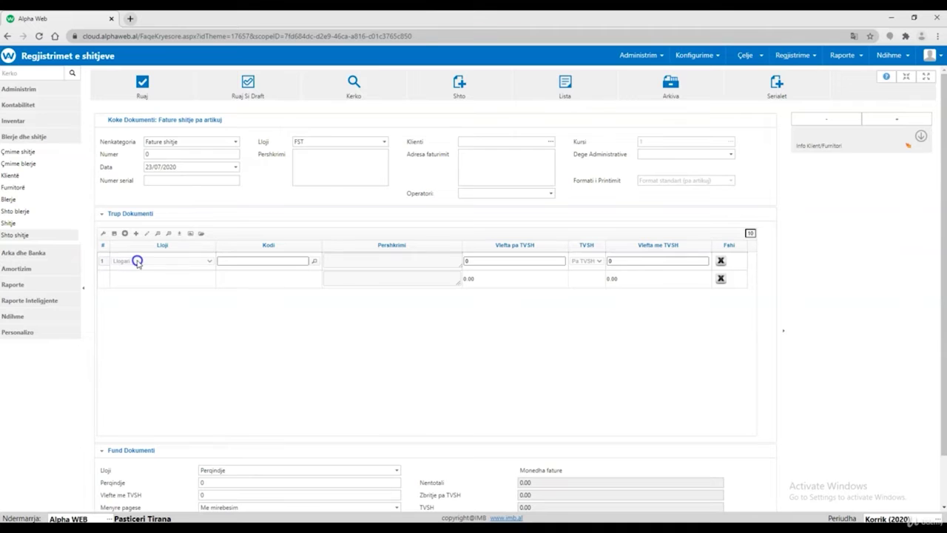
{"action": "left_click", "coordinate": [316, 262]}
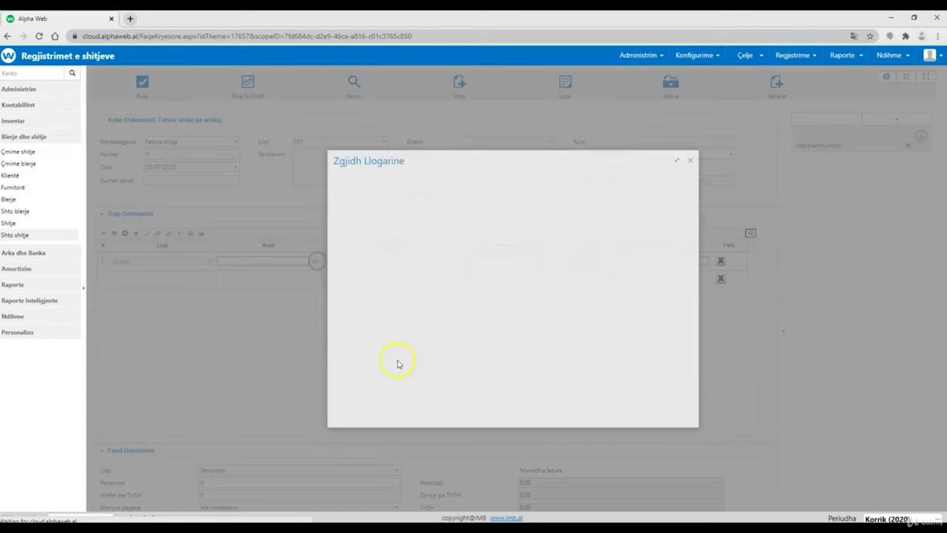
{"action": "left_click", "coordinate": [692, 161]}
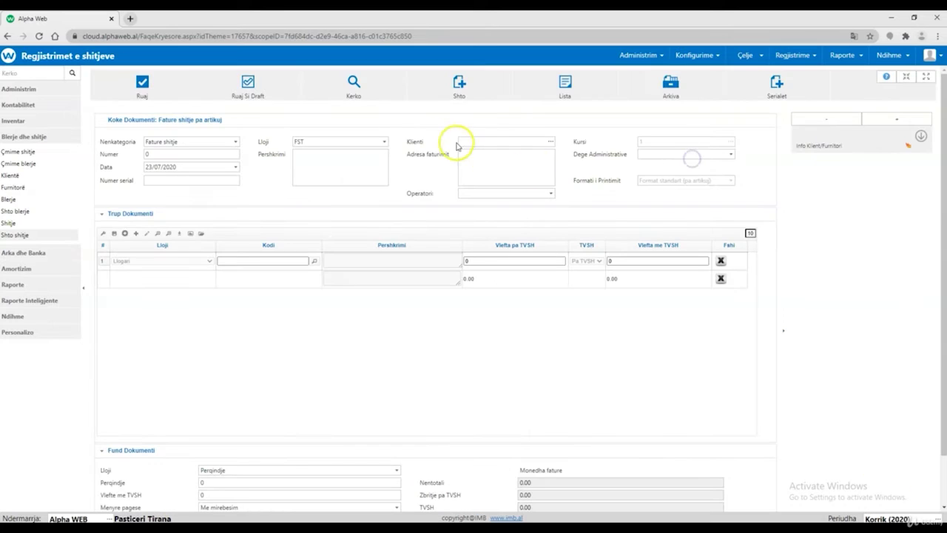
Set the sales invoice type to FSH (Fature Shitje) and check the type options available for its line
{"action": "left_click", "coordinate": [384, 142]}
{"action": "left_click", "coordinate": [322, 189]}
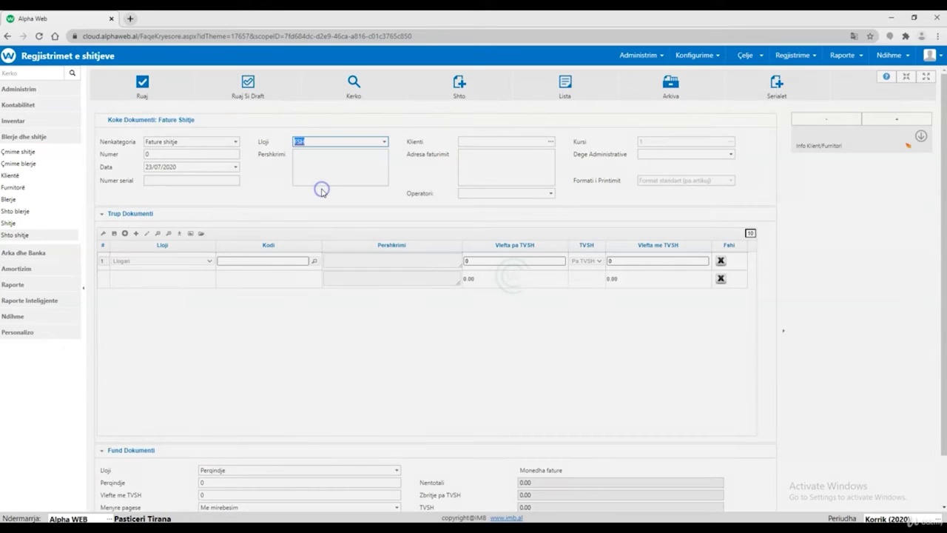
{"action": "left_click", "coordinate": [132, 261]}
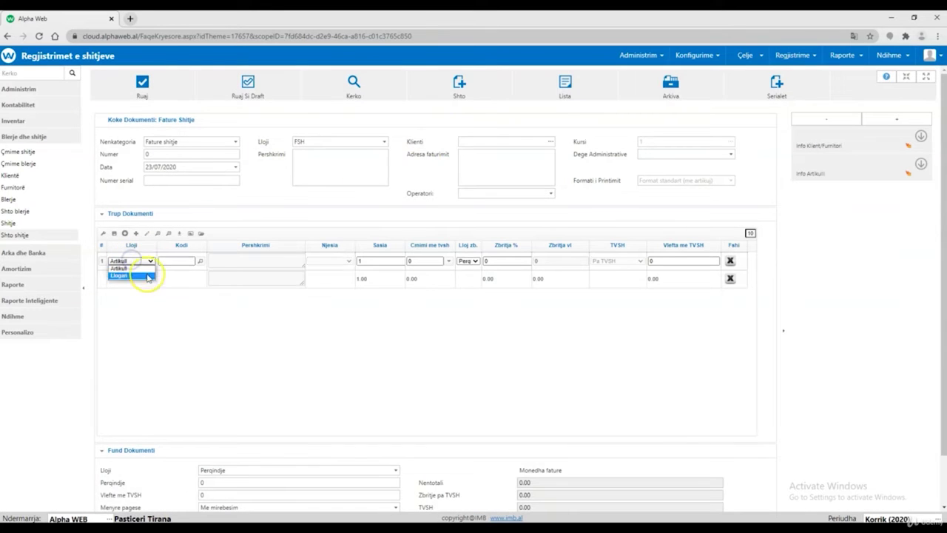
{"action": "left_click", "coordinate": [205, 335]}
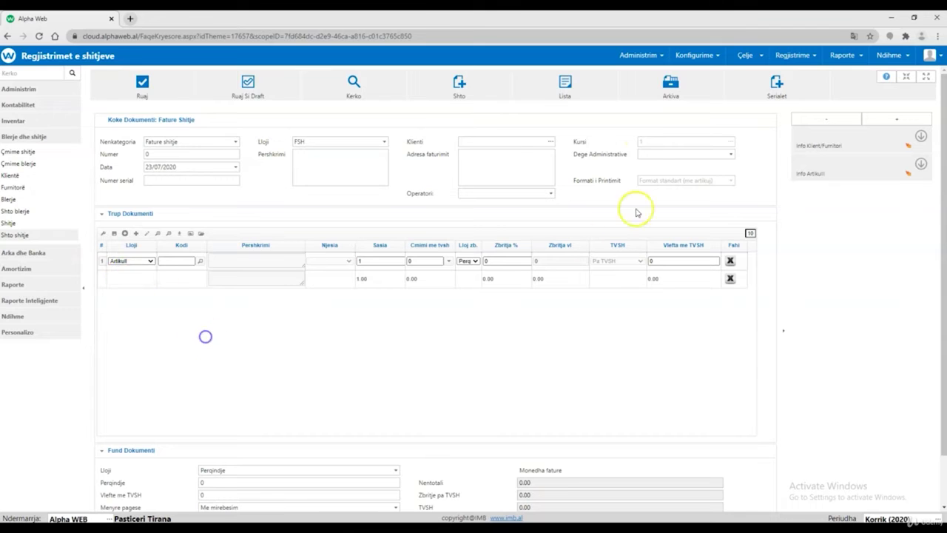
Set the client list to show all records (Te Gjithe) in Automatik mode and choose Klient Pike shitje 1 as the invoice client
{"action": "left_click", "coordinate": [554, 142]}
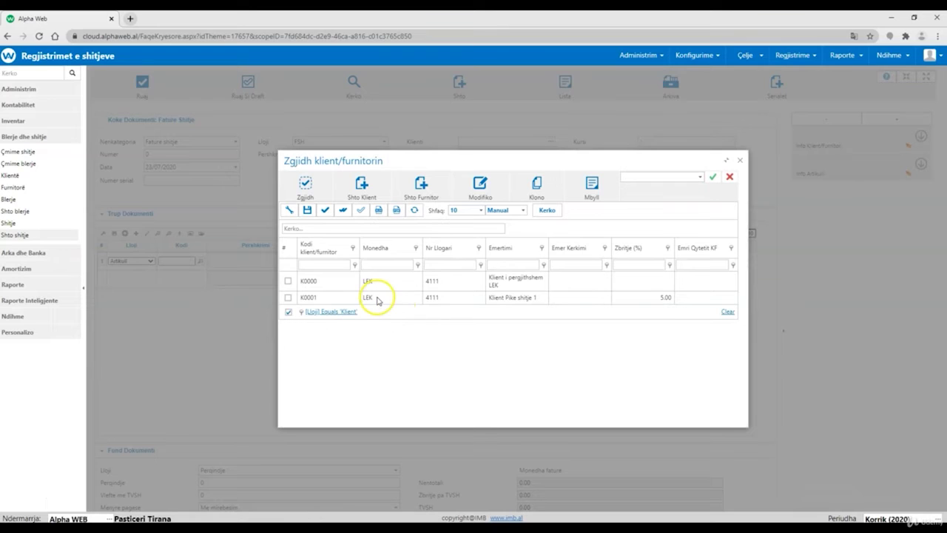
{"action": "left_click", "coordinate": [481, 211]}
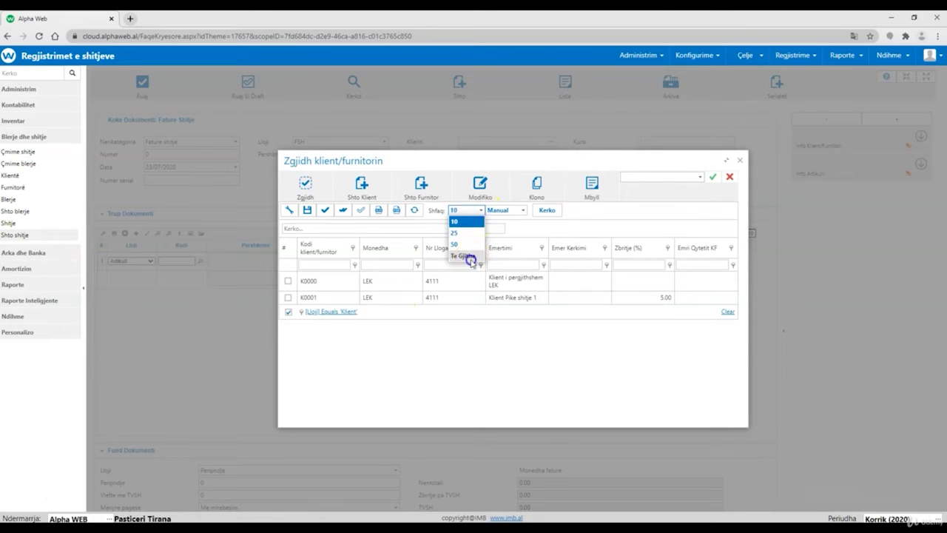
{"action": "left_click", "coordinate": [469, 256]}
{"action": "left_click", "coordinate": [522, 210]}
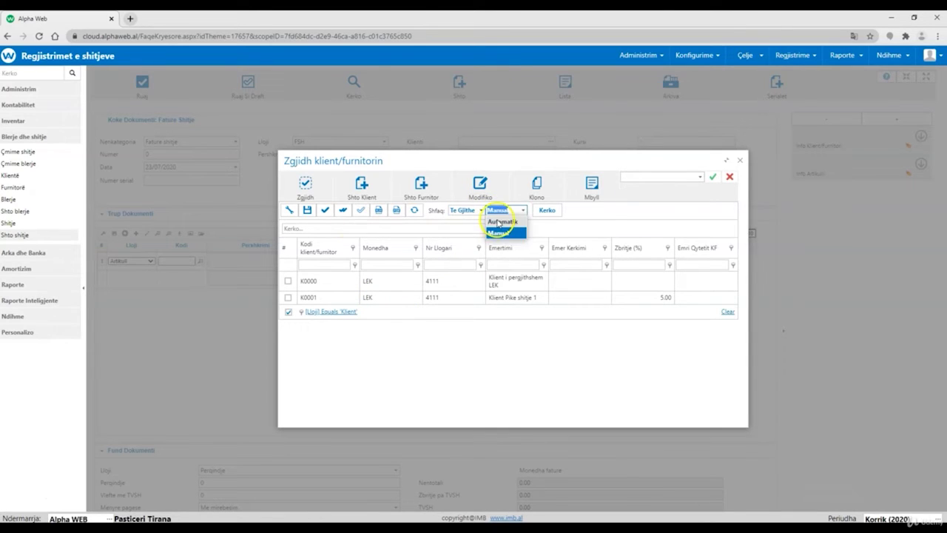
{"action": "left_click", "coordinate": [501, 221]}
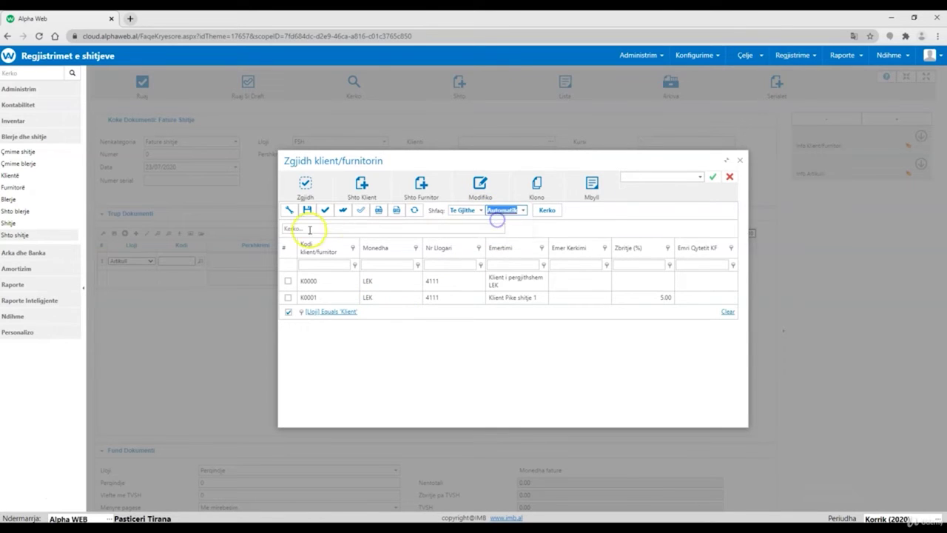
{"action": "double_click", "coordinate": [364, 297]}
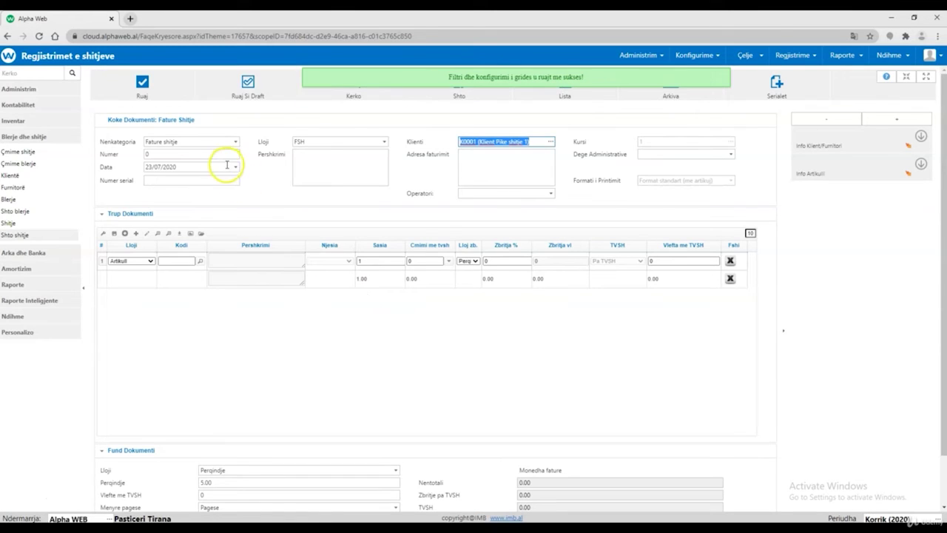
Add article 00001 (bajame e embel) to the first line of the sales invoice
{"action": "left_click", "coordinate": [171, 263]}
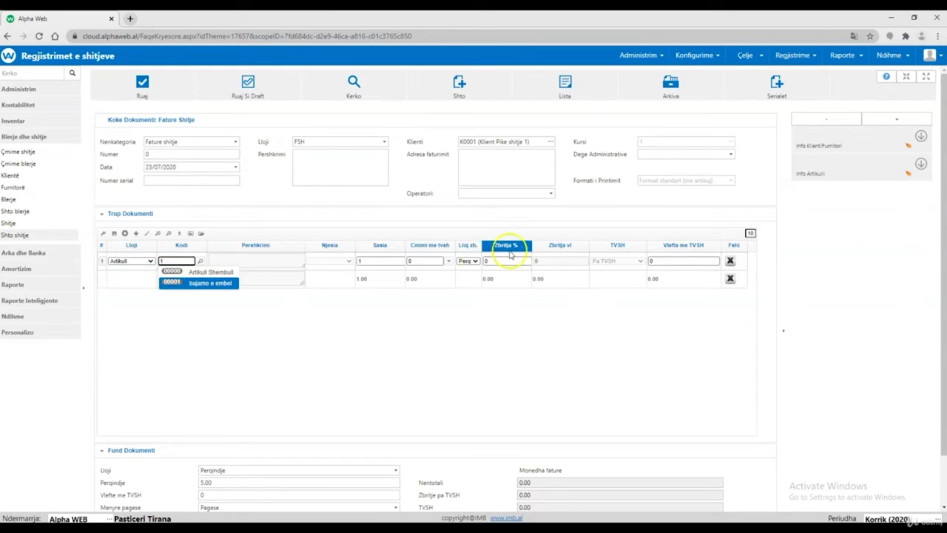
{"action": "left_click", "coordinate": [177, 283]}
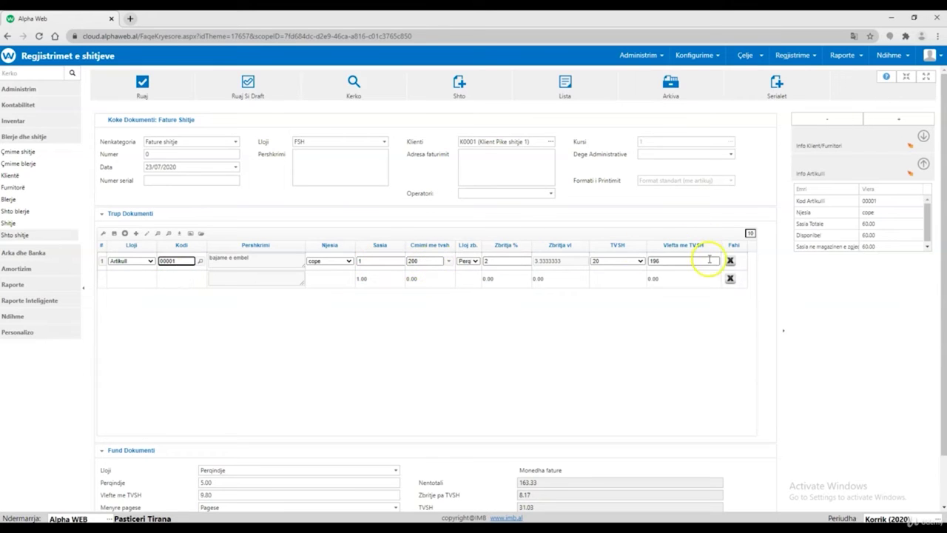
{"action": "left_click", "coordinate": [221, 282]}
{"action": "left_click", "coordinate": [488, 227]}
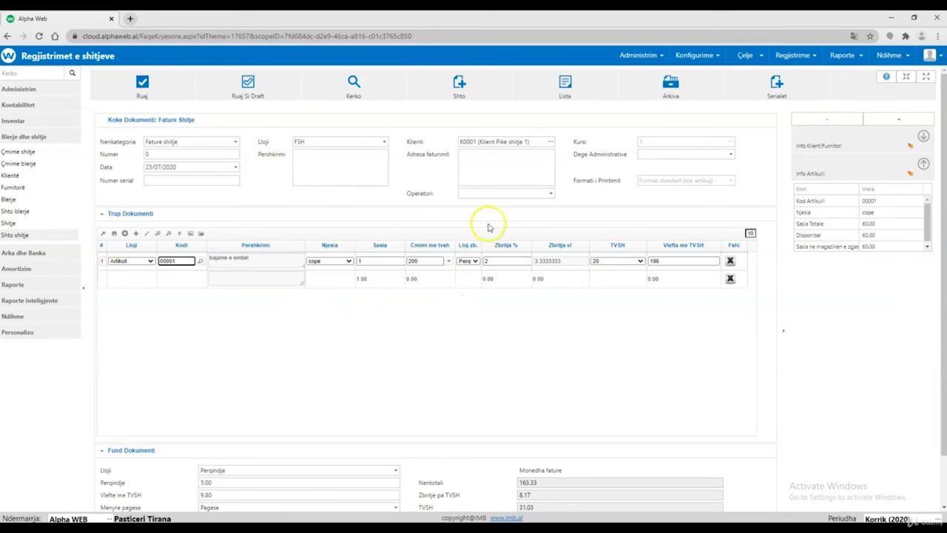
Check the price levels offered for the article line and the client selected on the sales invoice
{"action": "left_click", "coordinate": [427, 265]}
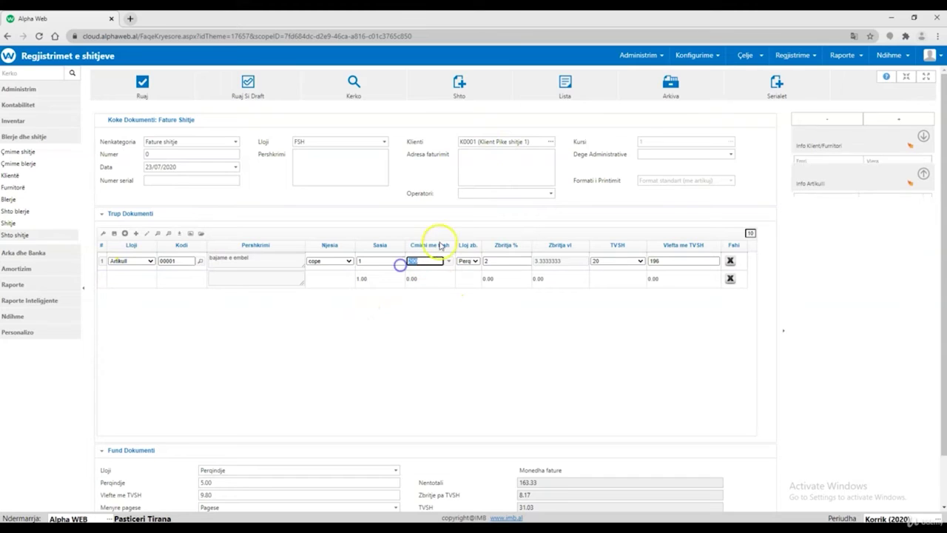
{"action": "left_click", "coordinate": [452, 273]}
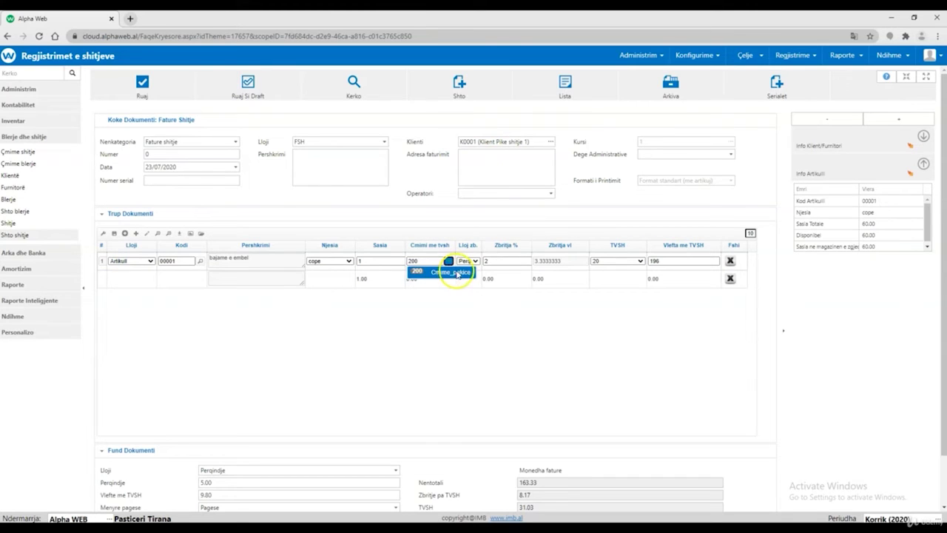
{"action": "left_click", "coordinate": [508, 142]}
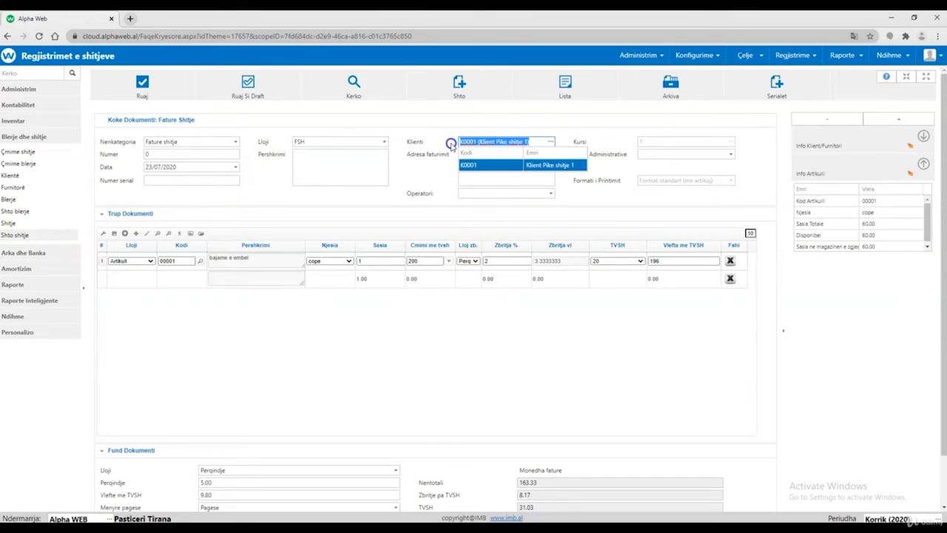
{"action": "left_click", "coordinate": [429, 182]}
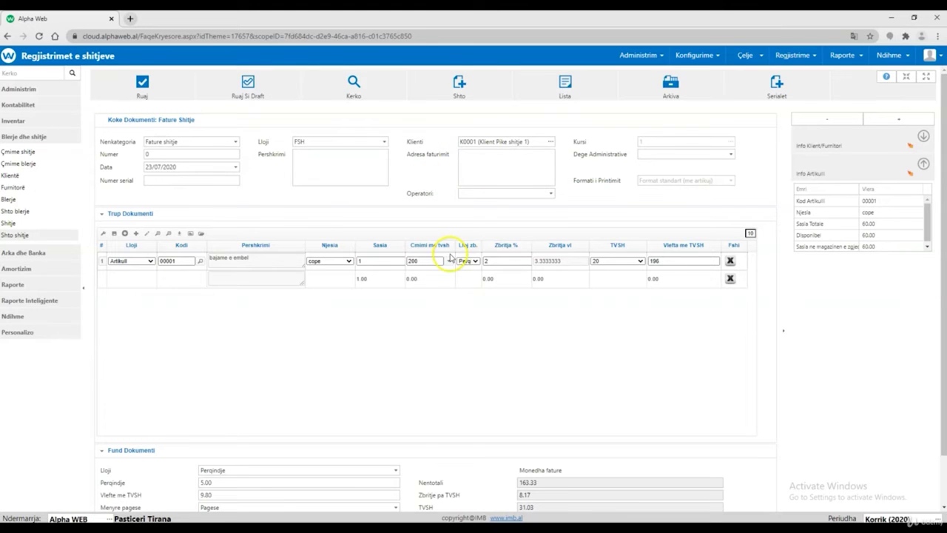
{"action": "left_click", "coordinate": [449, 264]}
{"action": "left_click", "coordinate": [438, 271]}
Open the record of Klient Pike shitje 1 from the client list and check the price level in its registration settings
{"action": "left_click", "coordinate": [744, 78]}
{"action": "left_click", "coordinate": [748, 55]}
{"action": "mouse_move", "coordinate": [771, 157]}
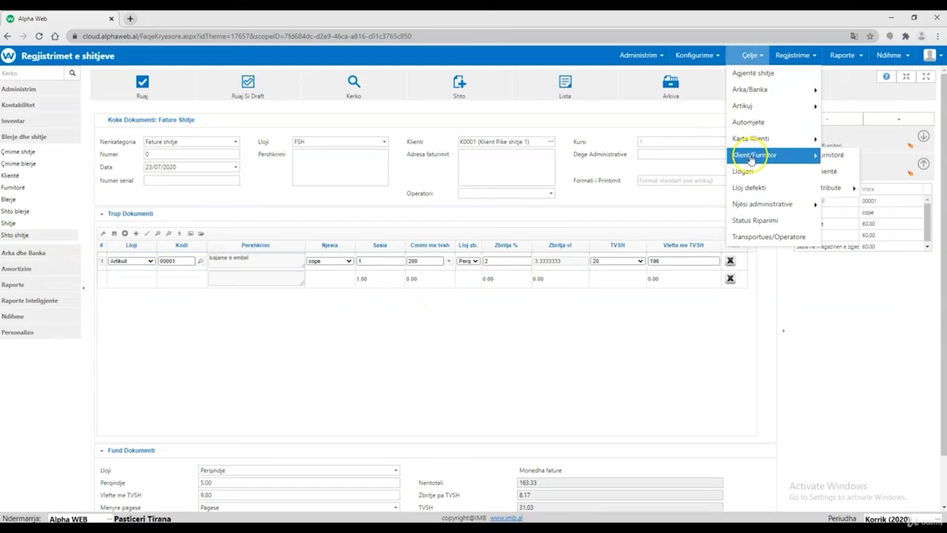
{"action": "left_click", "coordinate": [859, 174]}
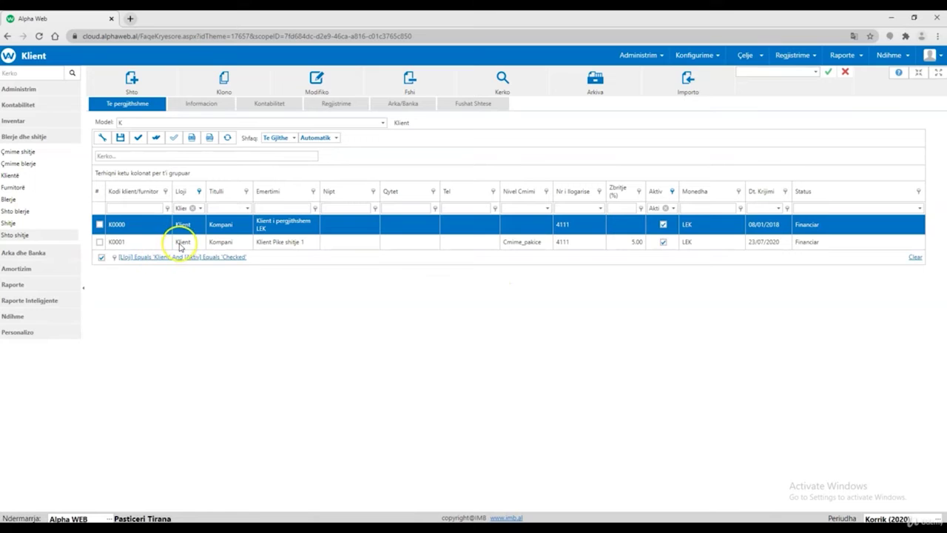
{"action": "double_click", "coordinate": [180, 244]}
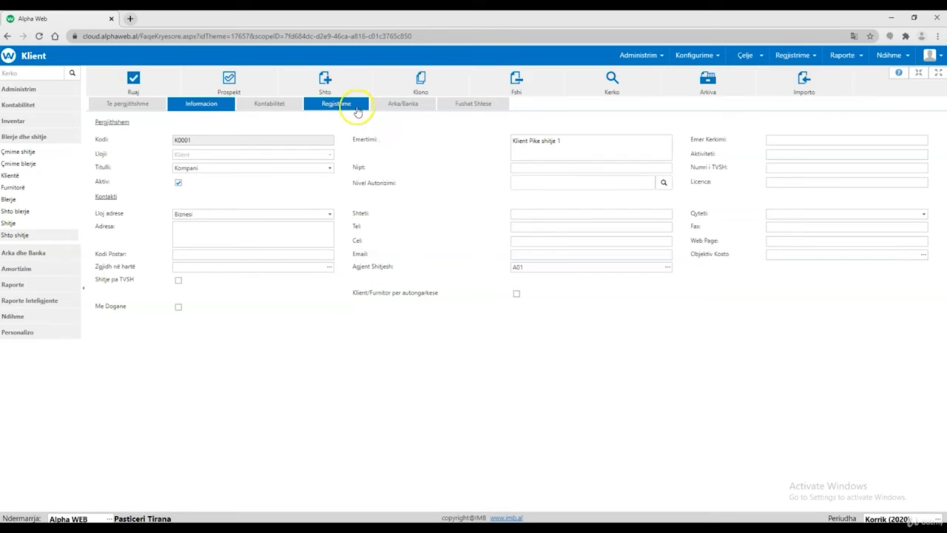
{"action": "left_click", "coordinate": [346, 104]}
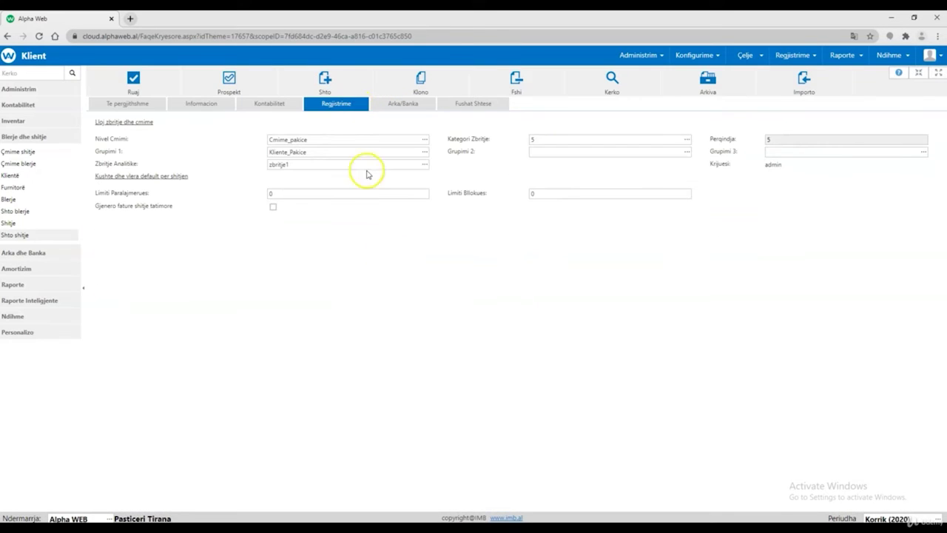
{"action": "left_click_drag", "start_coordinate": [330, 142], "coordinate": [258, 142]}
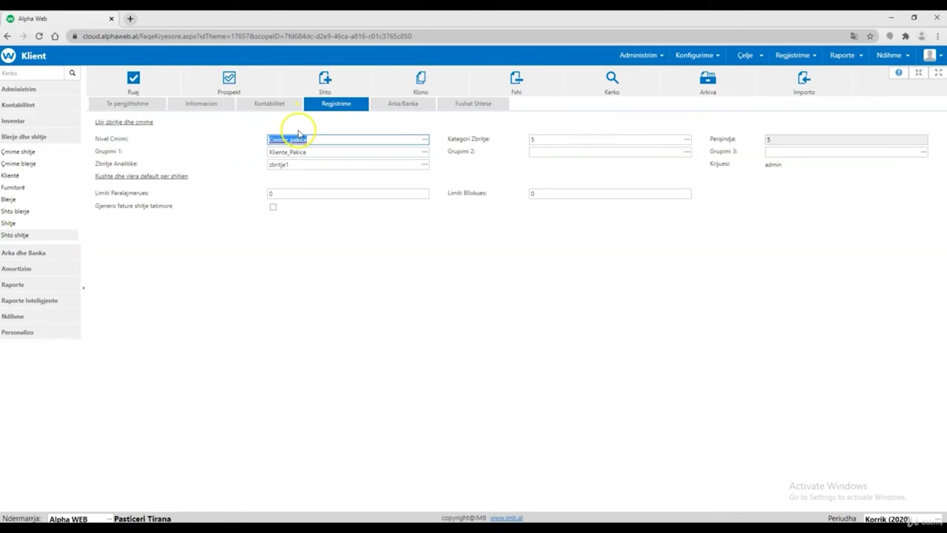
Open the sales price definitions and check the VAT-inclusive price of article 00001 under Cmime_pakice
{"action": "left_click", "coordinate": [702, 55]}
{"action": "mouse_move", "coordinate": [698, 74]}
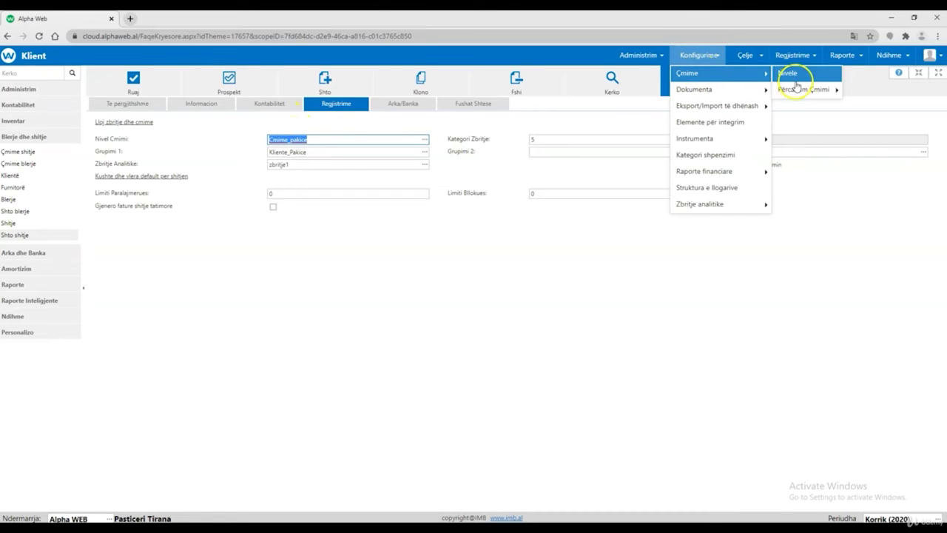
{"action": "mouse_move", "coordinate": [805, 90]}
{"action": "left_click", "coordinate": [858, 91]}
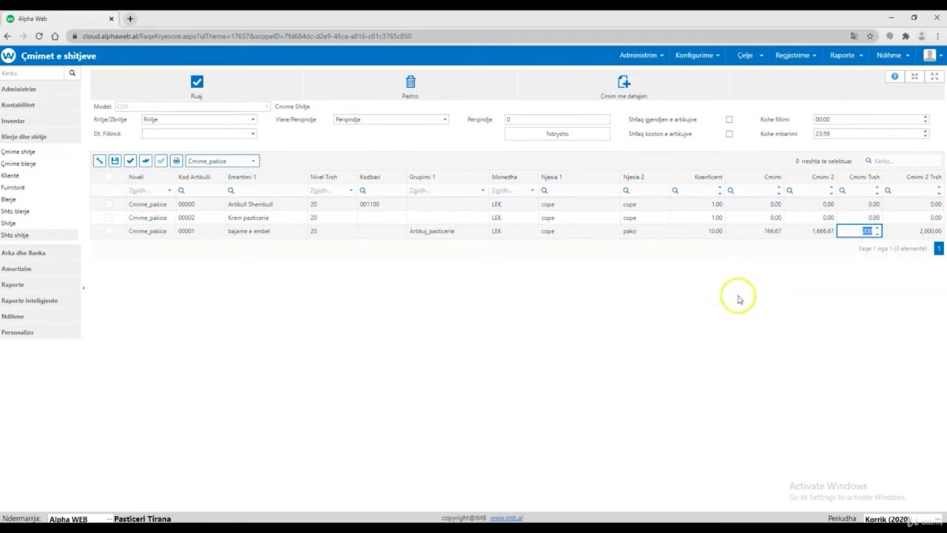
Open the record of Klient Pike shitje 1 for editing from the client list
{"action": "left_click", "coordinate": [797, 56]}
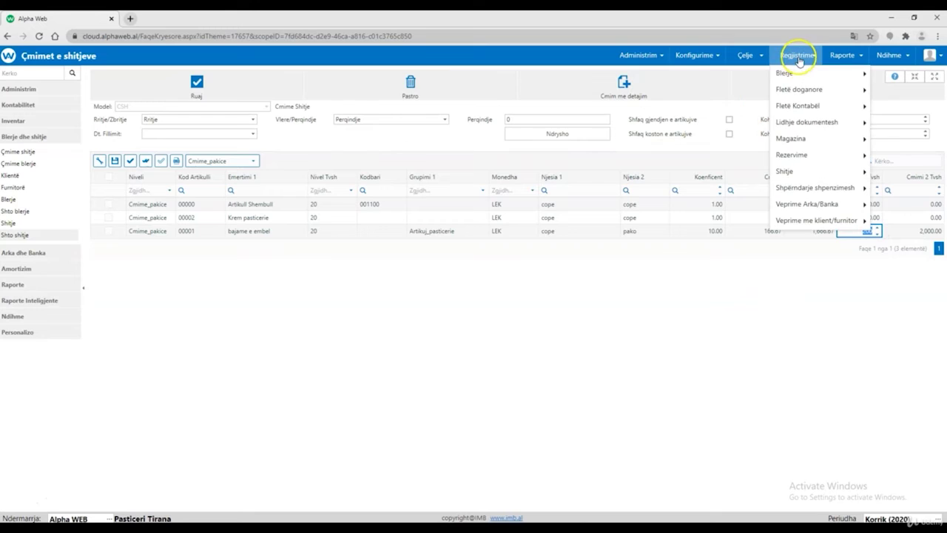
{"action": "left_click", "coordinate": [749, 54]}
{"action": "mouse_move", "coordinate": [777, 154]}
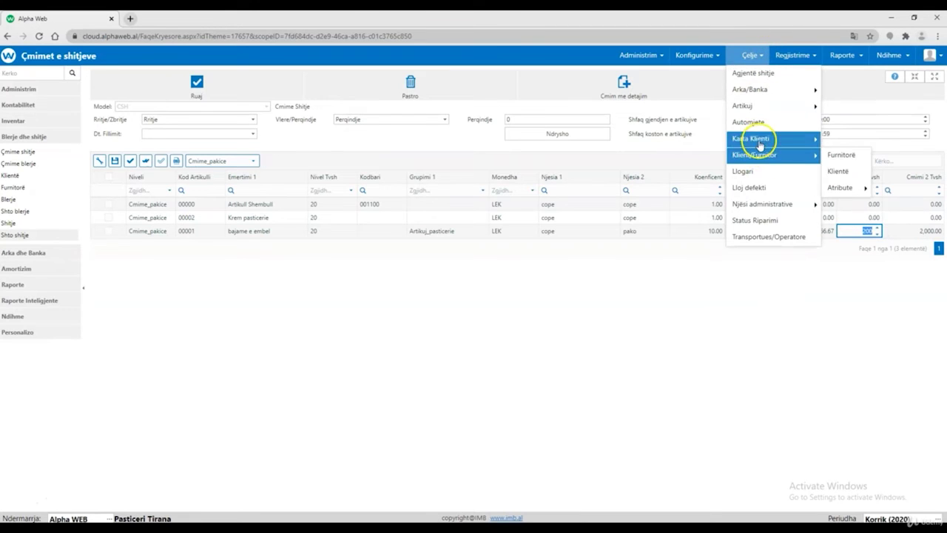
{"action": "left_click", "coordinate": [838, 171]}
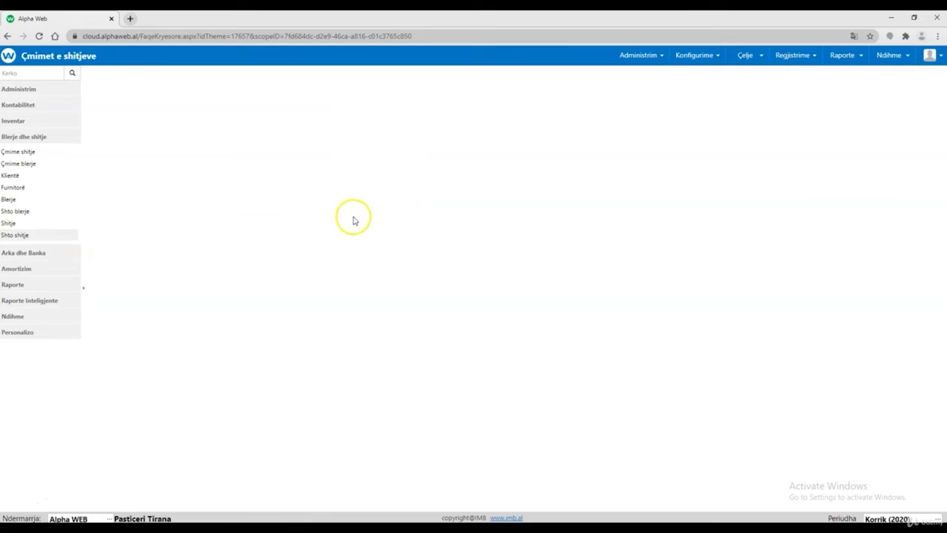
{"action": "left_click", "coordinate": [216, 244]}
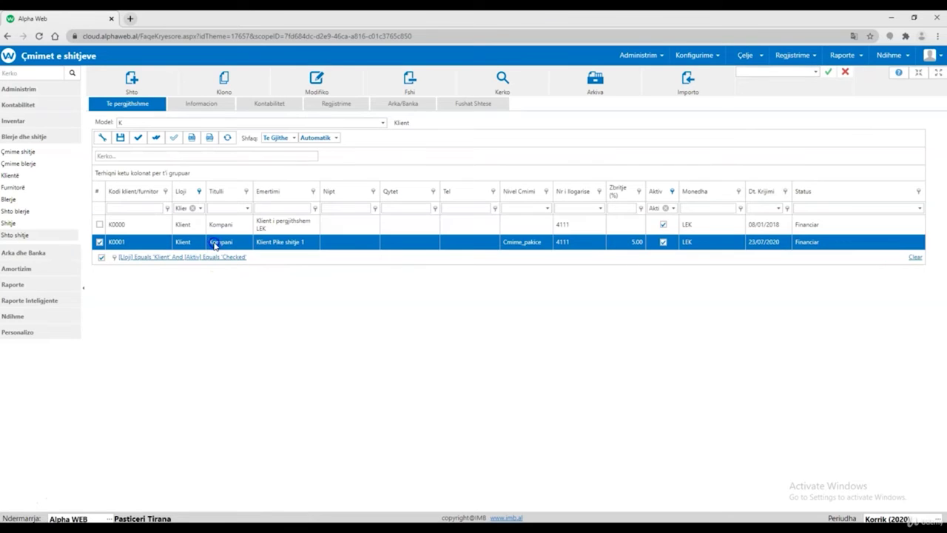
{"action": "left_click", "coordinate": [214, 242]}
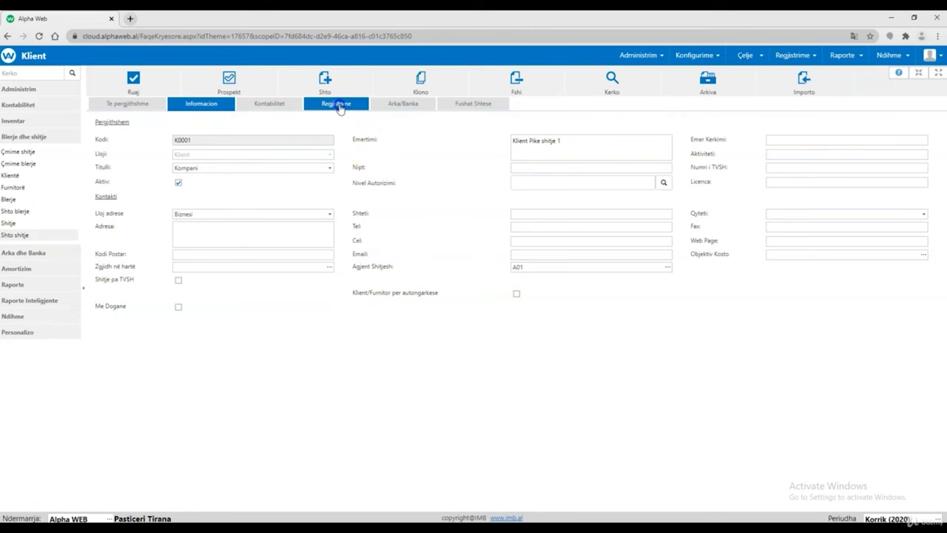
Clear the price level in the client's registration settings and save the record
{"action": "left_click", "coordinate": [341, 107]}
{"action": "left_click_drag", "start_coordinate": [307, 140], "coordinate": [292, 140]}
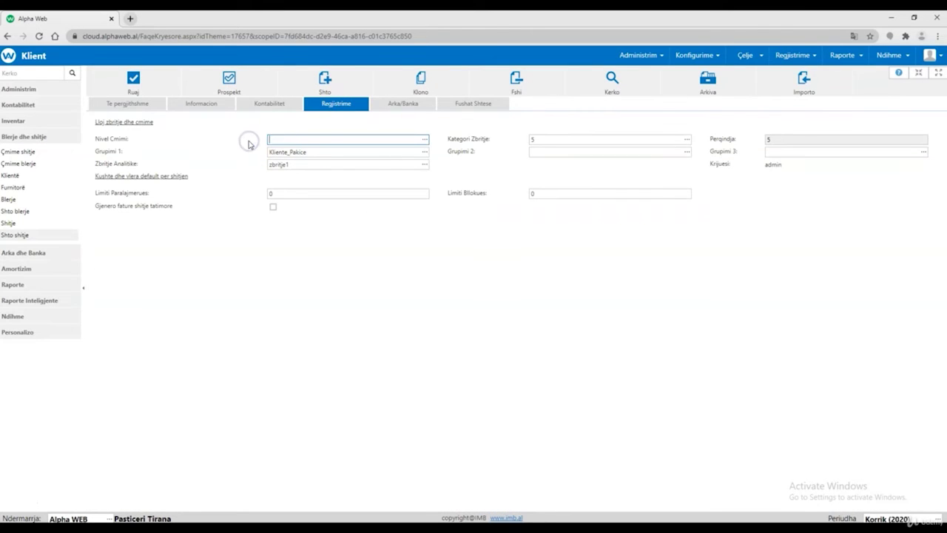
{"action": "key", "text": "Tab"}
{"action": "left_click", "coordinate": [173, 85]}
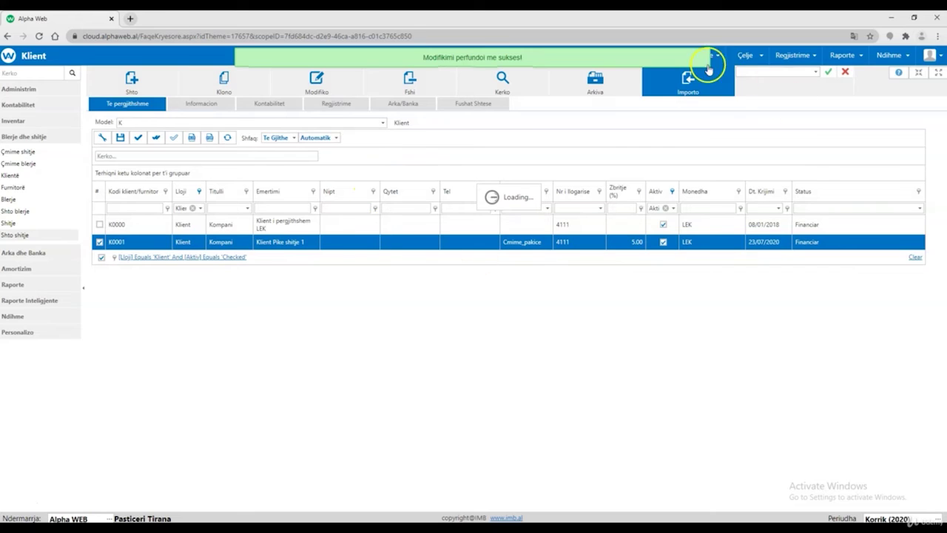
Open the price level Cmime_pakice, mark it as the base price level (Nivel cmimi baze), and save it
{"action": "left_click", "coordinate": [716, 74]}
{"action": "mouse_move", "coordinate": [762, 73]}
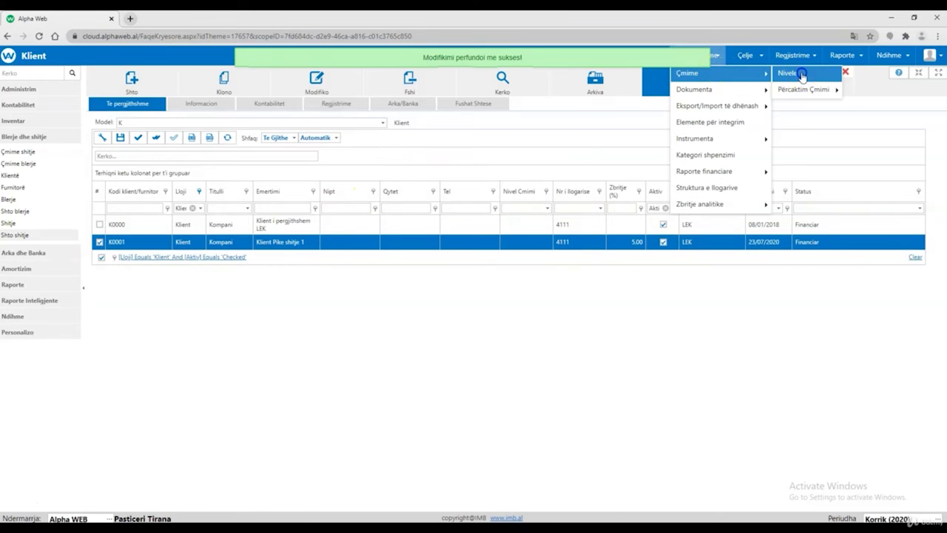
{"action": "left_click", "coordinate": [802, 74]}
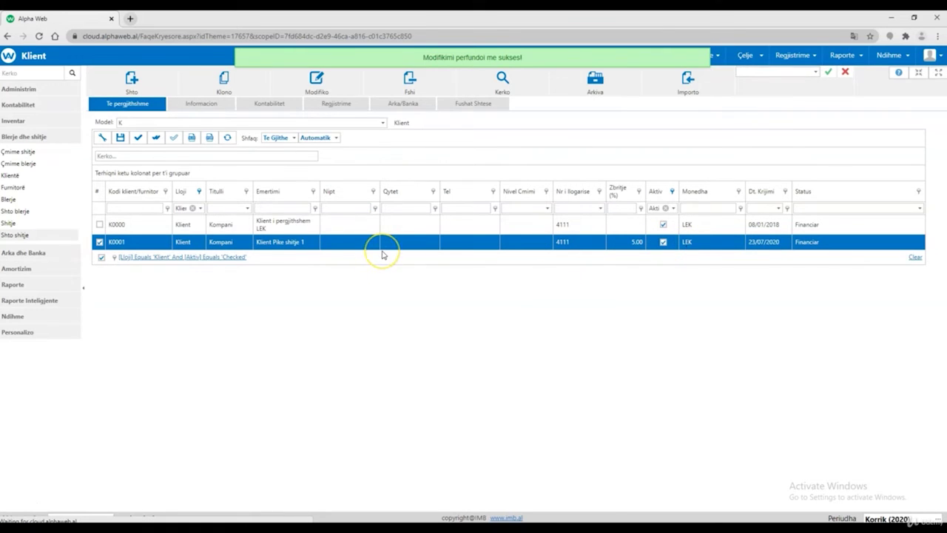
{"action": "left_click", "coordinate": [214, 262]}
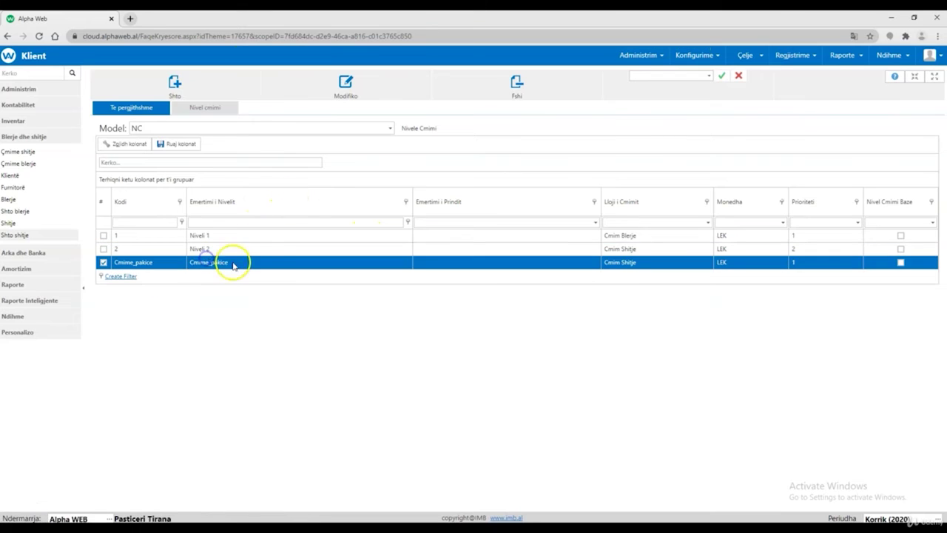
{"action": "double_click", "coordinate": [264, 264]}
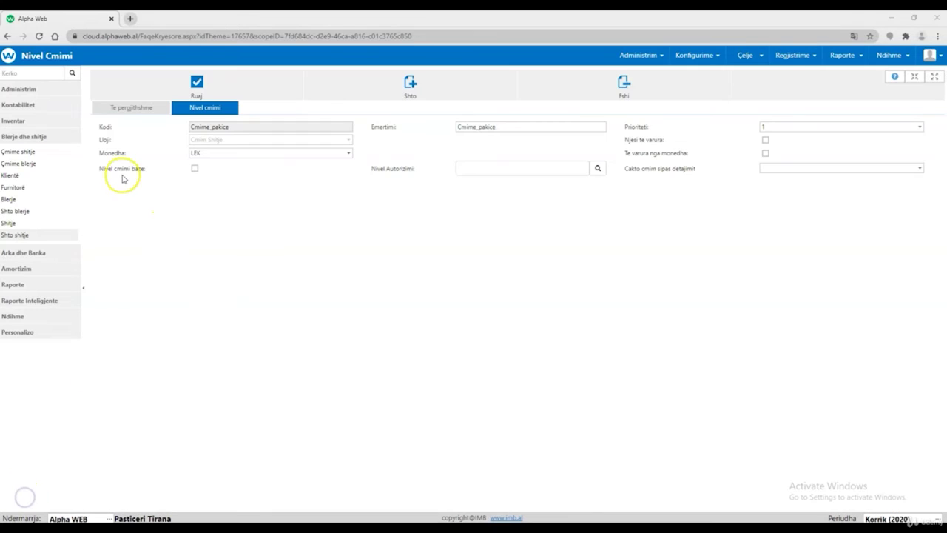
{"action": "left_click", "coordinate": [195, 168]}
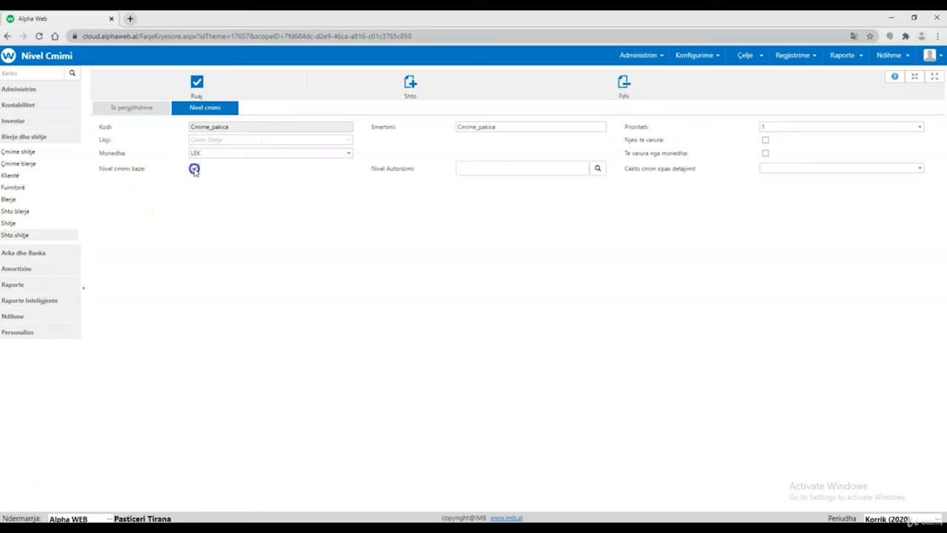
{"action": "left_click", "coordinate": [198, 83]}
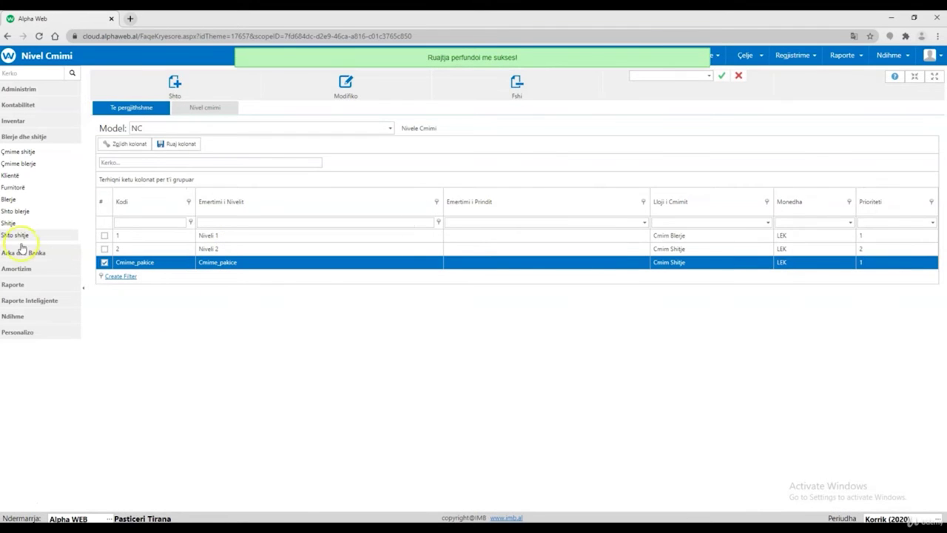
Start a new sales invoice with article 00001 (bajame e embel) and set Klient Pike shitje 1 as the client
{"action": "left_click", "coordinate": [25, 235]}
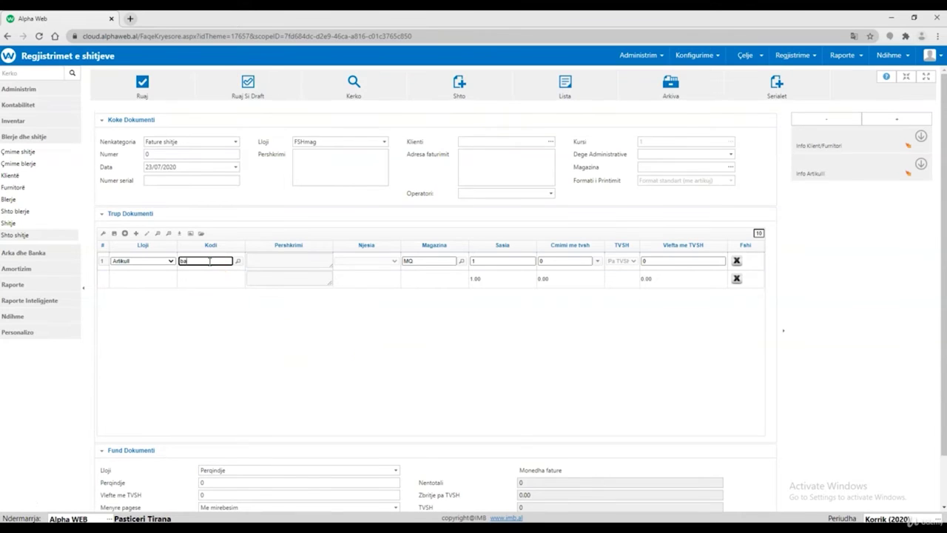
{"action": "left_click", "coordinate": [216, 272]}
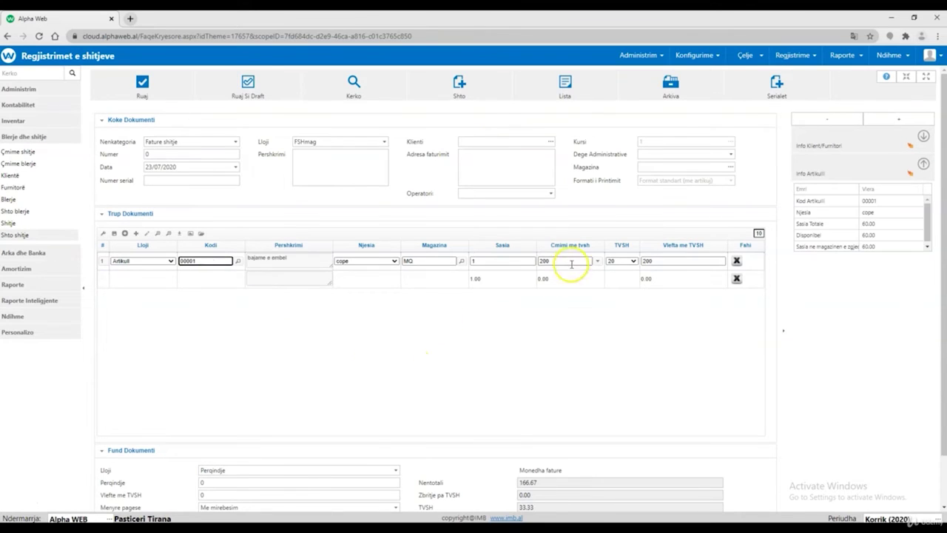
{"action": "left_click", "coordinate": [536, 141]}
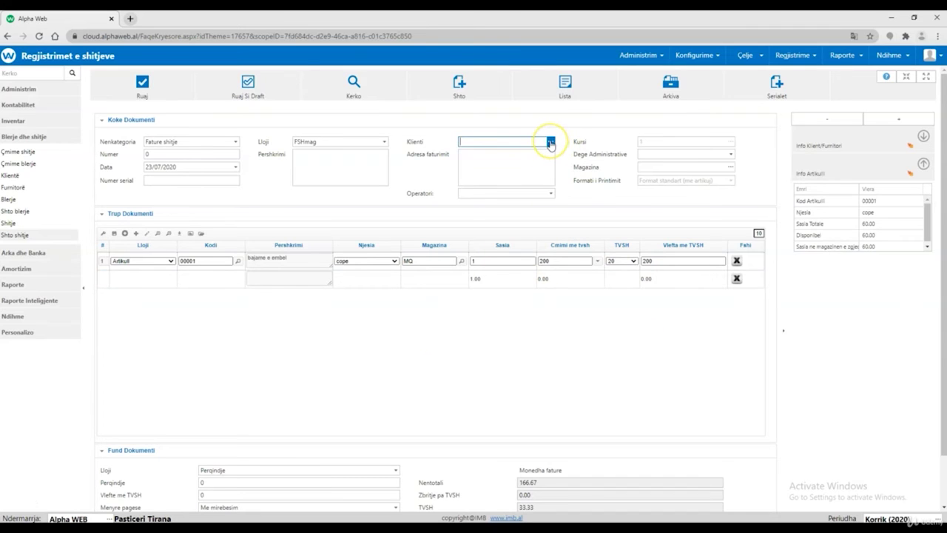
{"action": "type", "text": "1"}
{"action": "left_click", "coordinate": [550, 142]}
{"action": "left_click", "coordinate": [514, 163]}
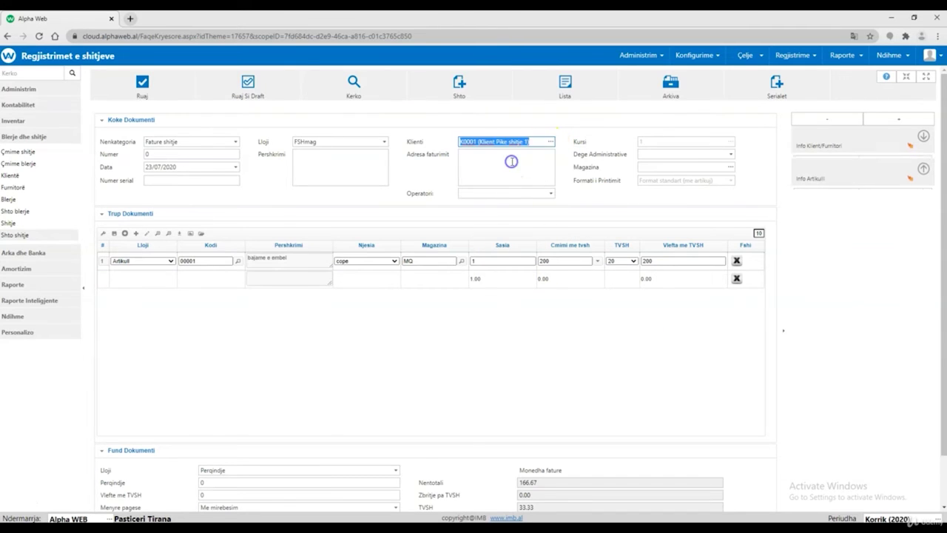
Check which price levels are offered for the VAT-inclusive price of the article line
{"action": "left_click", "coordinate": [597, 261]}
{"action": "left_click", "coordinate": [593, 273]}
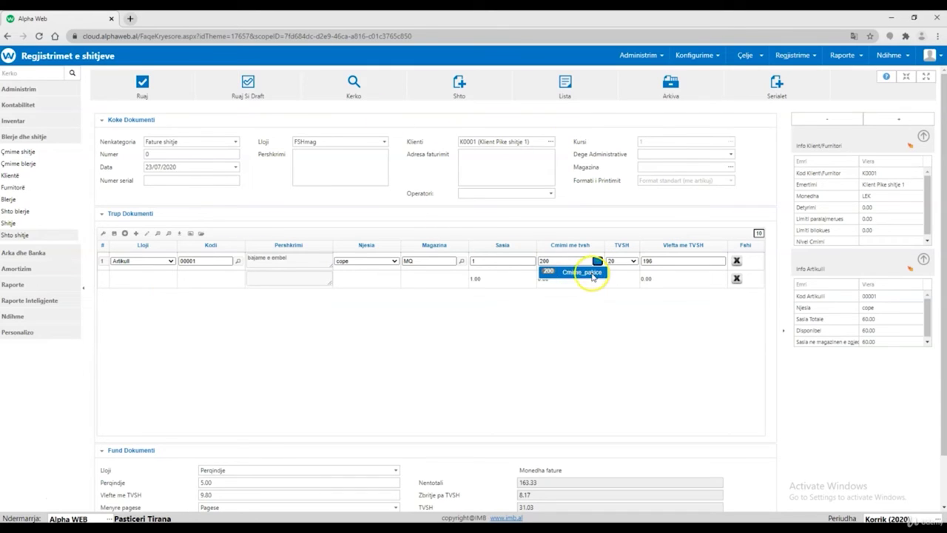
{"action": "left_click", "coordinate": [562, 343]}
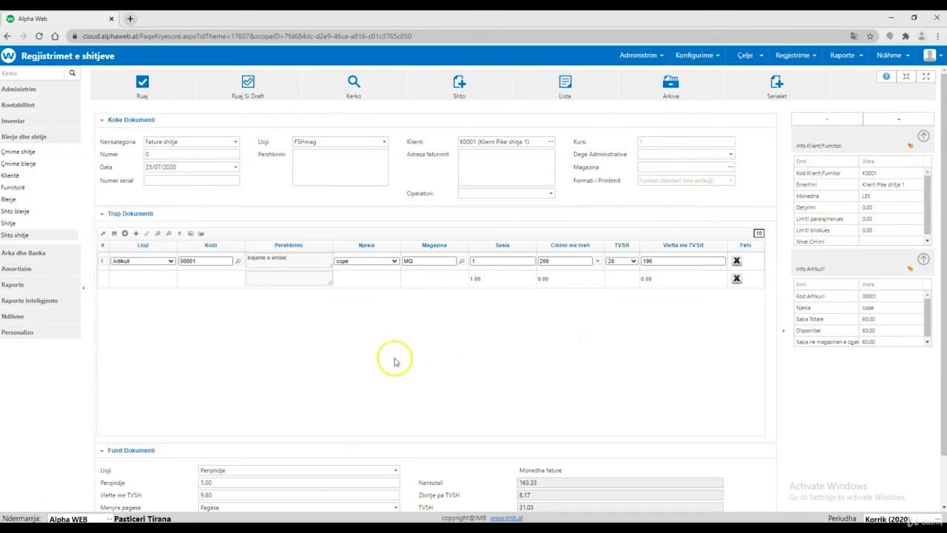
{"action": "scroll", "coordinate": [353, 338], "scroll_direction": "down", "scroll_amount": 2}
{"action": "scroll", "coordinate": [385, 381], "scroll_direction": "up", "scroll_amount": 2}
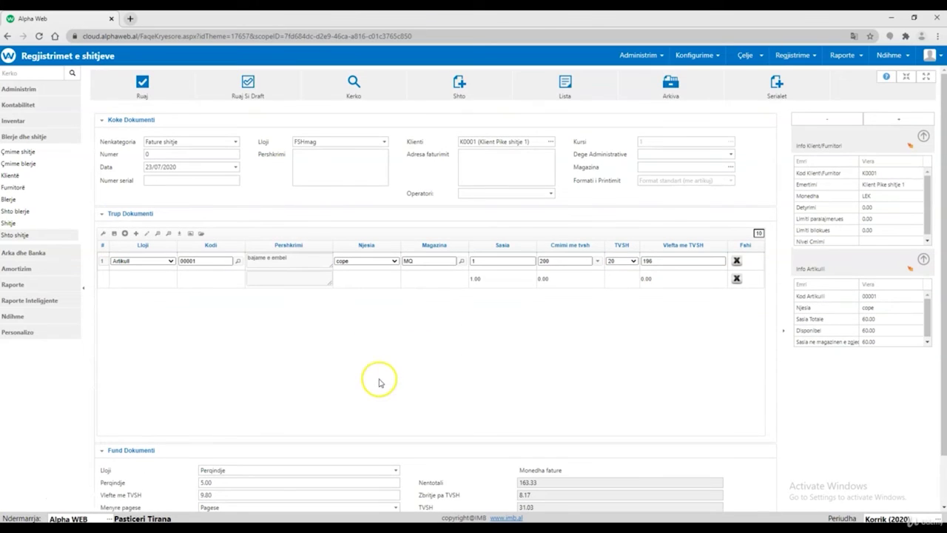
Switch the sales invoice type to FSH and choose Klient Pike shitje 1 as its client
{"action": "left_click", "coordinate": [383, 141]}
{"action": "left_click", "coordinate": [313, 190]}
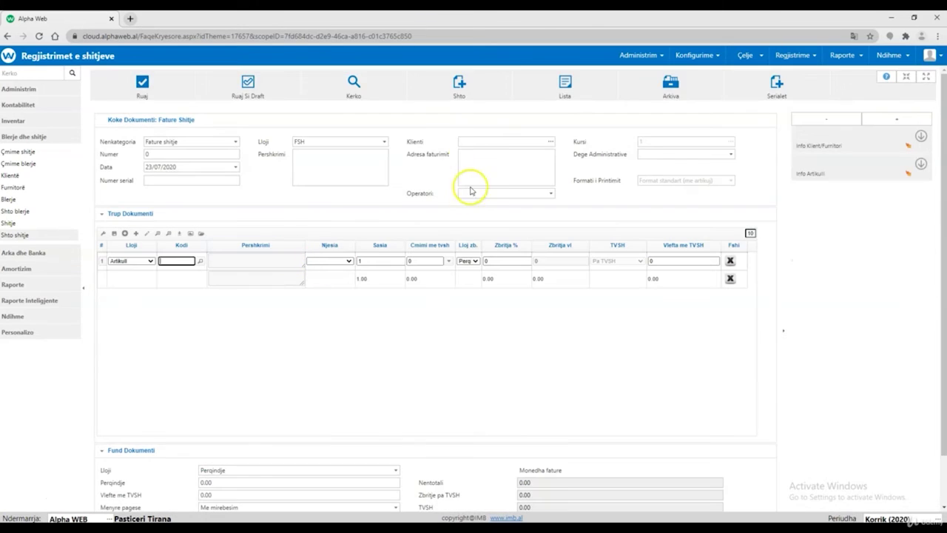
{"action": "left_click", "coordinate": [472, 140]}
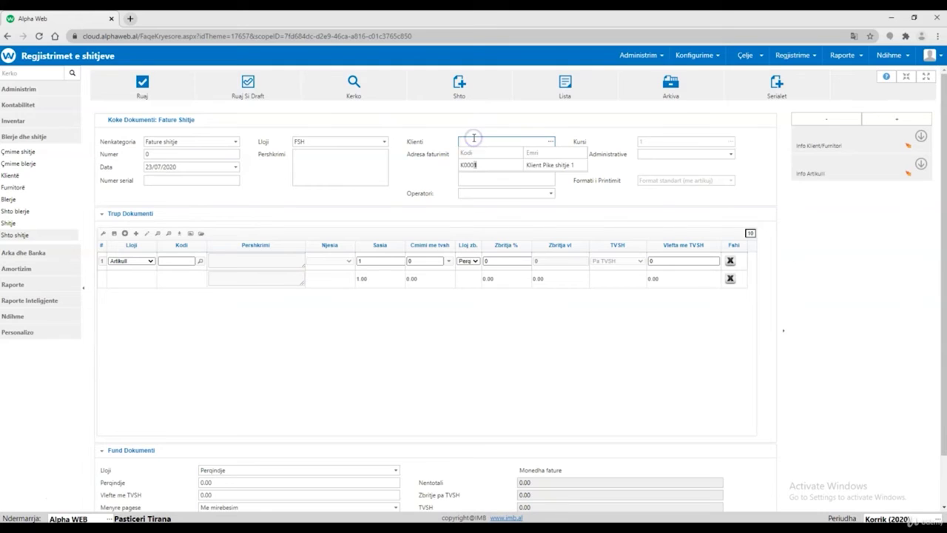
{"action": "left_click", "coordinate": [483, 160]}
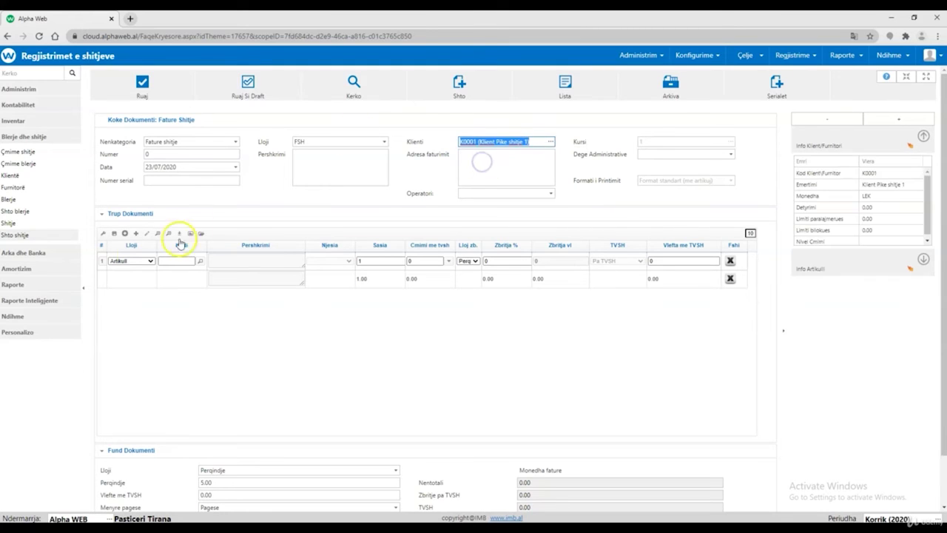
Add article 00001 (bajame e embel) to the first line of the FSH invoice and go through its price and discount fields
{"action": "left_click", "coordinate": [170, 260]}
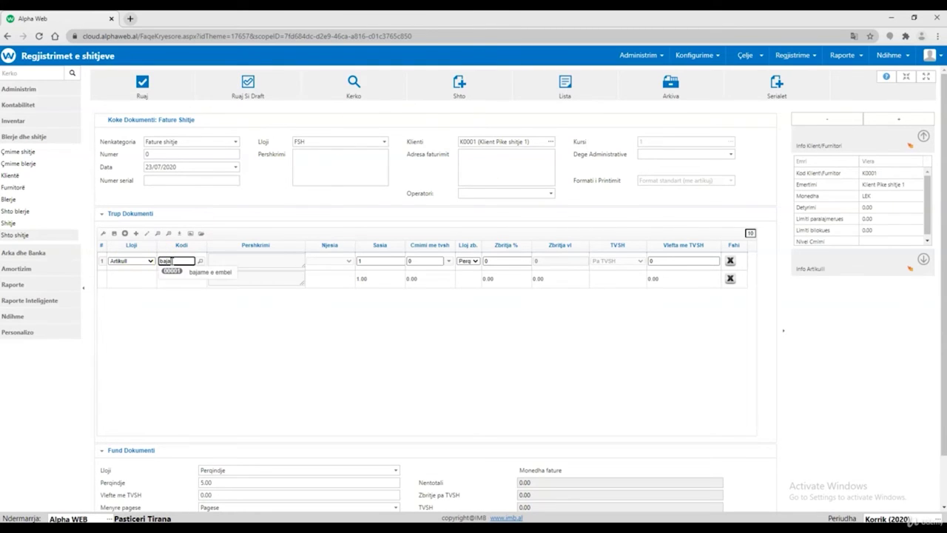
{"action": "type", "text": "baja"}
{"action": "left_click", "coordinate": [210, 272]}
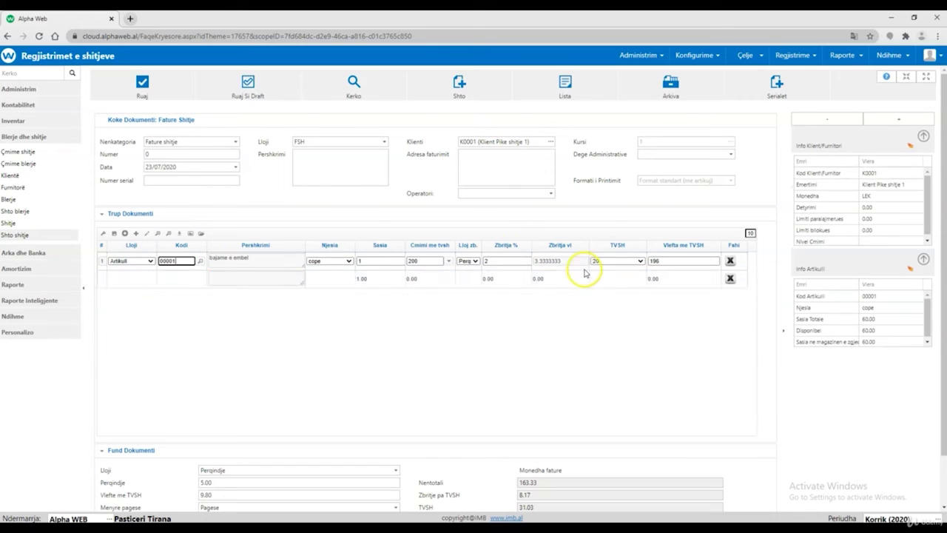
{"action": "key", "text": "Tab"}
{"action": "key", "text": "Tab"}
{"action": "key", "text": "Tab"}
{"action": "key", "text": "Tab"}
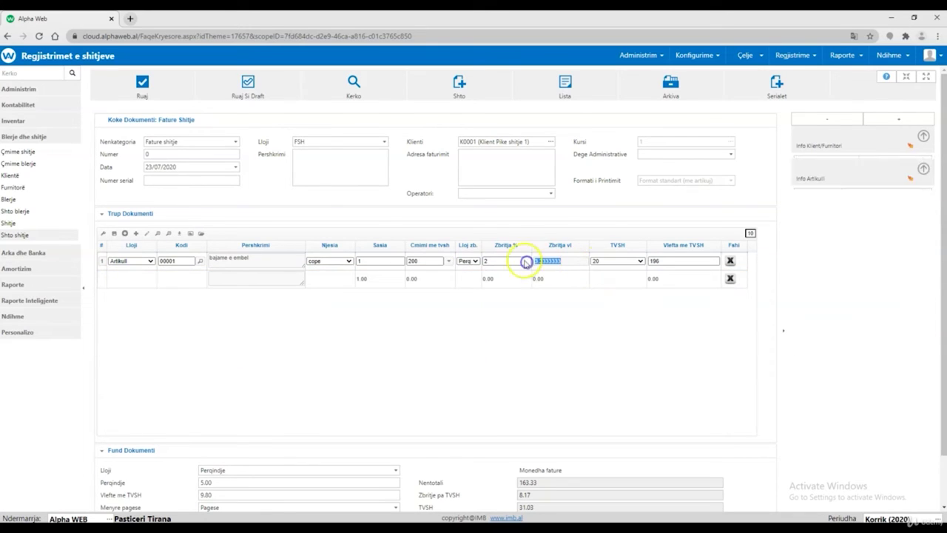
{"action": "left_click", "coordinate": [484, 145]}
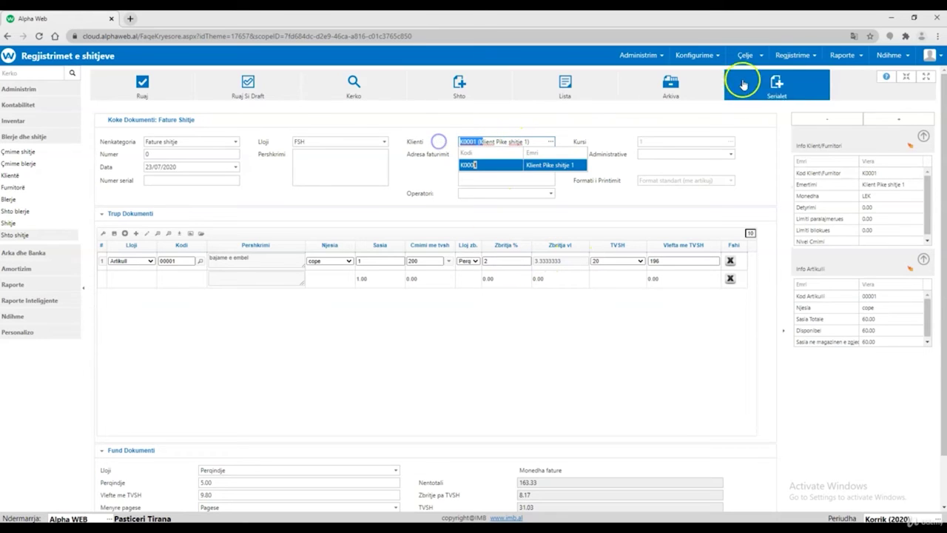
{"action": "left_click", "coordinate": [749, 55]}
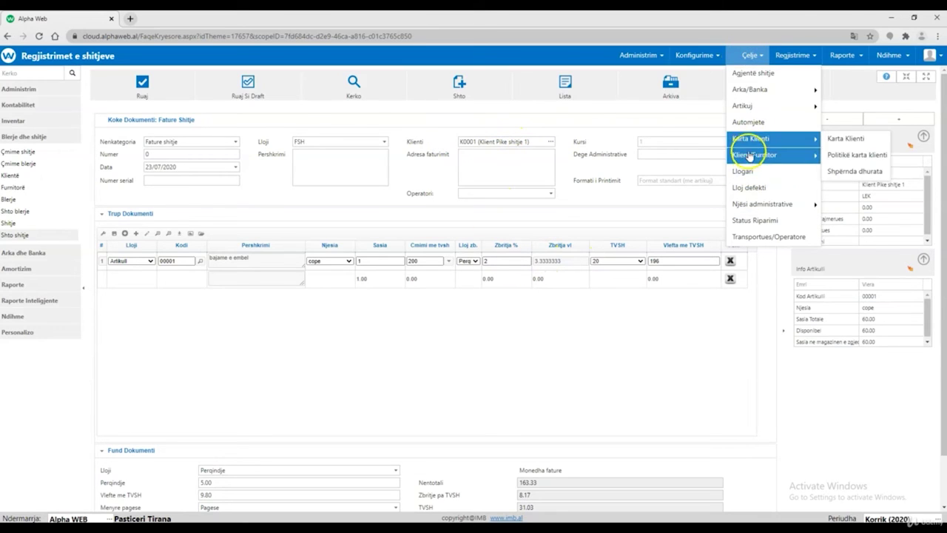
{"action": "mouse_move", "coordinate": [814, 155]}
{"action": "left_click", "coordinate": [580, 344]}
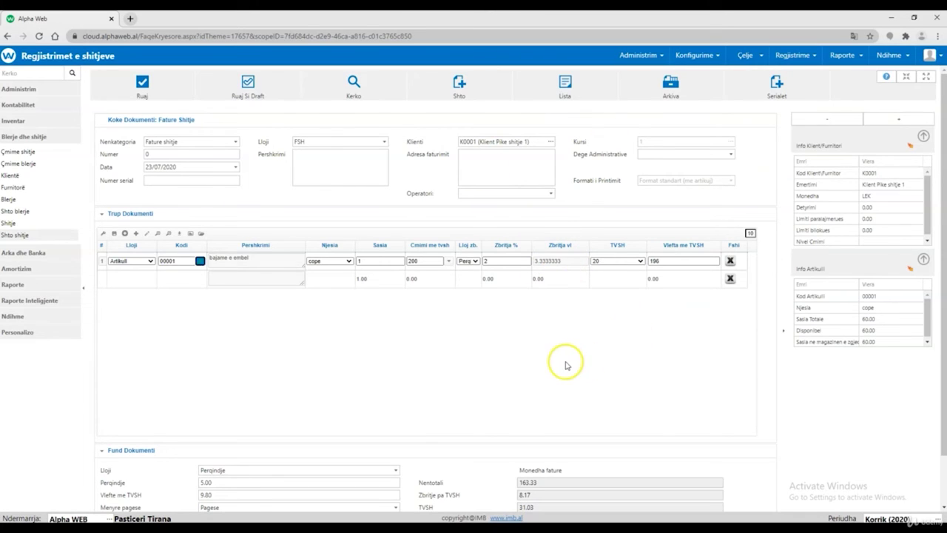
Set the discount percentage of the article 00001 line to 0
{"action": "left_click", "coordinate": [496, 259]}
{"action": "key", "text": "BackSpace"}
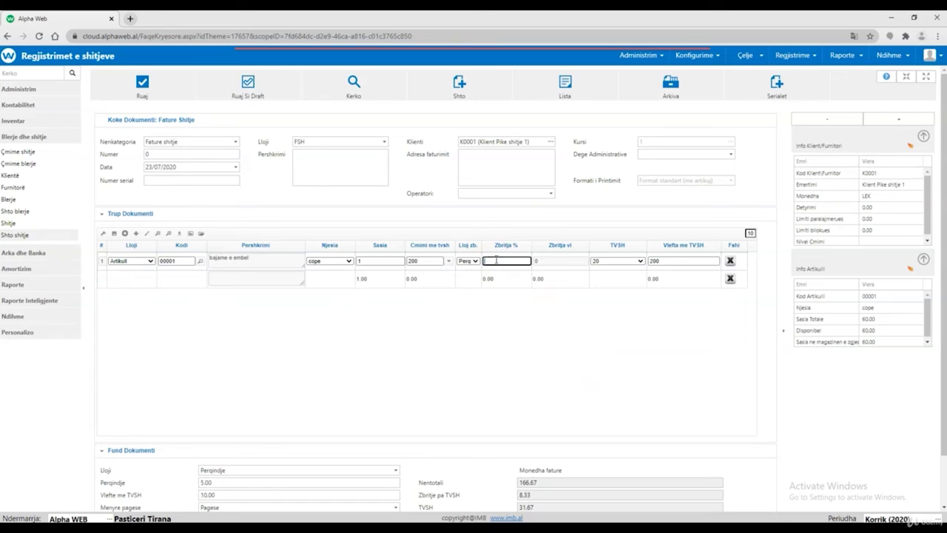
{"action": "type", "text": "0"}
{"action": "key", "text": "Return"}
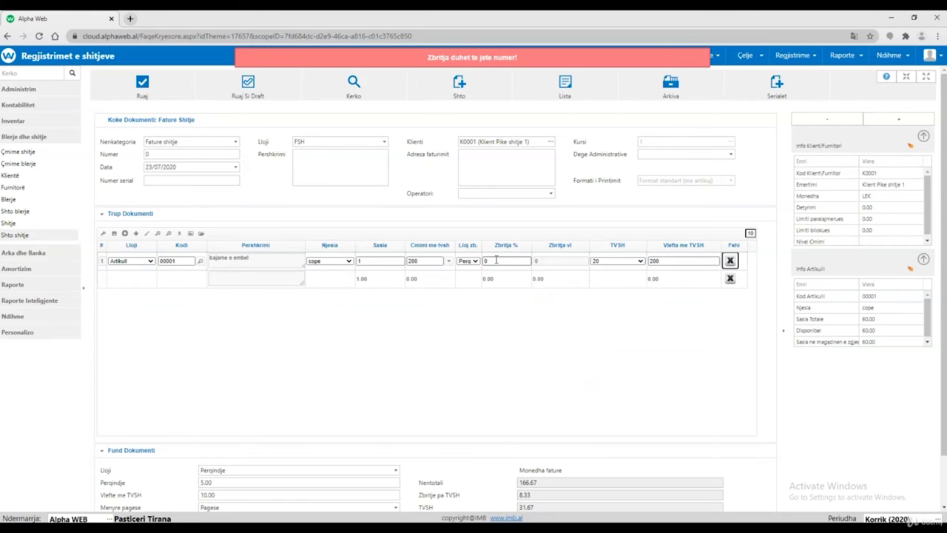
Set the VAT-inclusive price of the article 00001 line to 150 and complete the line
{"action": "left_click", "coordinate": [440, 264]}
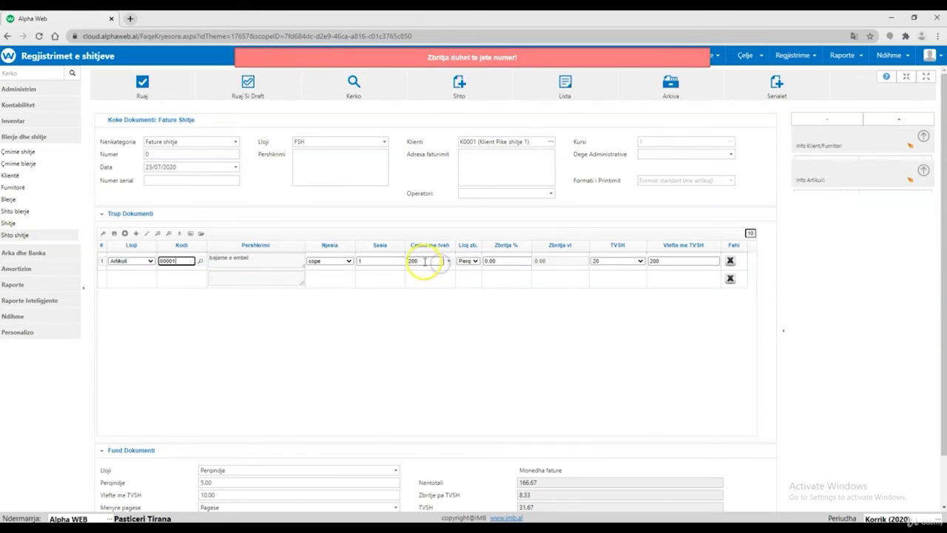
{"action": "type", "text": "150"}
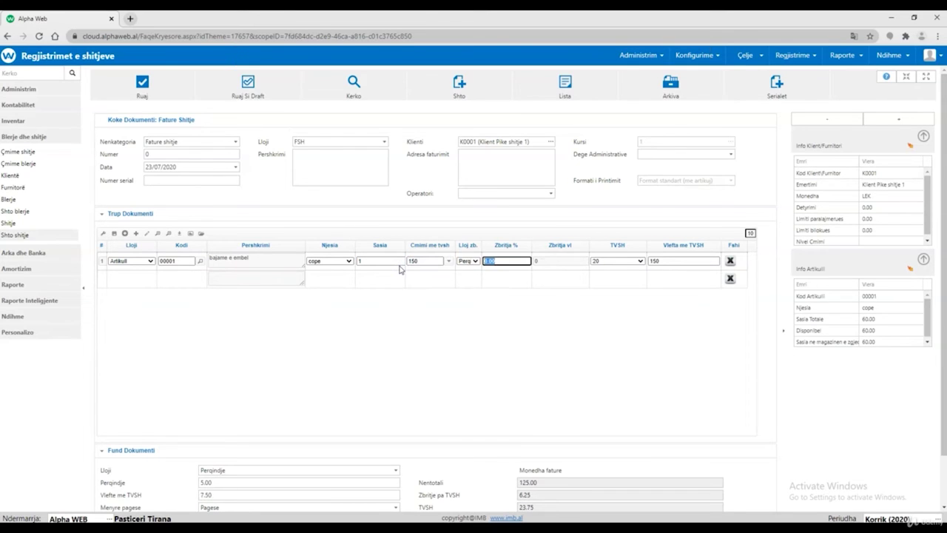
{"action": "key", "text": "Tab"}
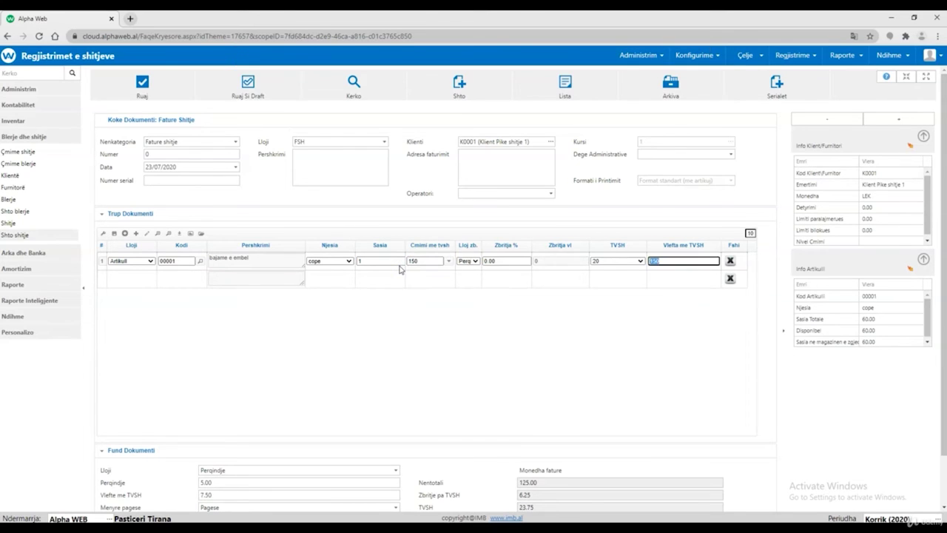
{"action": "key", "text": "Tab"}
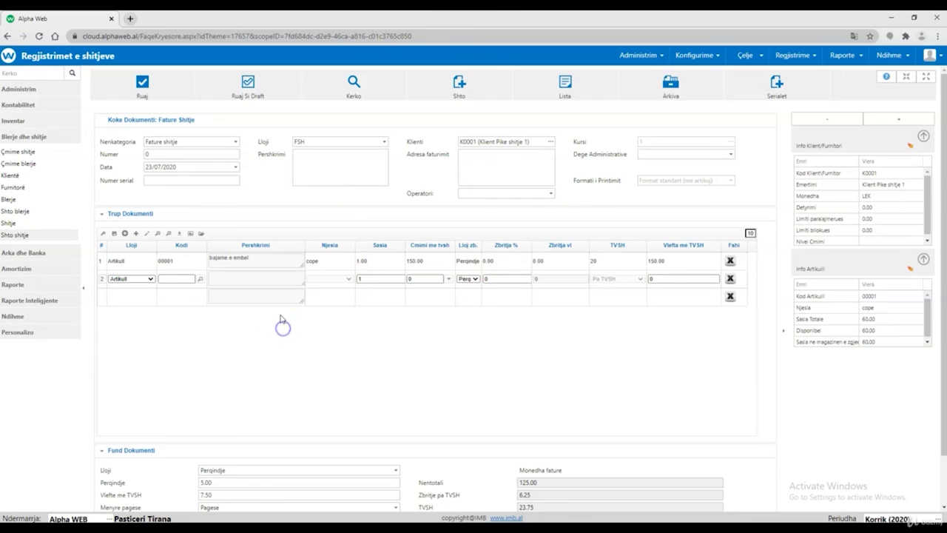
Add the Kodbari column to the selected columns of the invoice line grid
{"action": "left_click", "coordinate": [100, 237]}
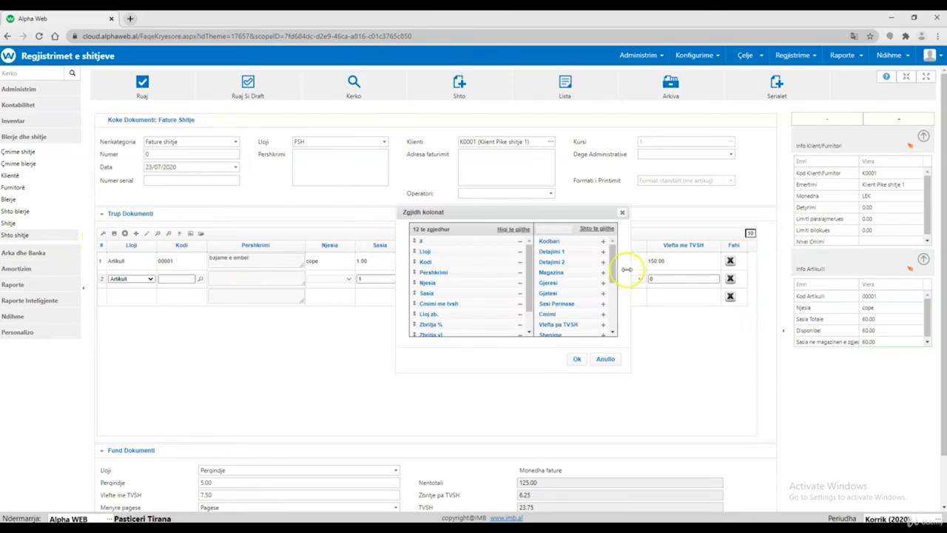
{"action": "mouse_move", "coordinate": [549, 241]}
{"action": "left_mouse_down"}
{"action": "mouse_move", "coordinate": [566, 254]}
{"action": "mouse_move", "coordinate": [570, 300]}
{"action": "mouse_move", "coordinate": [529, 296]}
{"action": "mouse_move", "coordinate": [533, 246]}
{"action": "left_mouse_up"}
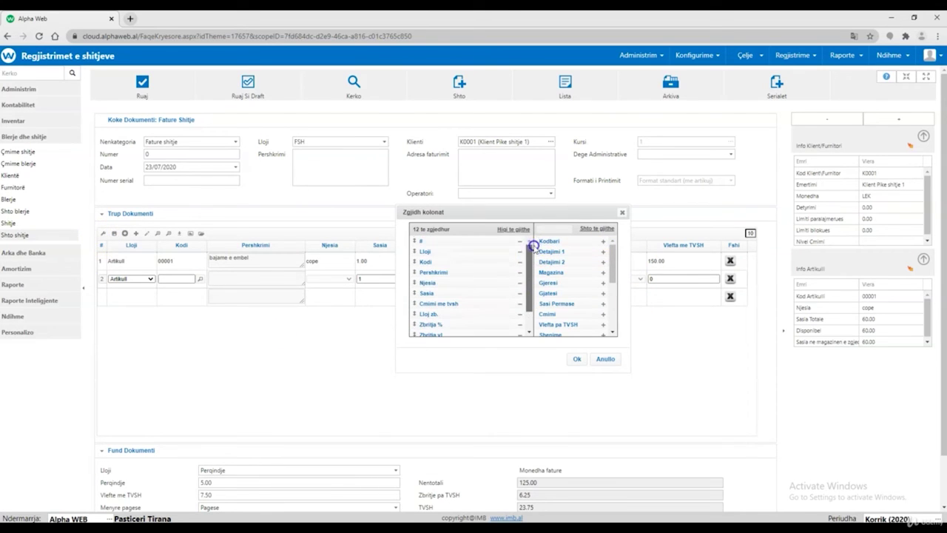
{"action": "mouse_move", "coordinate": [613, 255]}
{"action": "left_mouse_down"}
{"action": "mouse_move", "coordinate": [612, 285]}
{"action": "mouse_move", "coordinate": [614, 246]}
{"action": "left_mouse_up"}
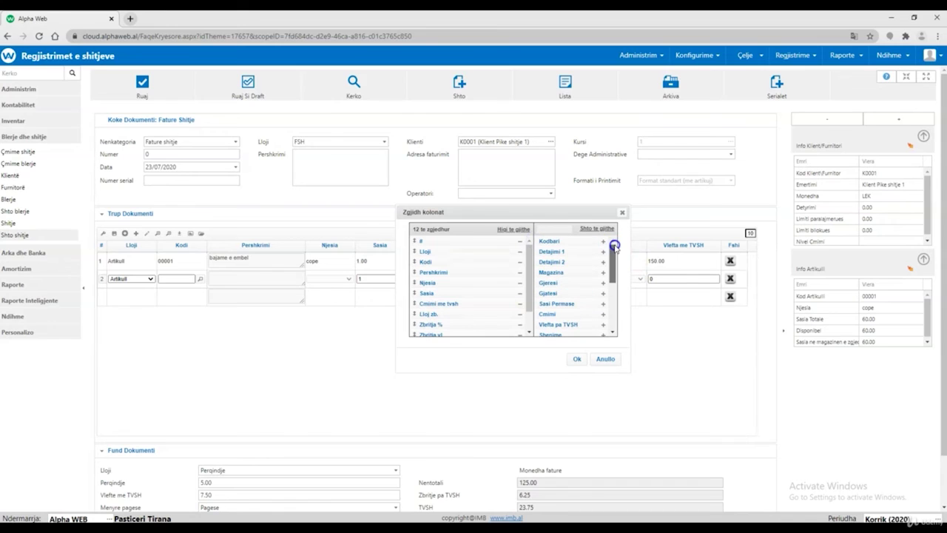
{"action": "left_click", "coordinate": [603, 242]}
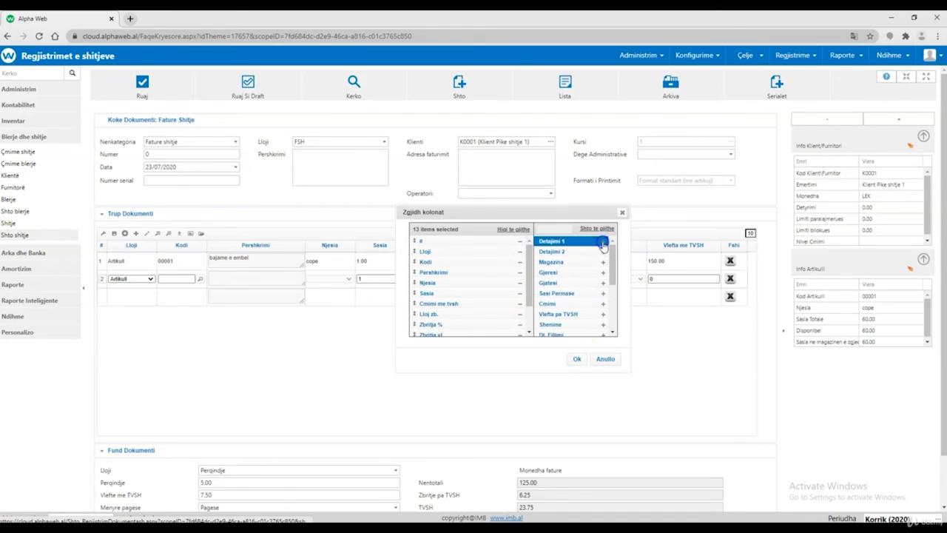
Remove the Lloj zb. column from the invoice line grid, apply the column selection and save the grid configuration
{"action": "left_click_drag", "start_coordinate": [528, 254], "coordinate": [528, 318]}
{"action": "left_click", "coordinate": [437, 320]}
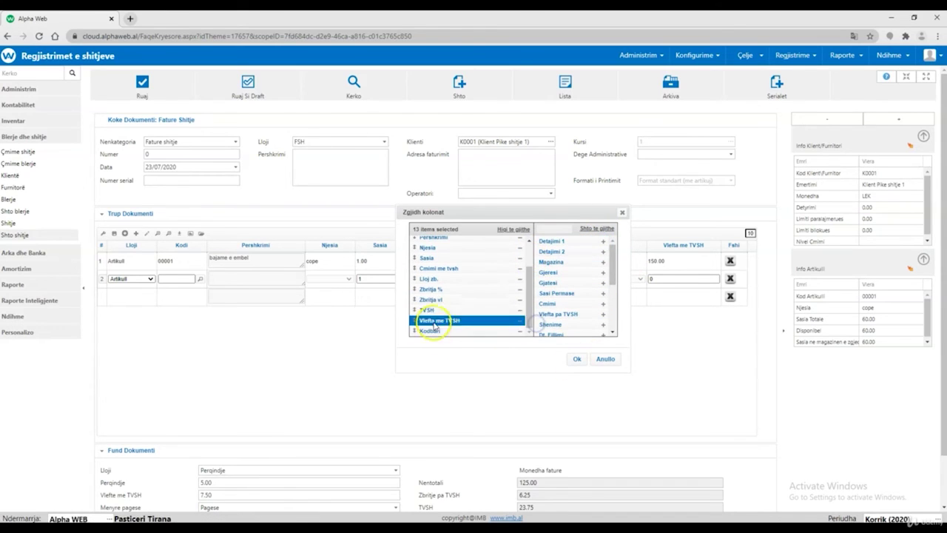
{"action": "left_click", "coordinate": [429, 247]}
{"action": "left_click", "coordinate": [510, 278]}
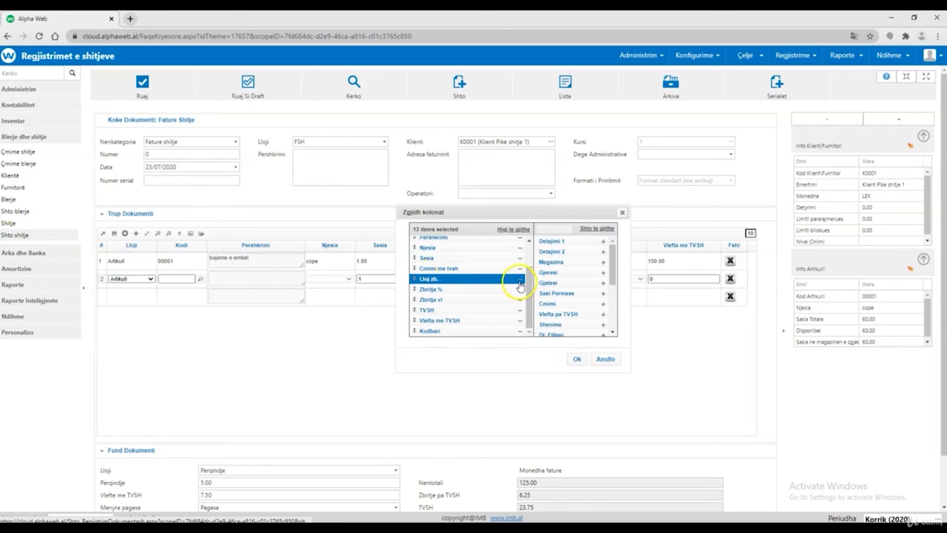
{"action": "left_click", "coordinate": [520, 281]}
{"action": "left_click", "coordinate": [577, 359]}
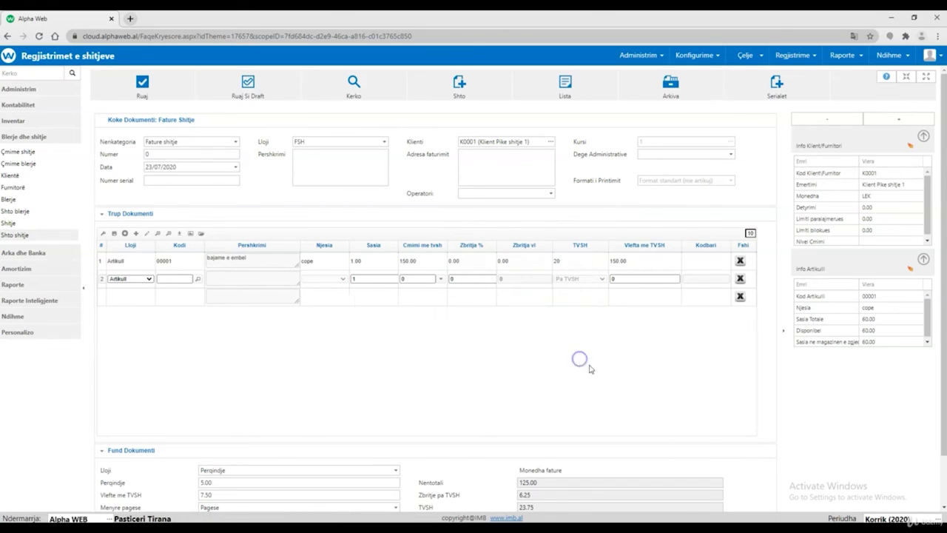
{"action": "left_click", "coordinate": [113, 233]}
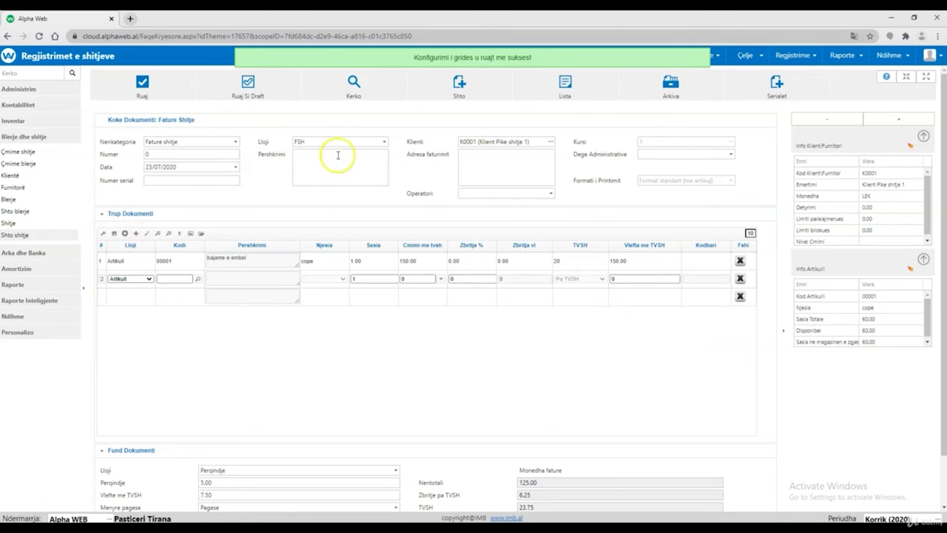
Add a second invoice line of type Llogari for Shpenzime transpoti with a VAT-inclusive value of 2000
{"action": "scroll", "coordinate": [422, 332], "scroll_direction": "down", "scroll_amount": 2}
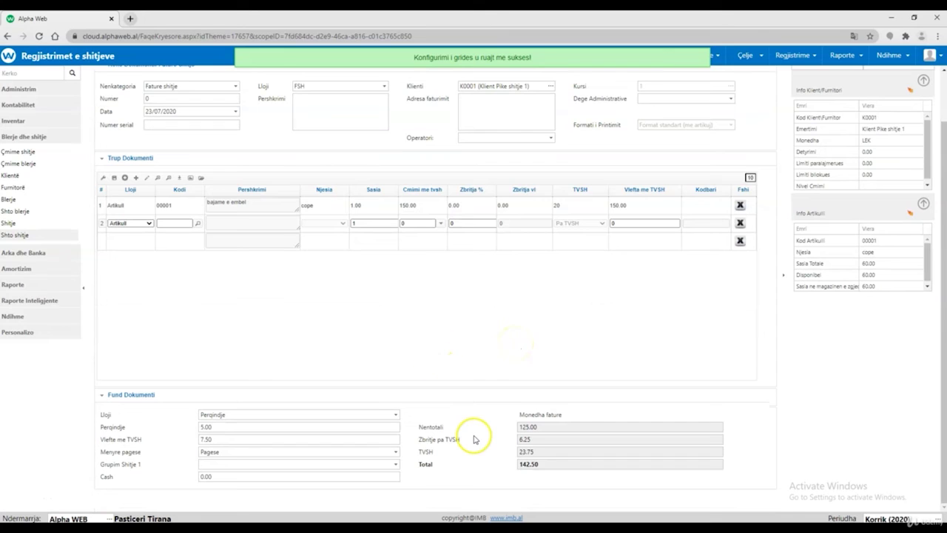
{"action": "scroll", "coordinate": [408, 389], "scroll_direction": "up", "scroll_amount": 2}
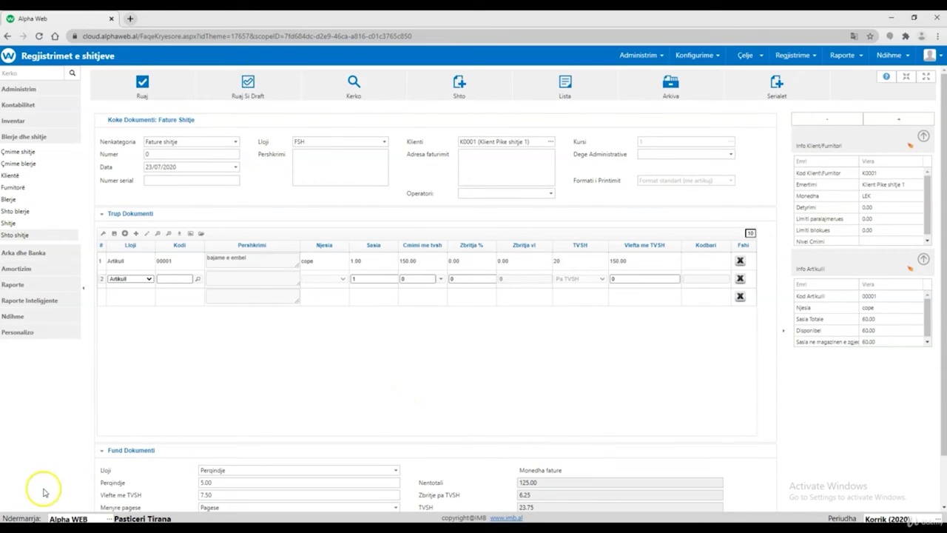
{"action": "left_click", "coordinate": [131, 278]}
{"action": "left_click", "coordinate": [134, 296]}
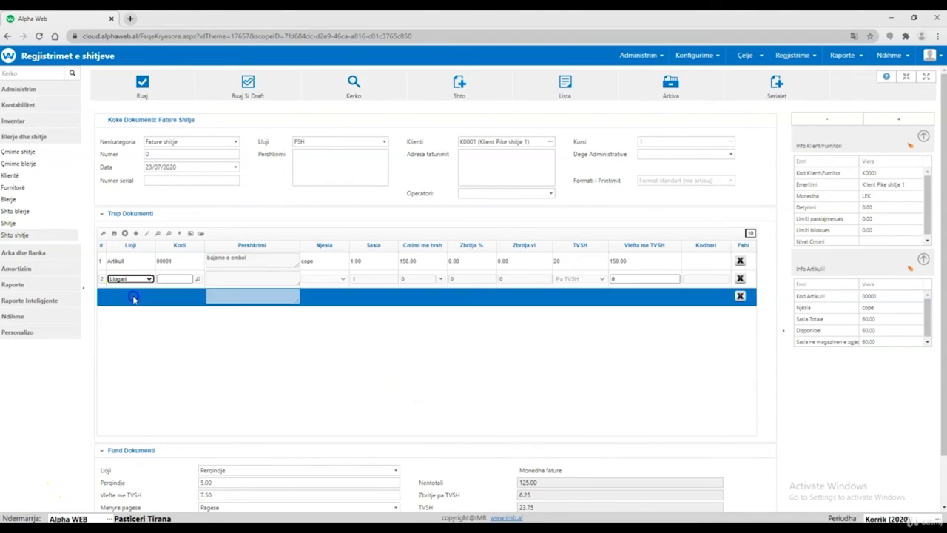
{"action": "left_click", "coordinate": [181, 278]}
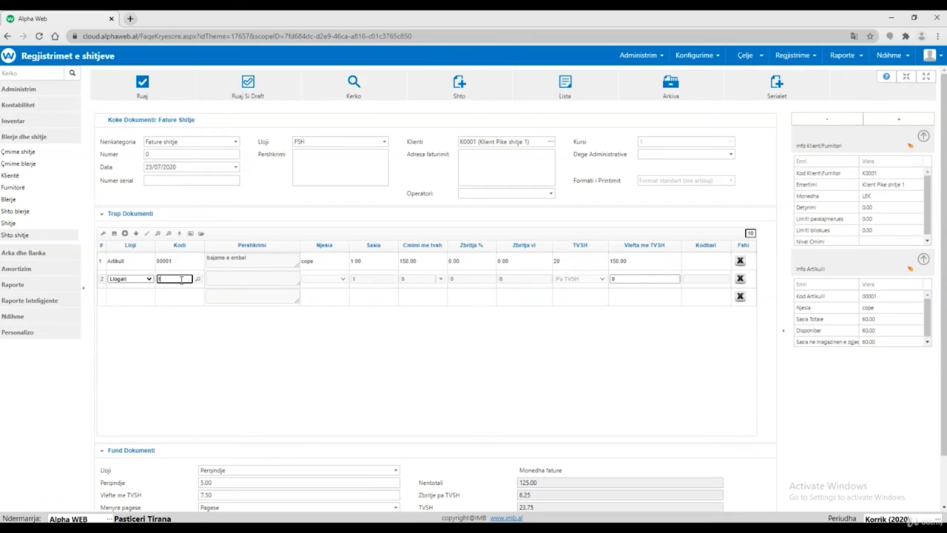
{"action": "type", "text": "tra"}
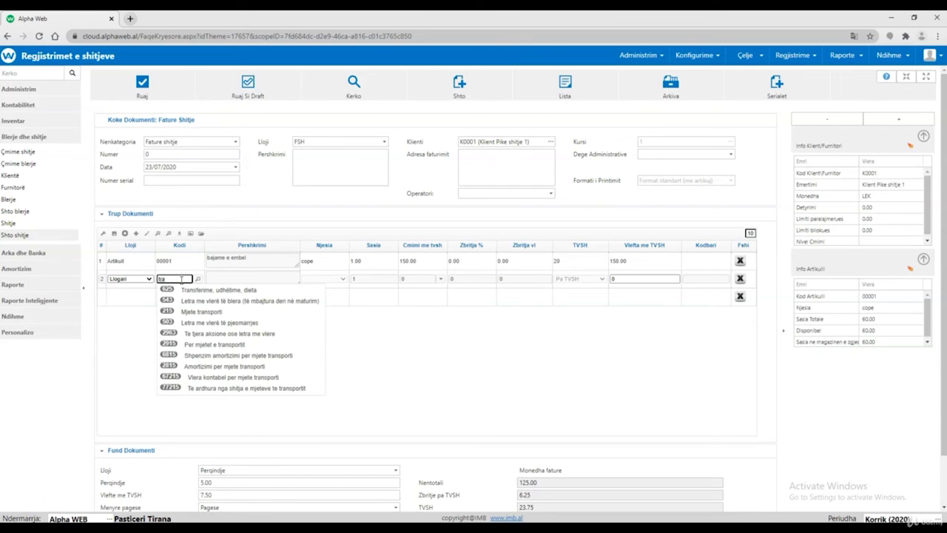
{"action": "type", "text": "ns"}
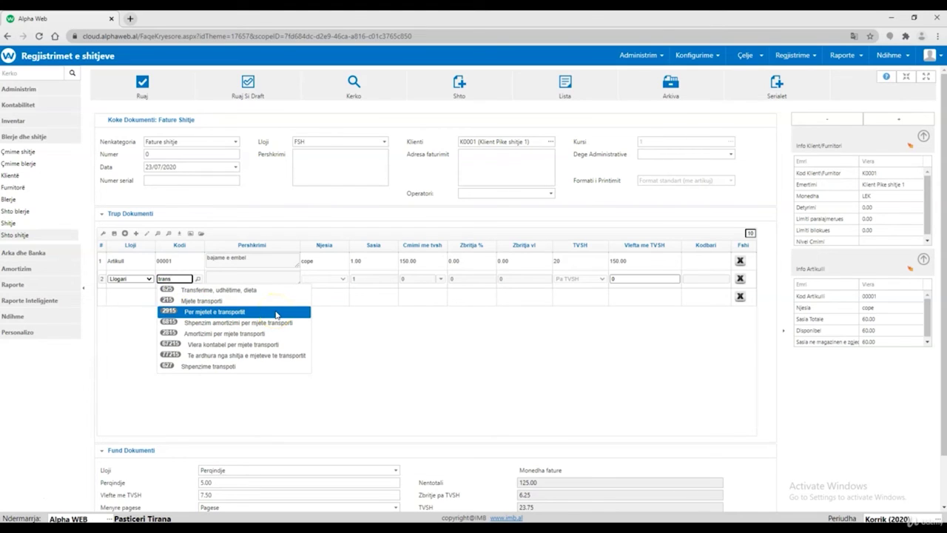
{"action": "left_click", "coordinate": [256, 365]}
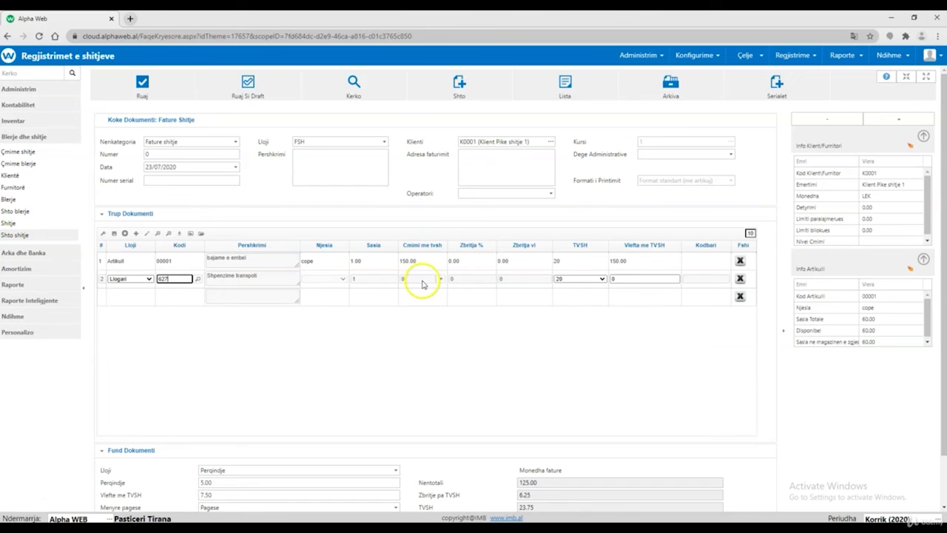
{"action": "left_click", "coordinate": [631, 279]}
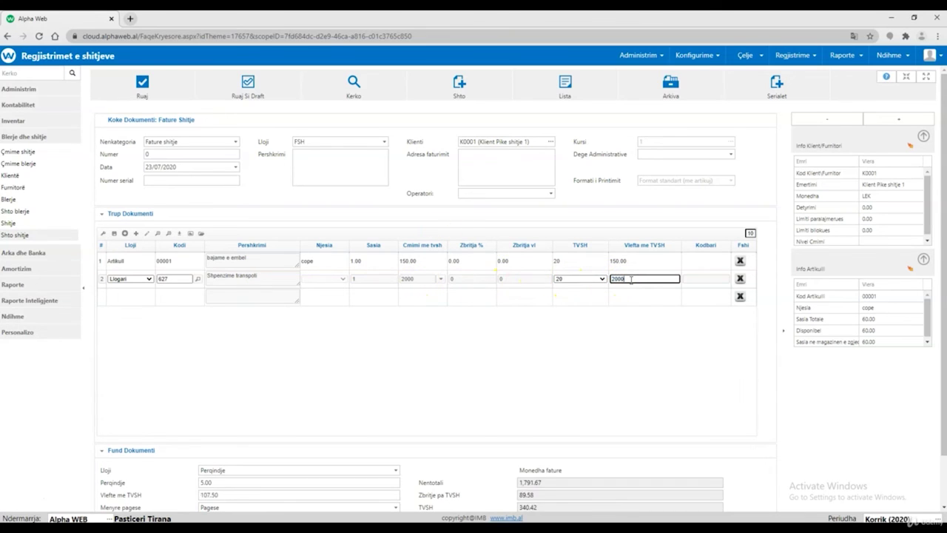
{"action": "key", "text": "Return"}
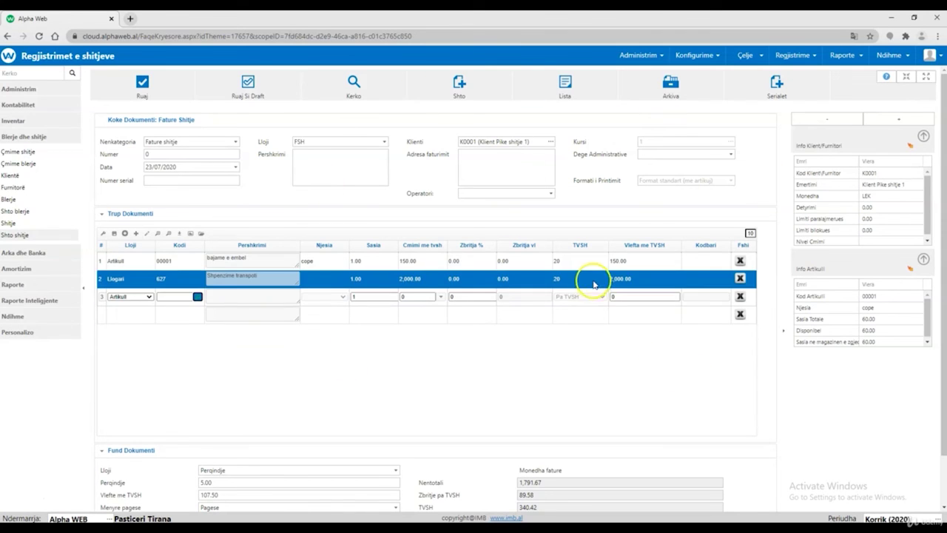
Check the VAT rate choices on the Shpenzime transpoti line and the article 00001 line
{"action": "left_click", "coordinate": [598, 278]}
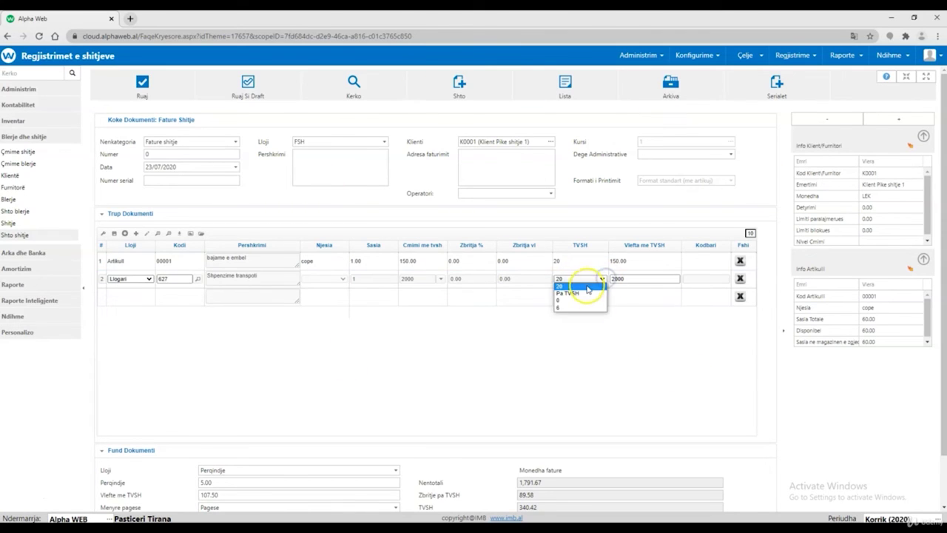
{"action": "left_click", "coordinate": [575, 285]}
{"action": "left_click", "coordinate": [577, 260]}
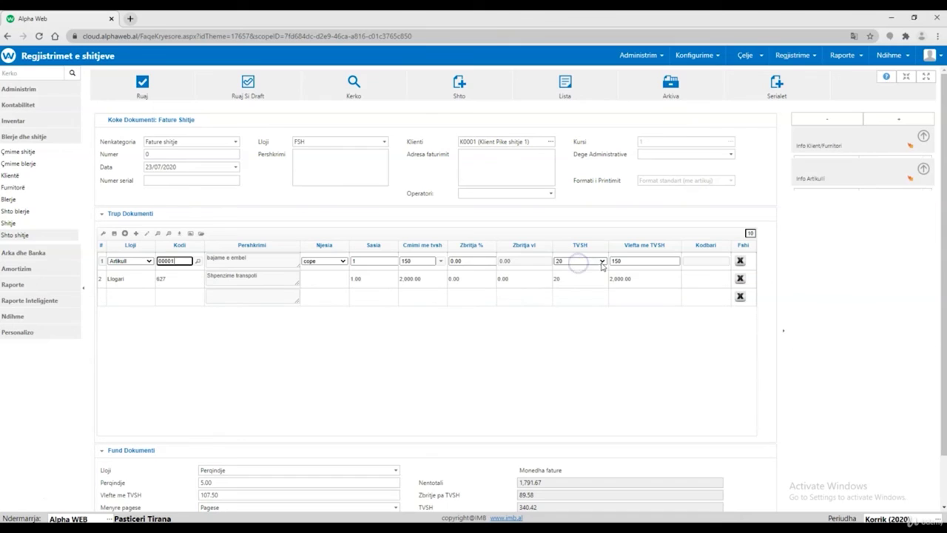
{"action": "left_click", "coordinate": [585, 260]}
{"action": "left_click", "coordinate": [493, 334]}
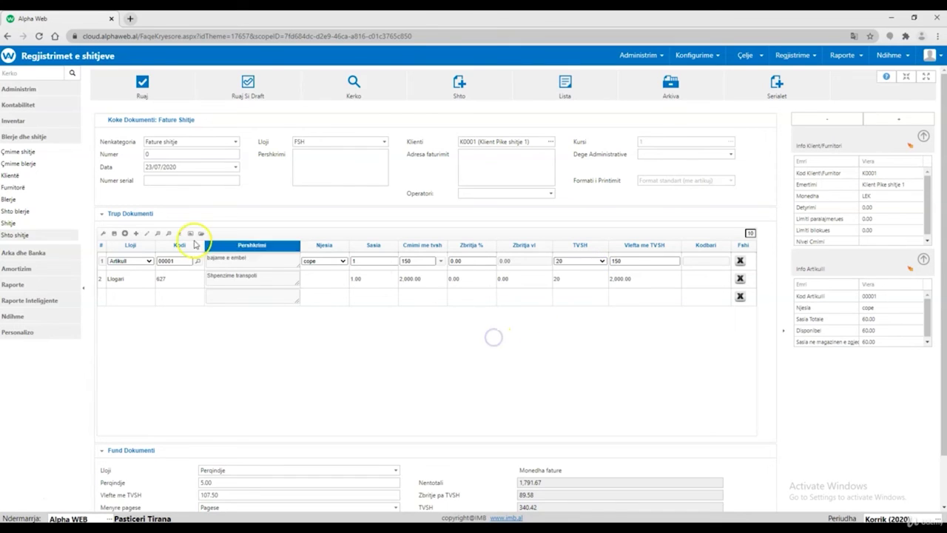
{"action": "left_click", "coordinate": [172, 260]}
Review the discount percentage in the invoice footer and the client selected in the header
{"action": "scroll", "coordinate": [294, 363], "scroll_direction": "down", "scroll_amount": 1}
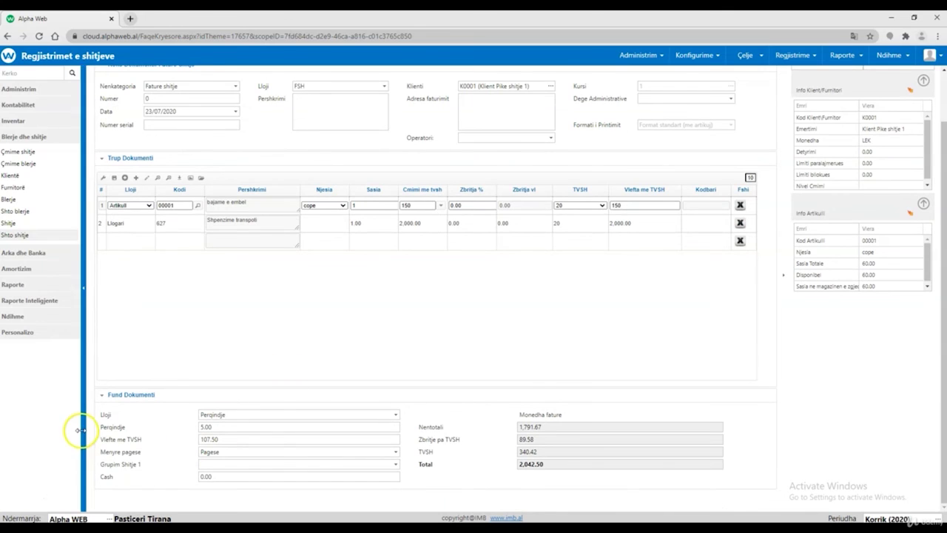
{"action": "left_click_drag", "start_coordinate": [222, 426], "coordinate": [183, 430]}
{"action": "scroll", "coordinate": [170, 438], "scroll_direction": "up", "scroll_amount": 1}
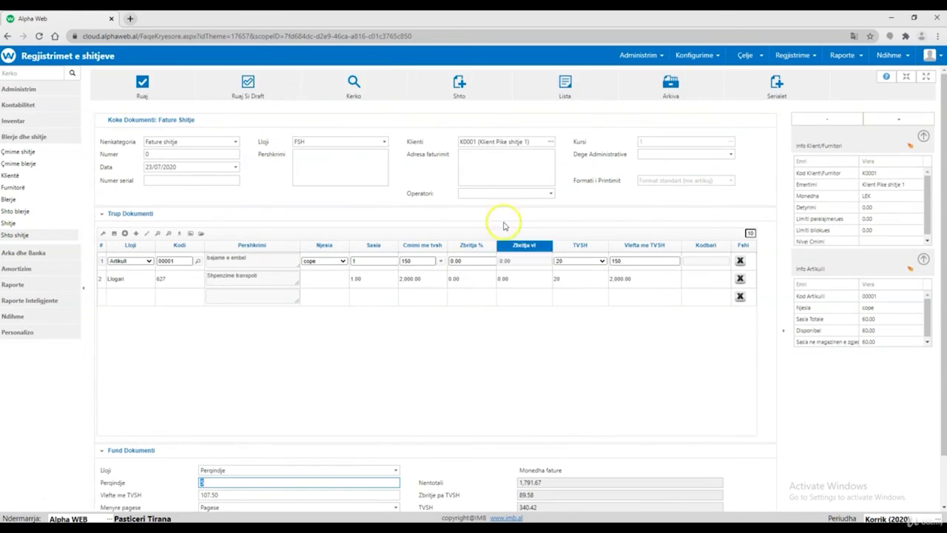
{"action": "double_click", "coordinate": [453, 142]}
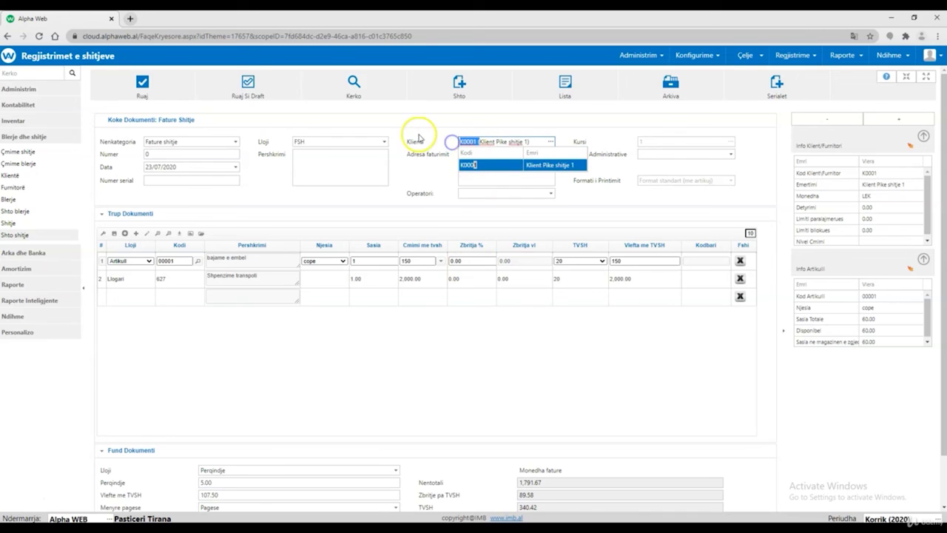
{"action": "left_click", "coordinate": [337, 363]}
Review the payment method options in the invoice footer, keep Pagese and save the sales invoice
{"action": "scroll", "coordinate": [334, 364], "scroll_direction": "down", "scroll_amount": 1}
{"action": "left_click", "coordinate": [227, 453]}
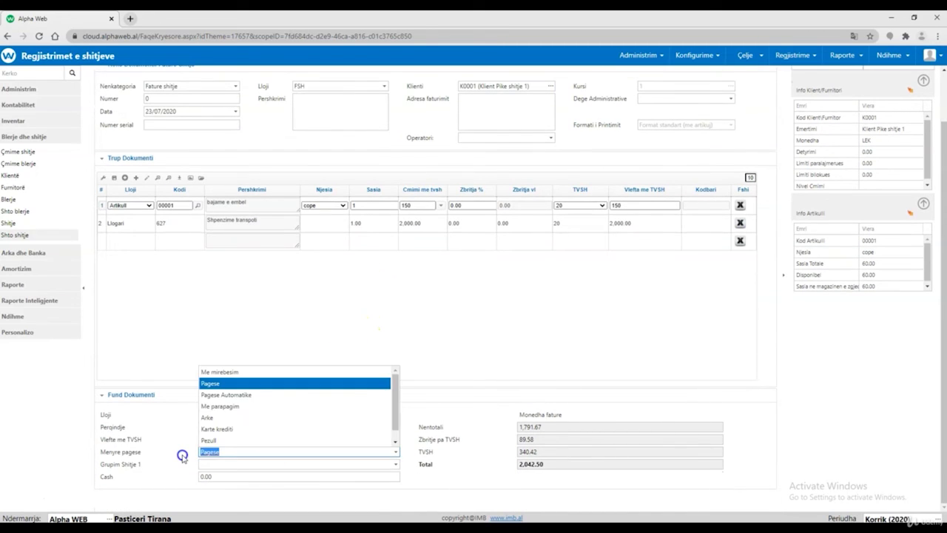
{"action": "left_click", "coordinate": [167, 438]}
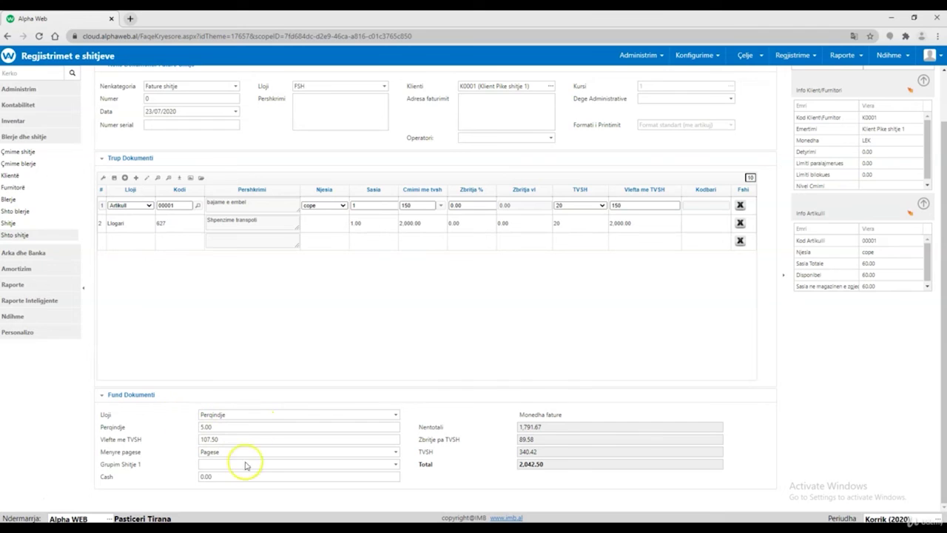
{"action": "scroll", "coordinate": [376, 395], "scroll_direction": "up", "scroll_amount": 1}
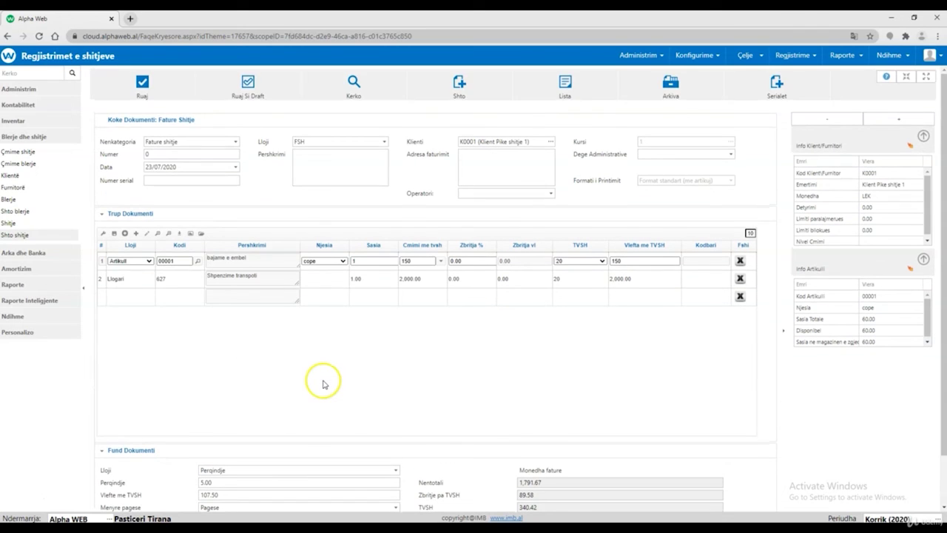
{"action": "left_click", "coordinate": [164, 90]}
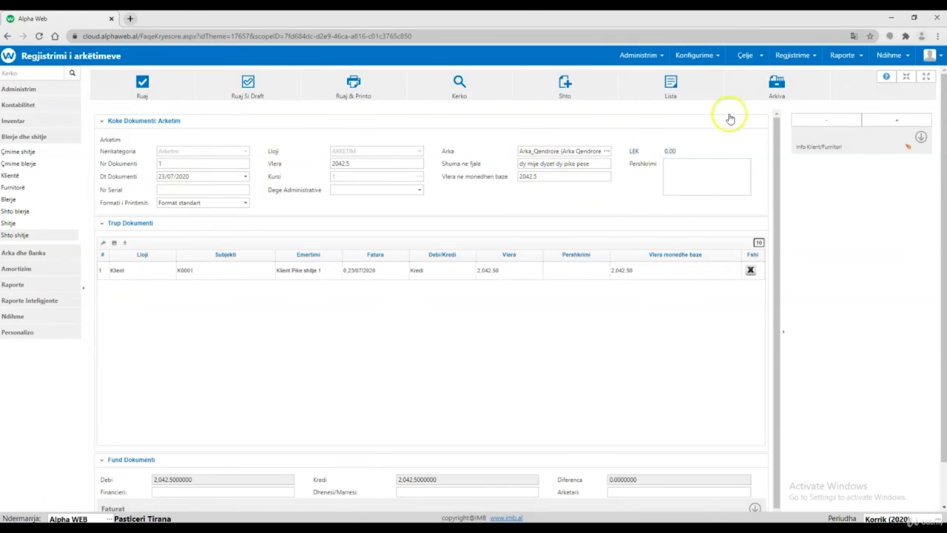
Open the client list in a new tab and open the record of Klient Pike shitje 1
{"action": "left_click", "coordinate": [745, 59]}
{"action": "mouse_move", "coordinate": [773, 155]}
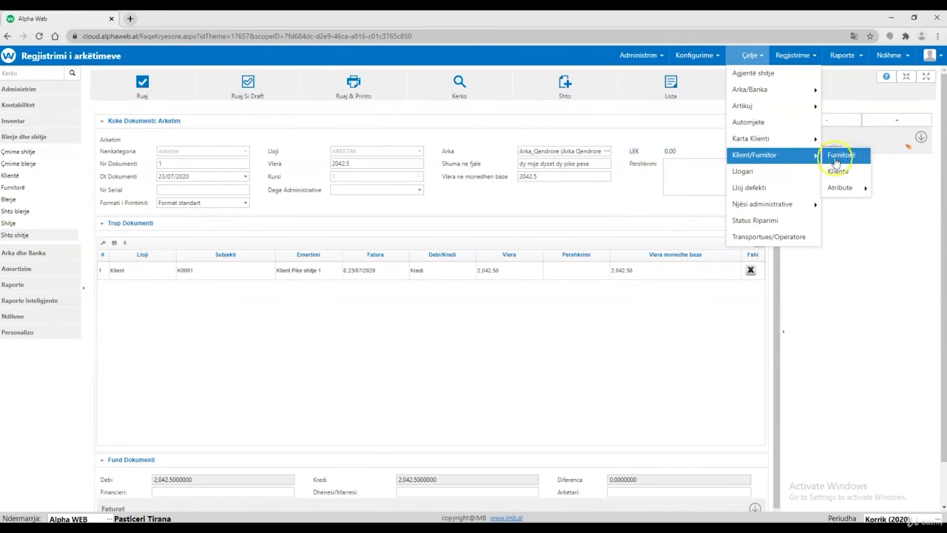
{"action": "left_click", "coordinate": [857, 179]}
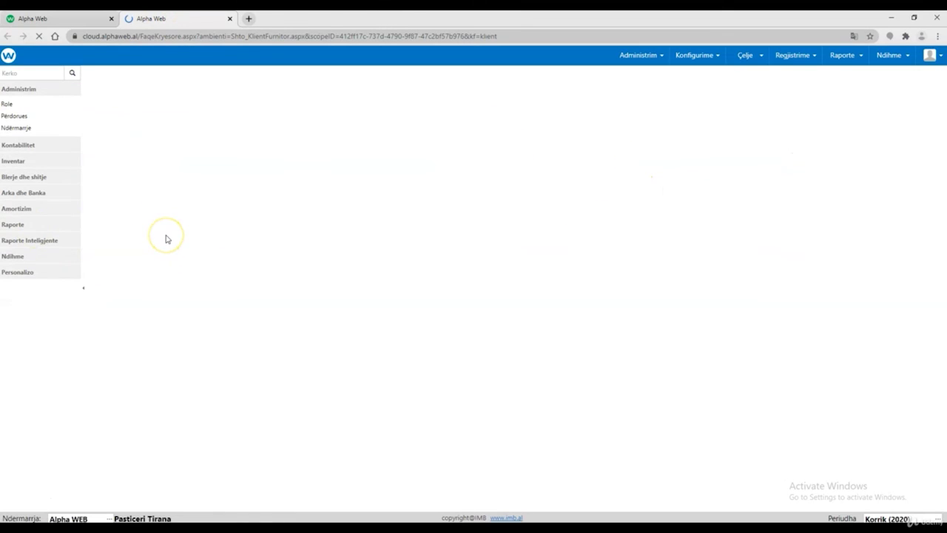
{"action": "left_click", "coordinate": [176, 242]}
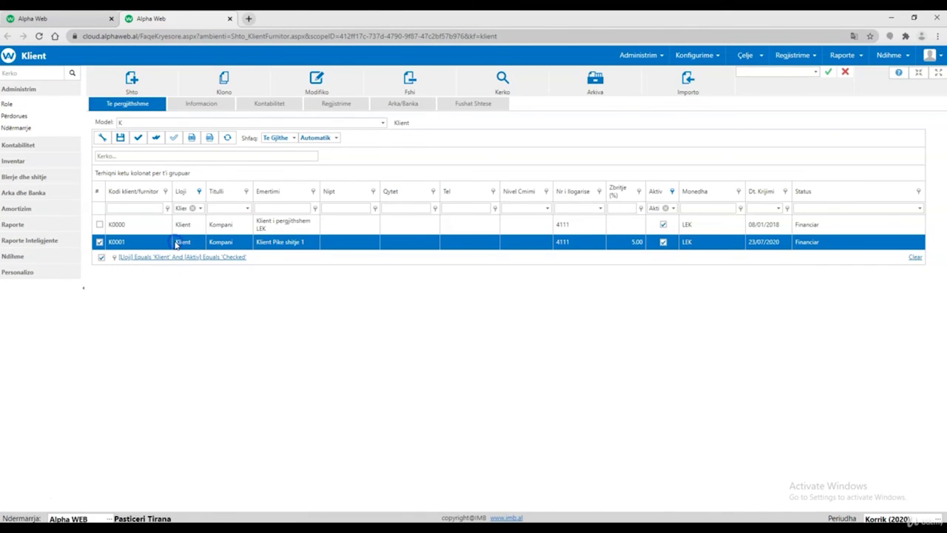
{"action": "double_click", "coordinate": [175, 241]}
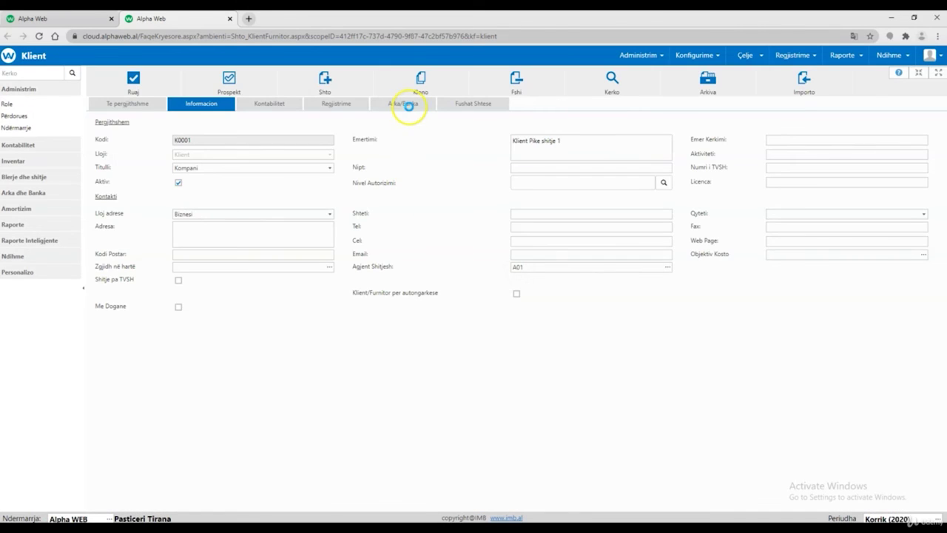
Examine the client's default cash/bank account and payment method, and return to the Arketim document to look it over
{"action": "left_click", "coordinate": [410, 103]}
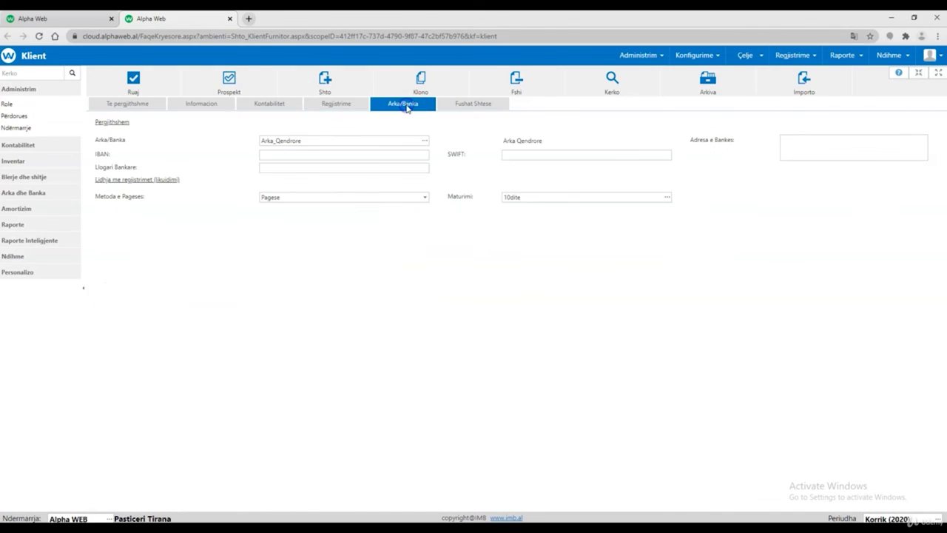
{"action": "left_click_drag", "start_coordinate": [332, 143], "coordinate": [252, 144]}
{"action": "left_click", "coordinate": [226, 149]}
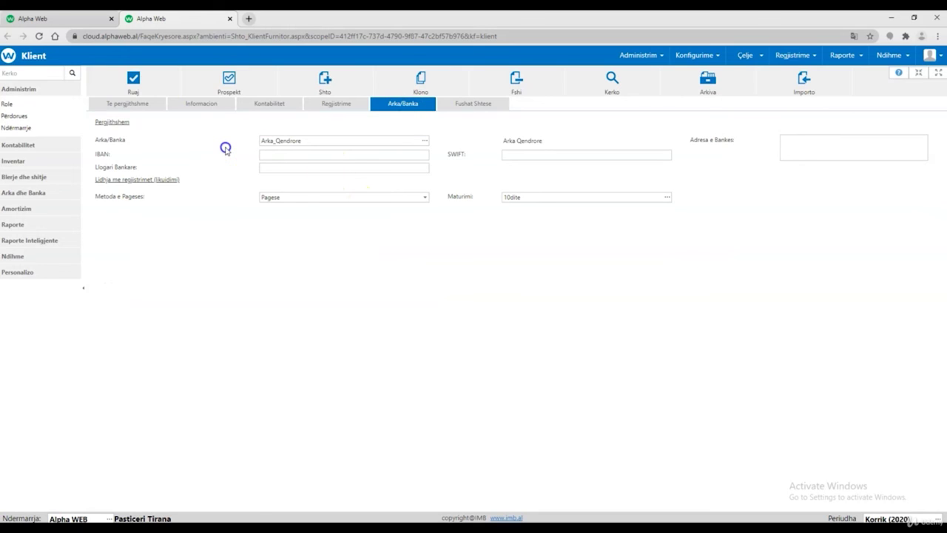
{"action": "left_click", "coordinate": [289, 199]}
{"action": "left_click", "coordinate": [318, 234]}
{"action": "left_click", "coordinate": [324, 83]}
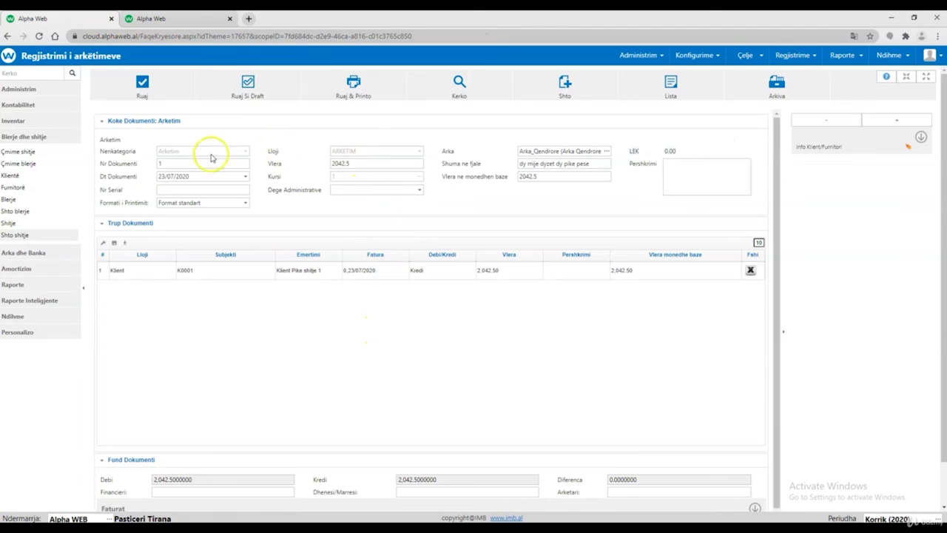
{"action": "scroll", "coordinate": [464, 370], "scroll_direction": "down", "scroll_amount": 1}
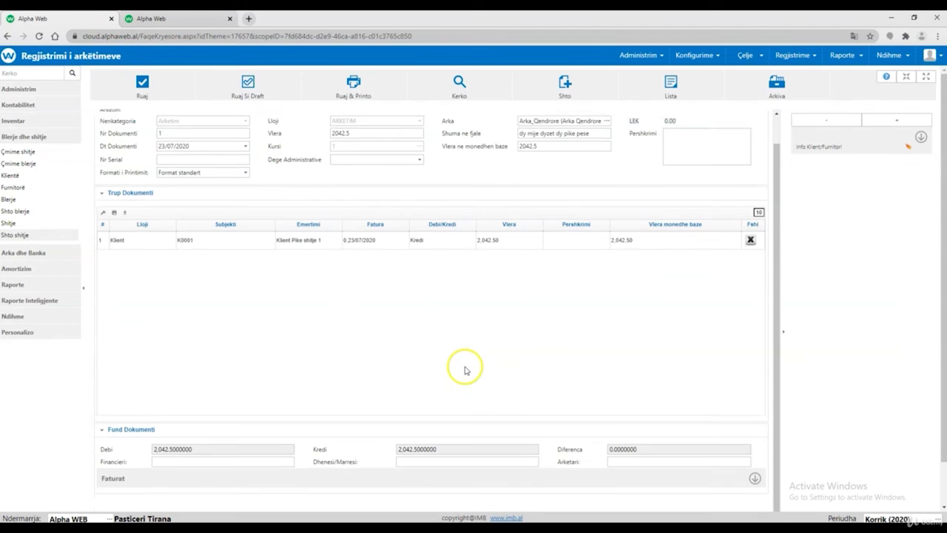
Set the Arketim document's value to 2,000 in both the header and the client's line, check the difference and save the receipt
{"action": "scroll", "coordinate": [452, 328], "scroll_direction": "up", "scroll_amount": 1}
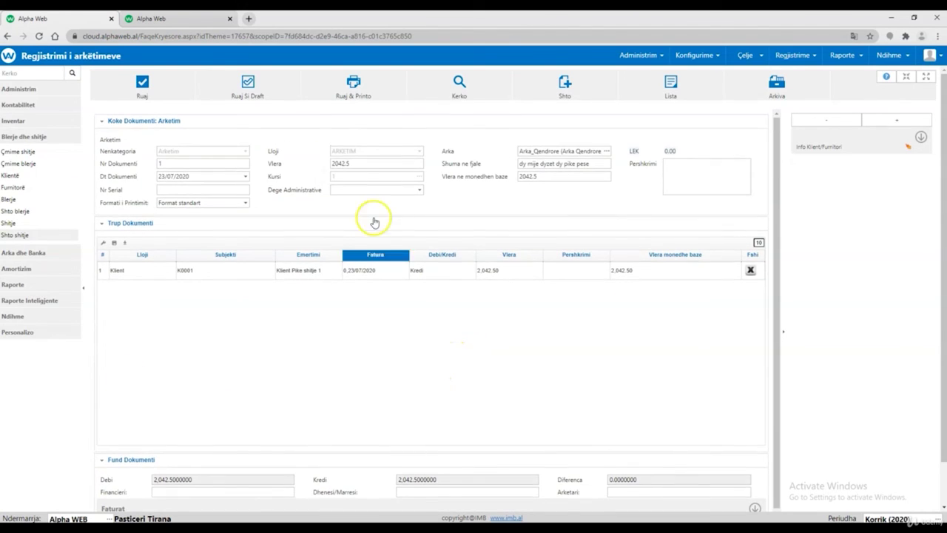
{"action": "left_click", "coordinate": [356, 162]}
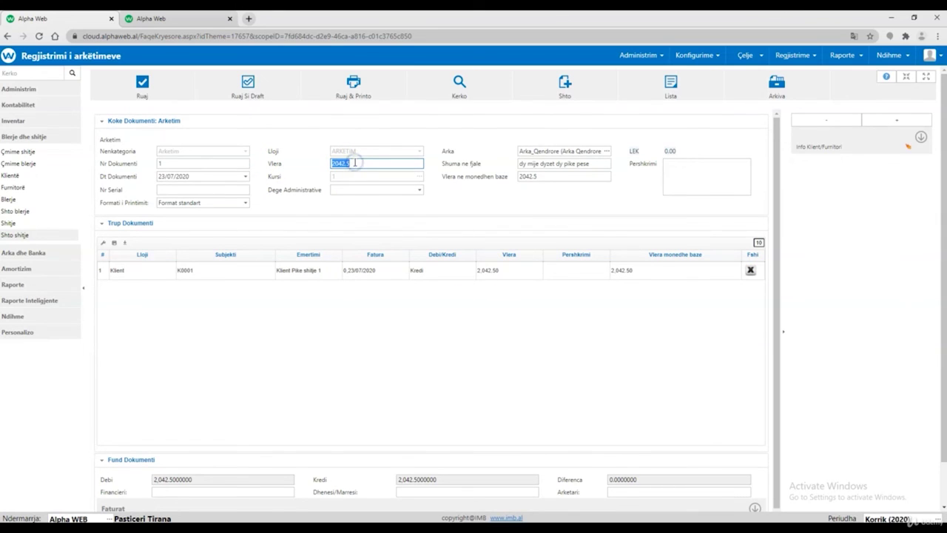
{"action": "key", "text": "Tab"}
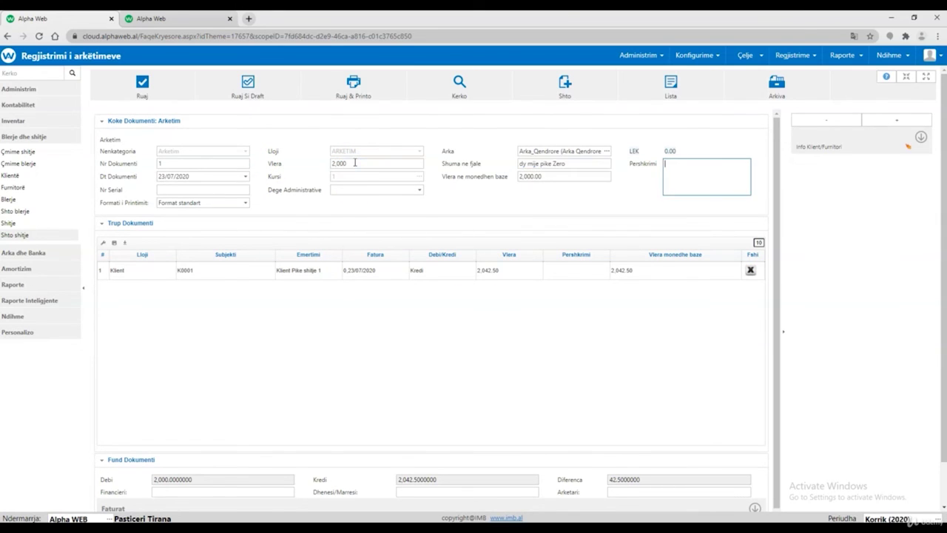
{"action": "left_click", "coordinate": [501, 271]}
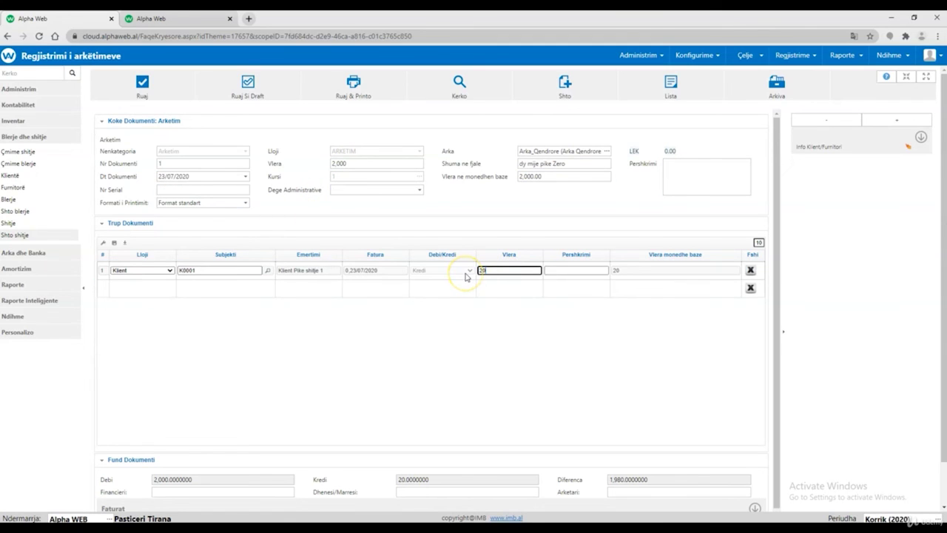
{"action": "key", "text": "Return"}
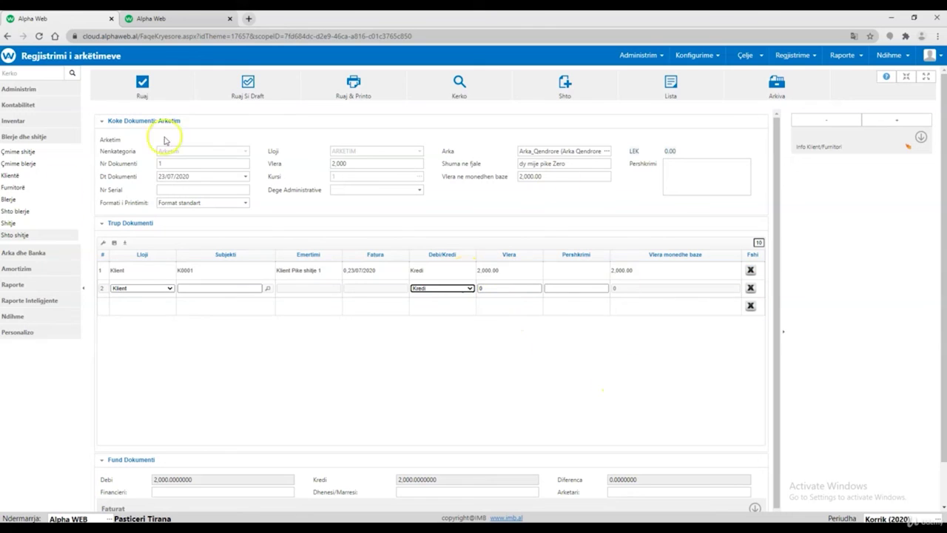
{"action": "left_click", "coordinate": [606, 480]}
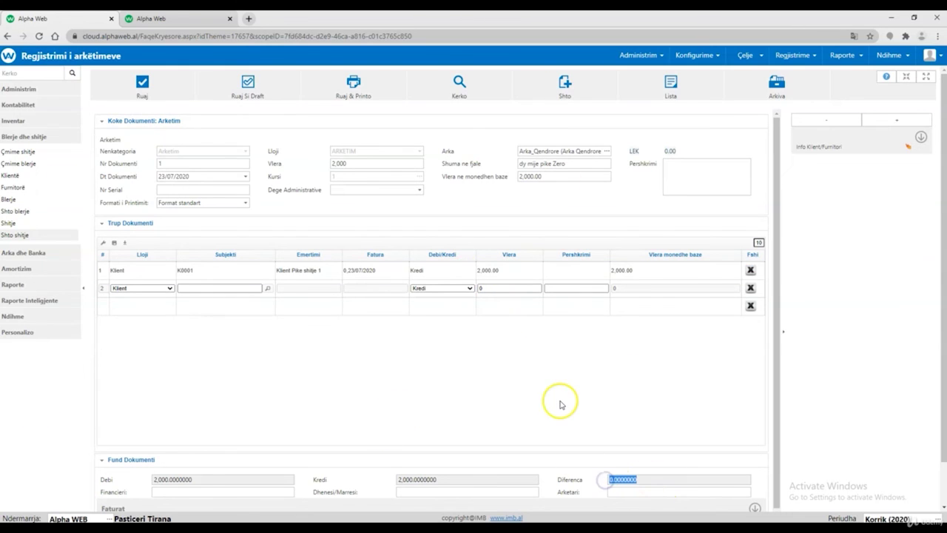
{"action": "left_click", "coordinate": [136, 94]}
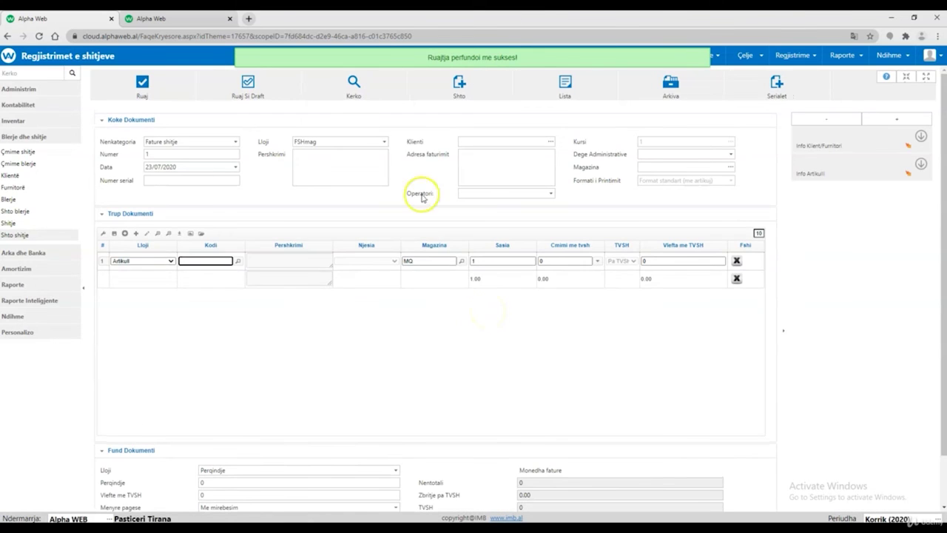
Open the list of sales invoices and widen the Likujdim column slightly to view the invoice's settlement status
{"action": "left_click", "coordinate": [17, 223]}
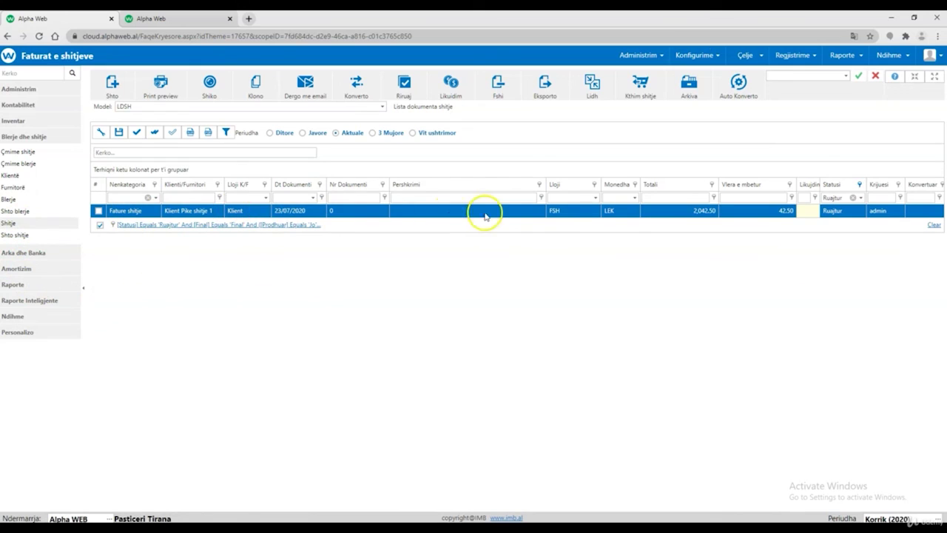
{"action": "left_click_drag", "start_coordinate": [819, 186], "coordinate": [826, 187]}
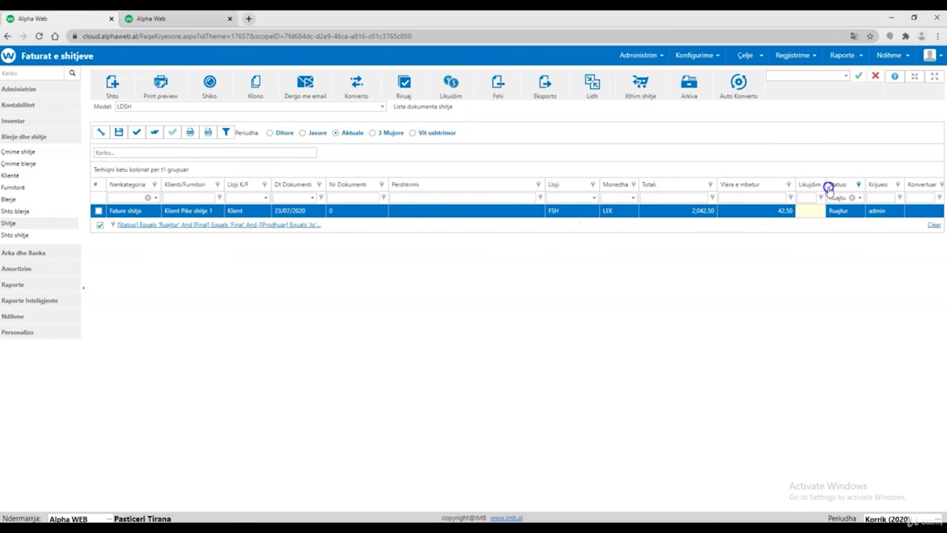